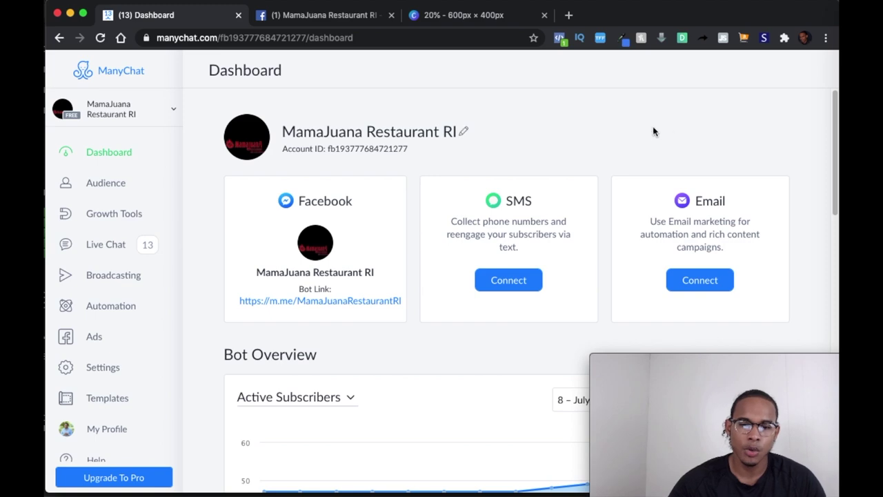
Step: Switch to the restaurant's Facebook page and review the text and image of its free meals giveaway post
left_click(324, 16)
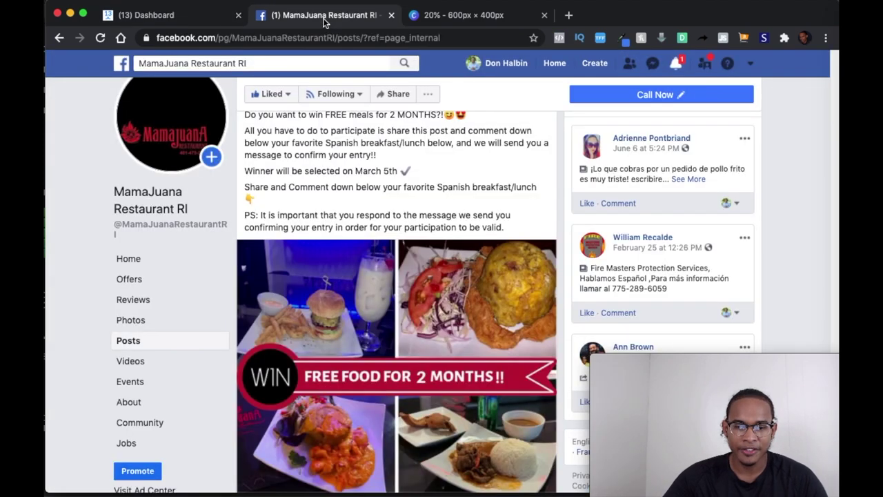
scroll(380, 152, "up", 1)
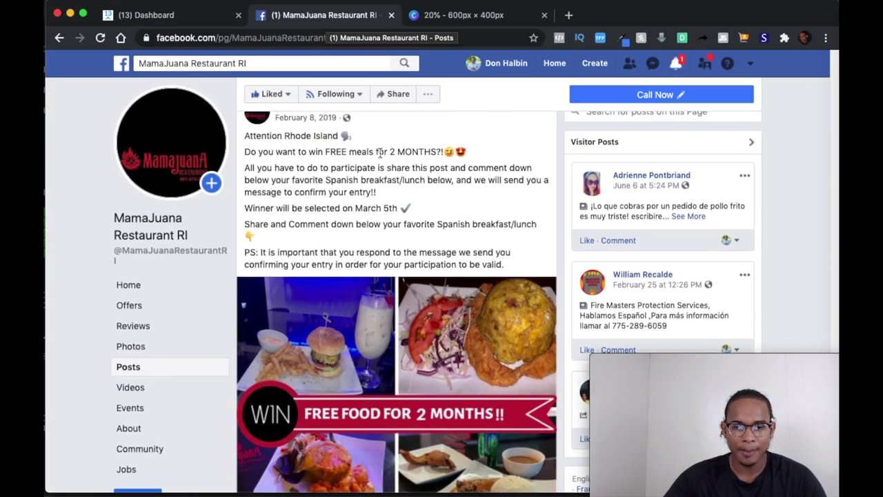
scroll(380, 155, "up", 2)
scroll(386, 166, "down", 2)
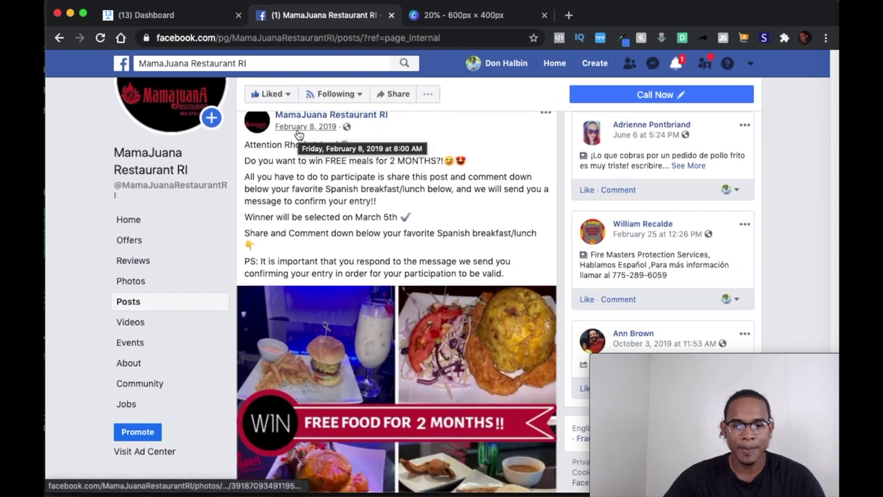
scroll(408, 349, "down", 4)
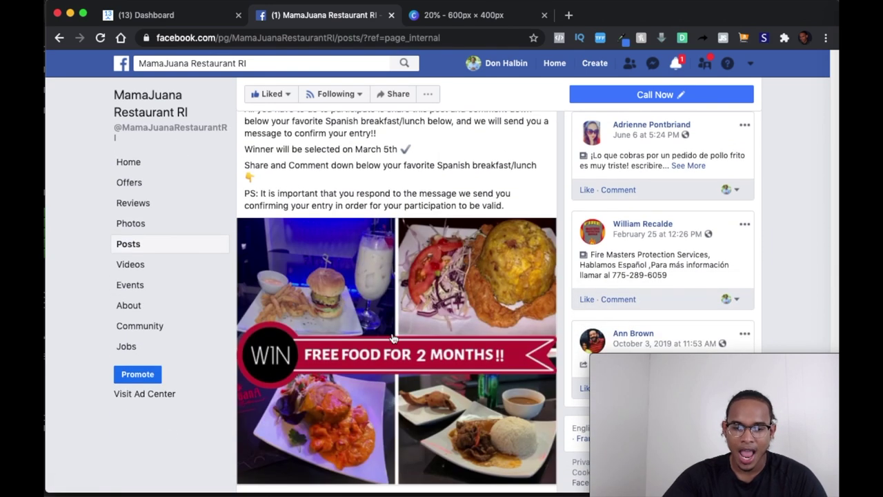
scroll(408, 349, "down", 2)
scroll(408, 338, "up", 6)
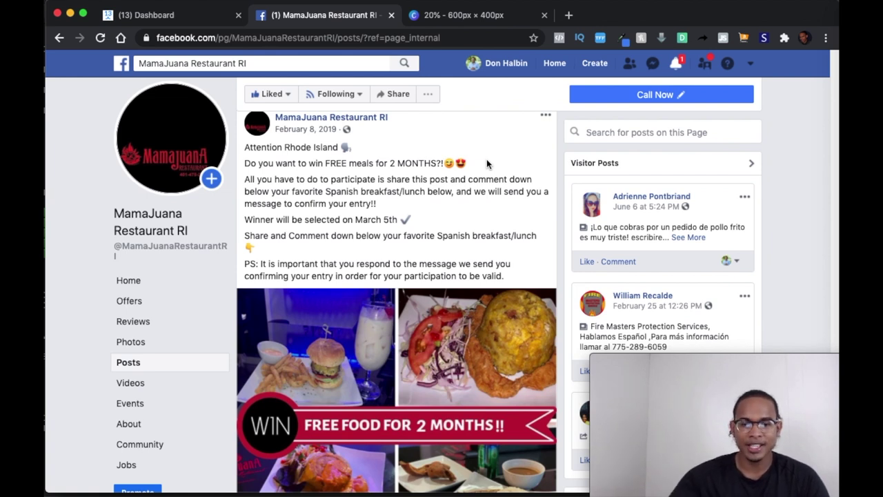
left_click_drag(486, 163, 243, 164)
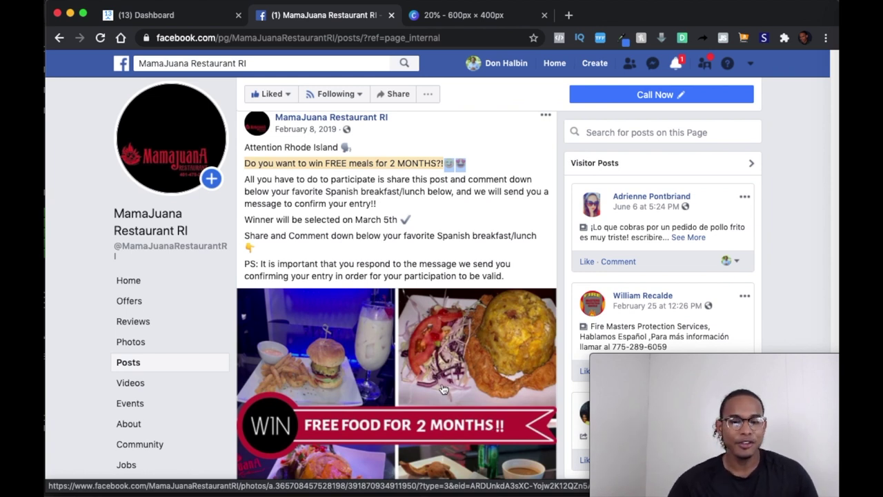
left_click_drag(246, 163, 514, 277)
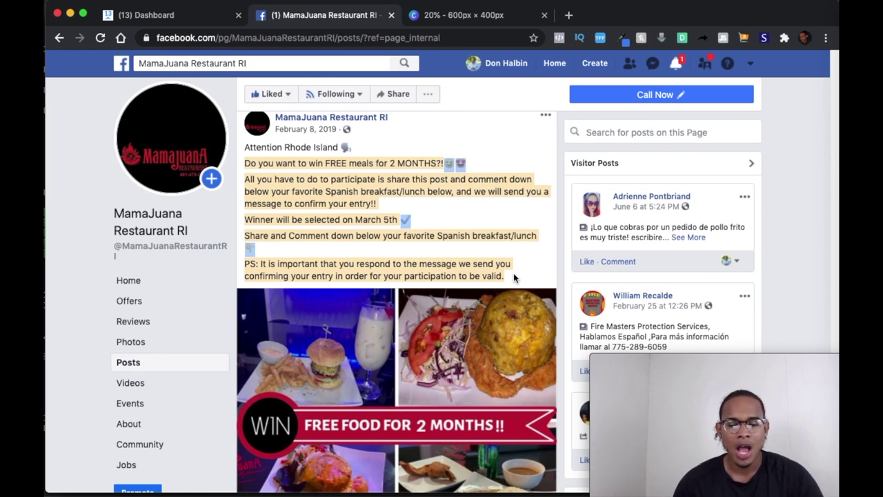
Step: Check the giveaway post's reach, engagement, reactions, comments and shares
scroll(442, 326, "down", 5)
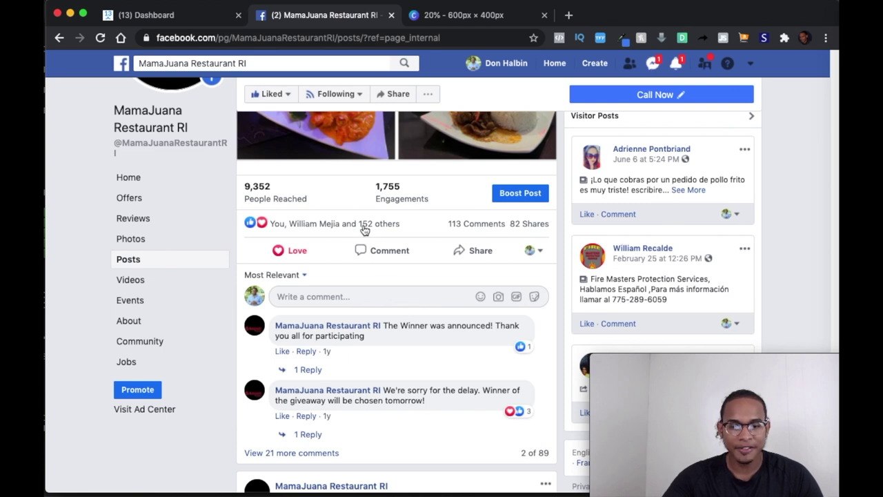
mouse_move(387, 228)
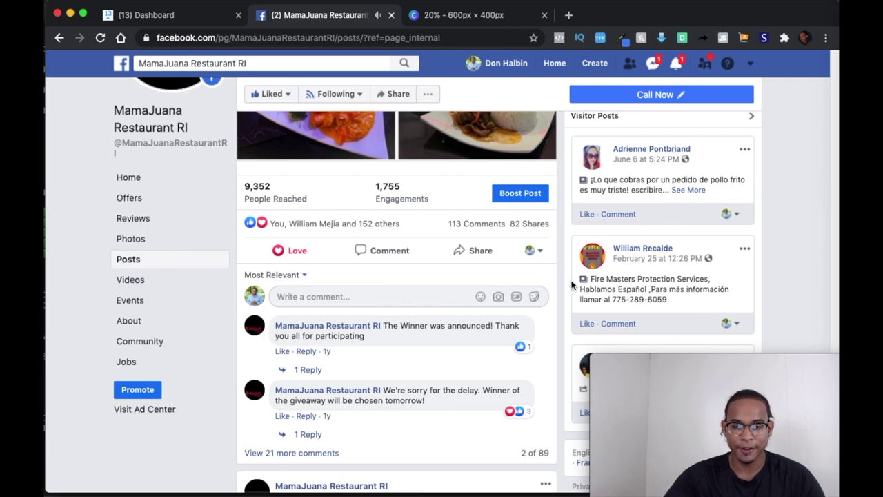
scroll(521, 366, "up", 5)
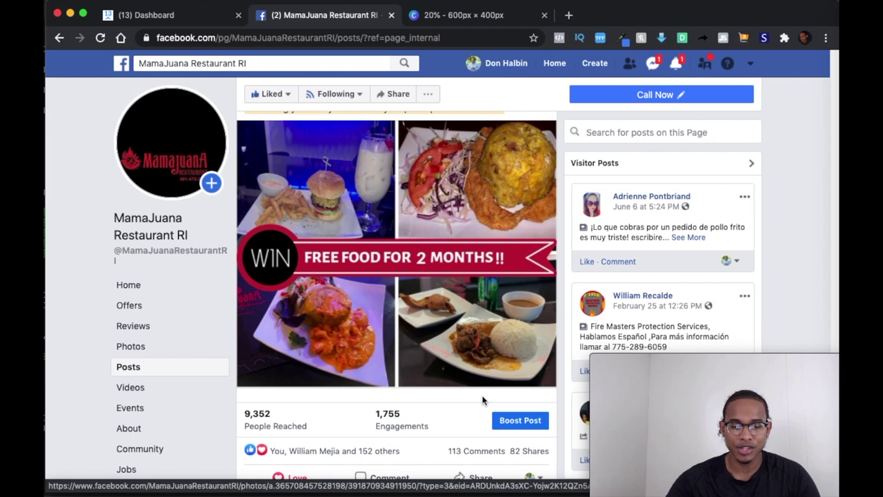
scroll(483, 400, "down", 1)
mouse_move(527, 432)
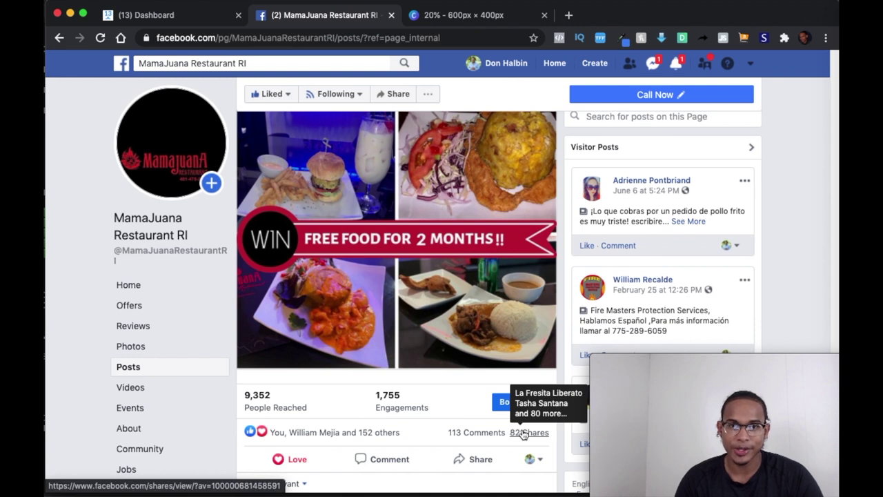
scroll(471, 336, "up", 1)
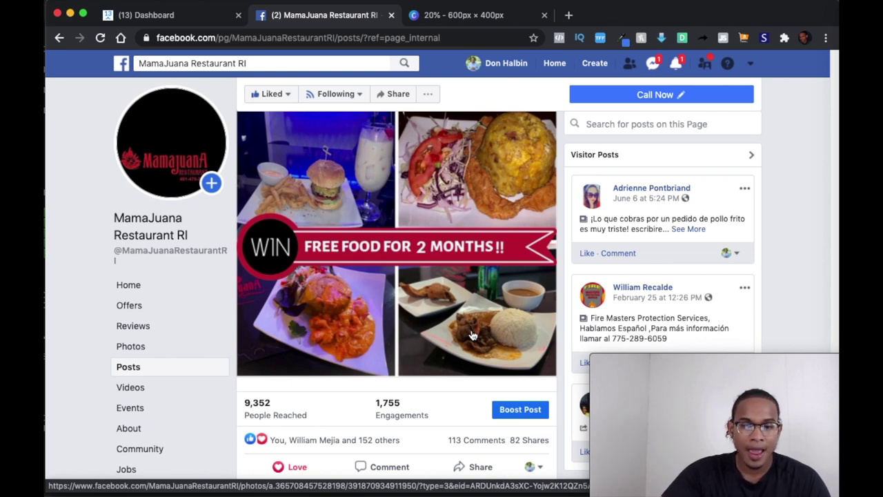
scroll(471, 336, "up", 2)
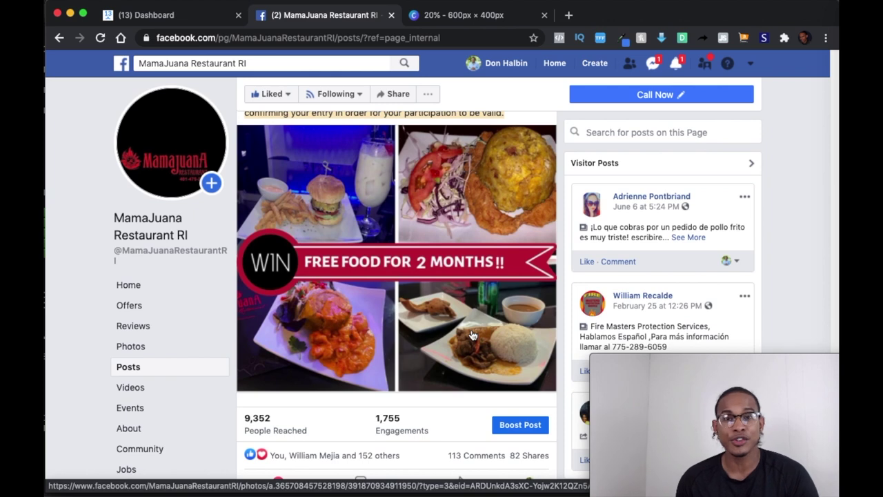
Step: Reread the giveaway post's entry rules, winner selection date and confirmation note, and look over its image and comments area
scroll(472, 335, "up", 4)
left_click_drag(232, 241, 423, 253)
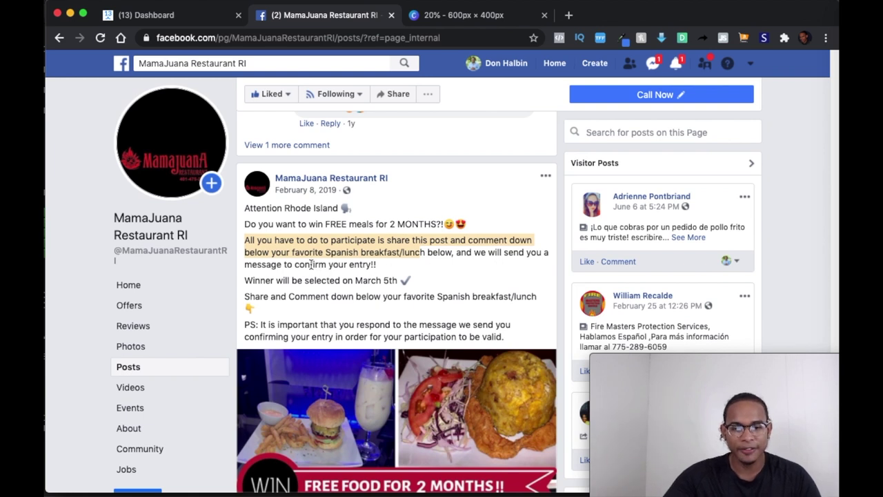
left_click_drag(274, 280, 414, 283)
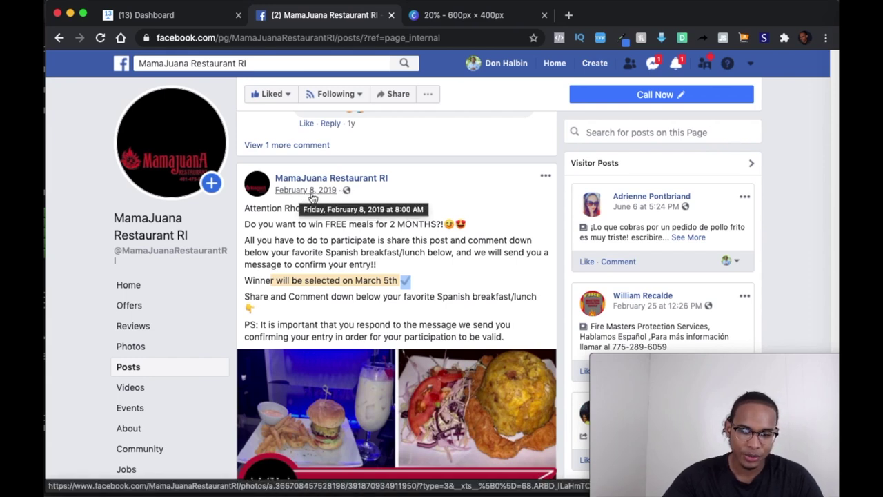
left_click_drag(260, 297, 536, 297)
left_click_drag(295, 307, 241, 293)
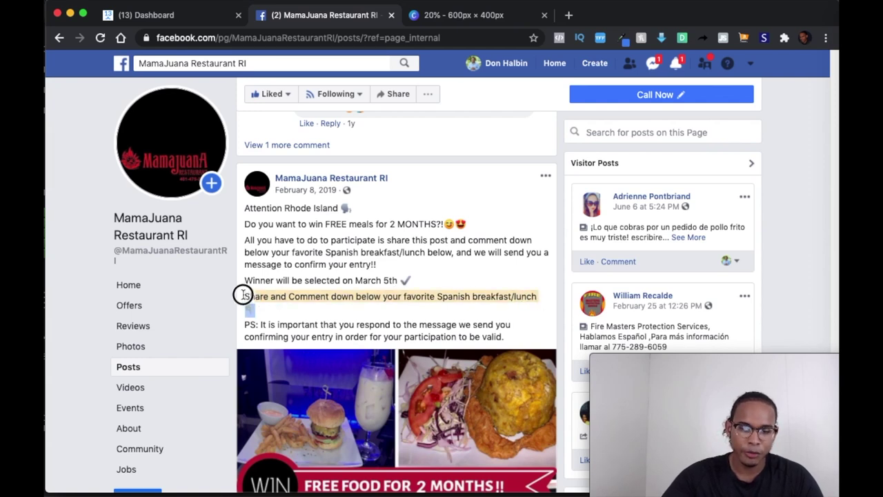
scroll(264, 322, "down", 1)
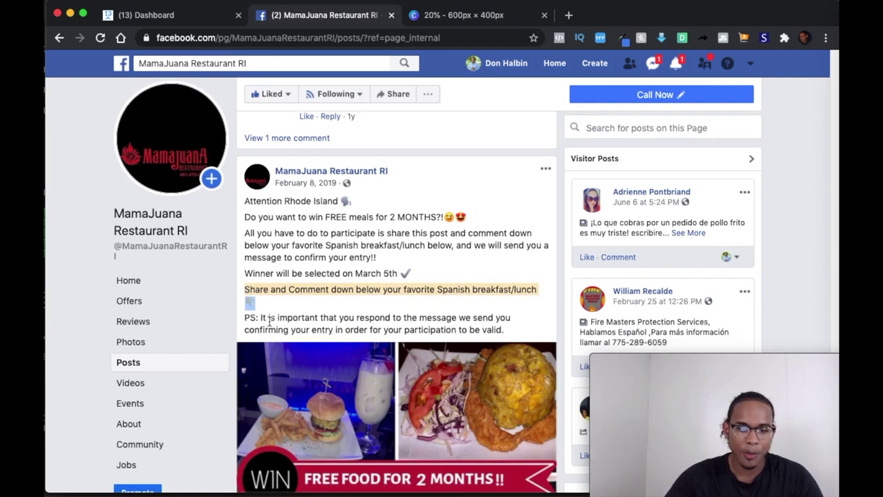
scroll(269, 320, "down", 1)
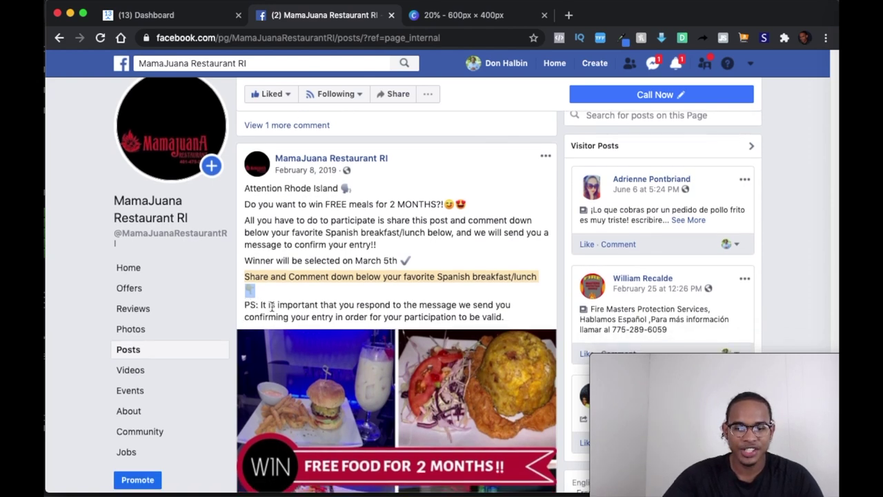
left_click_drag(268, 304, 509, 317)
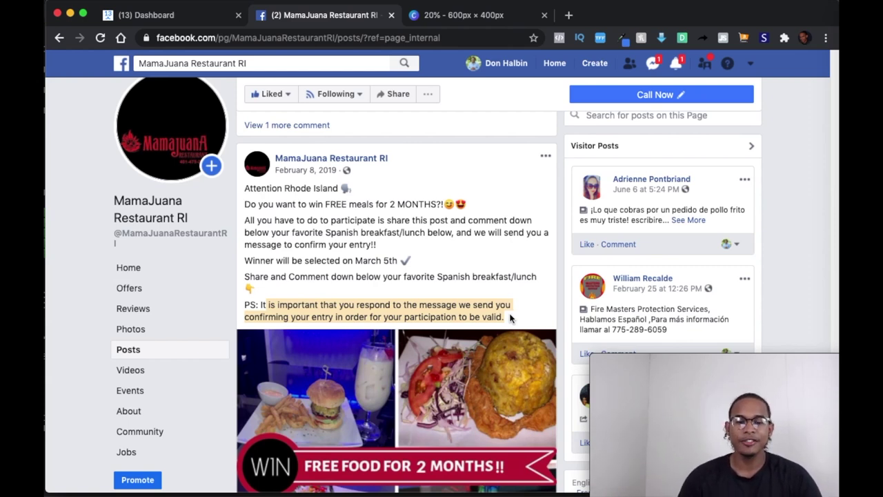
scroll(509, 317, "down", 5)
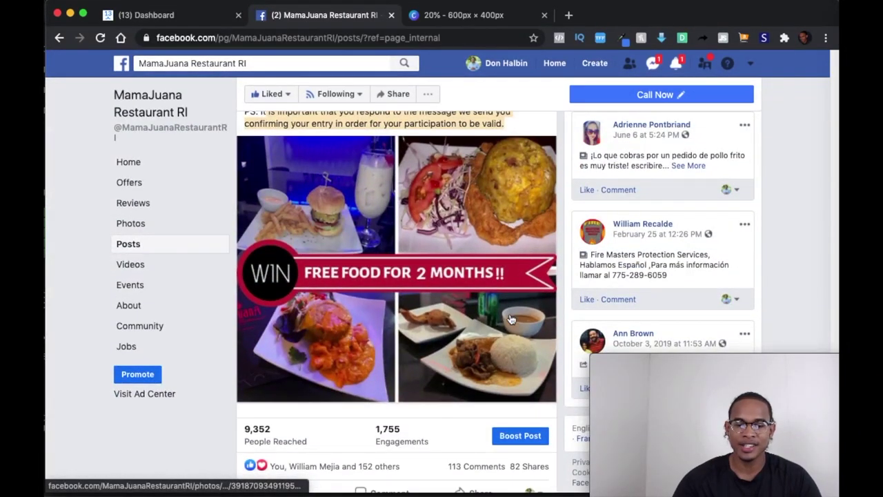
scroll(428, 331, "down", 1)
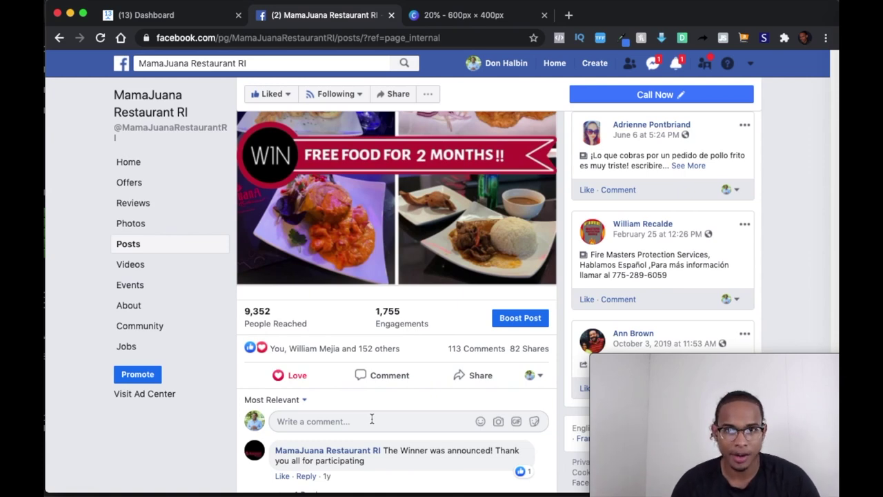
scroll(310, 371, "up", 5)
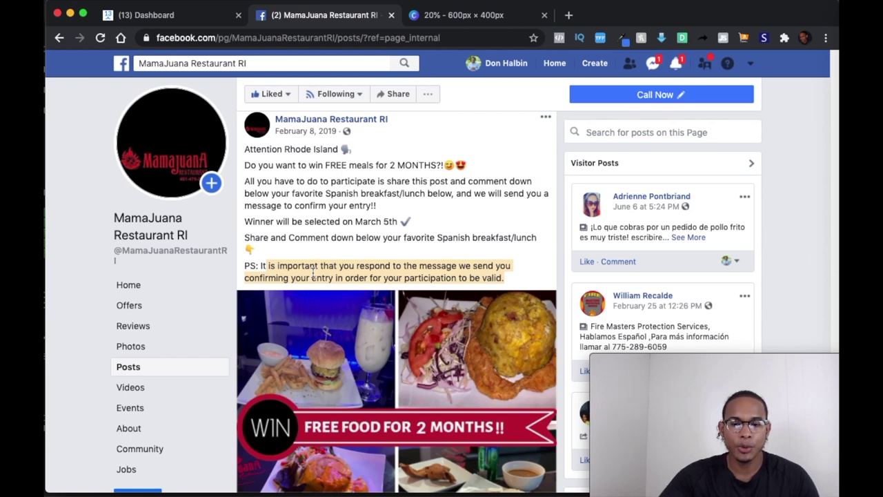
scroll(314, 275, "down", 3)
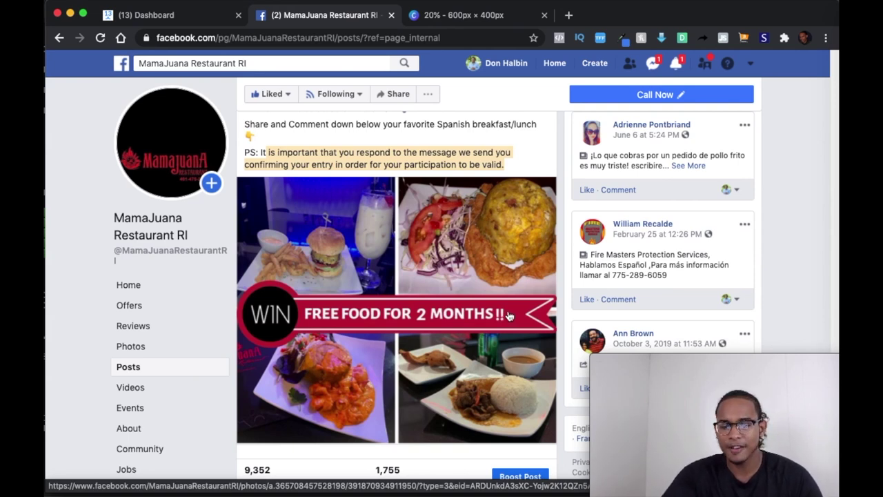
Step: Switch to ManyChat, open the automation sequences list and try to add a new sequence
left_click(186, 23)
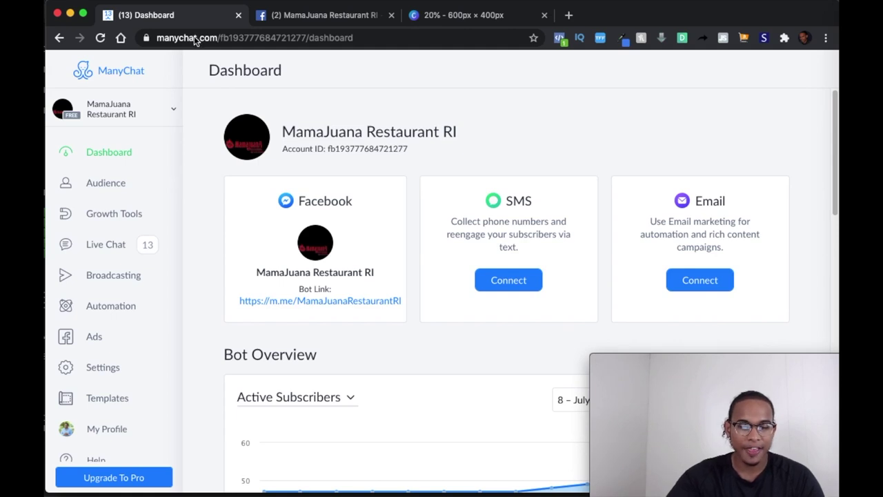
left_click(127, 313)
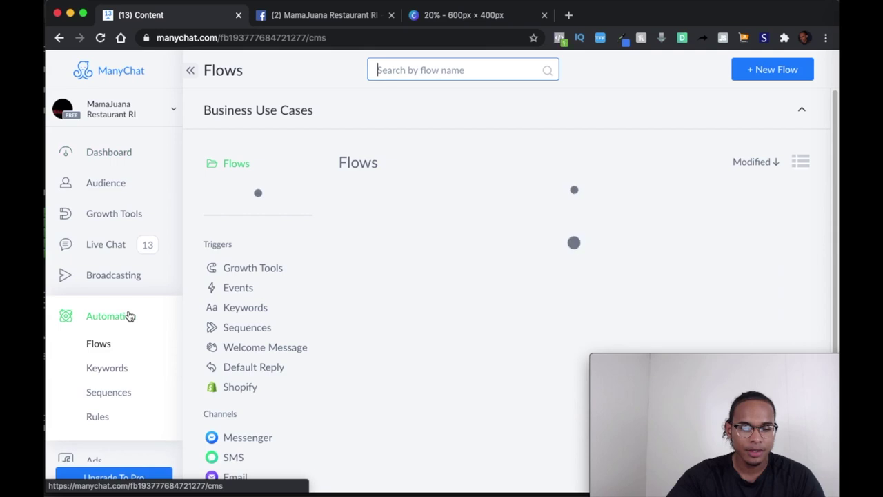
scroll(108, 367, "down", 2)
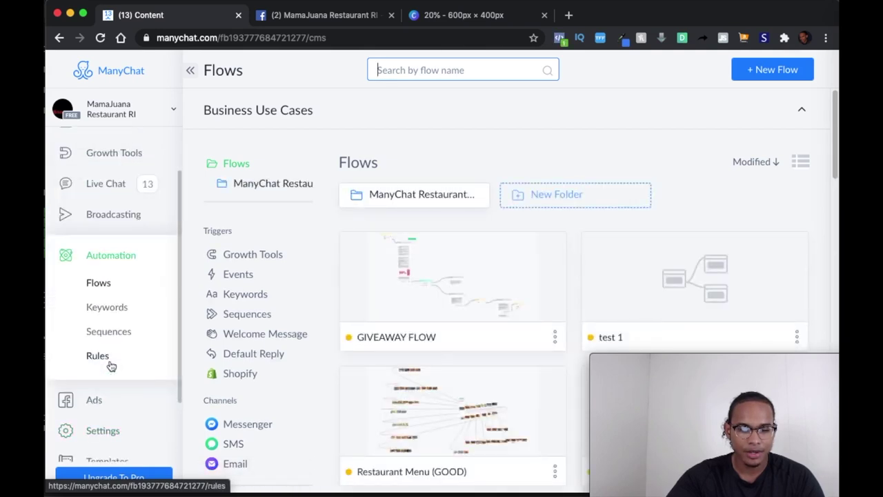
left_click(130, 338)
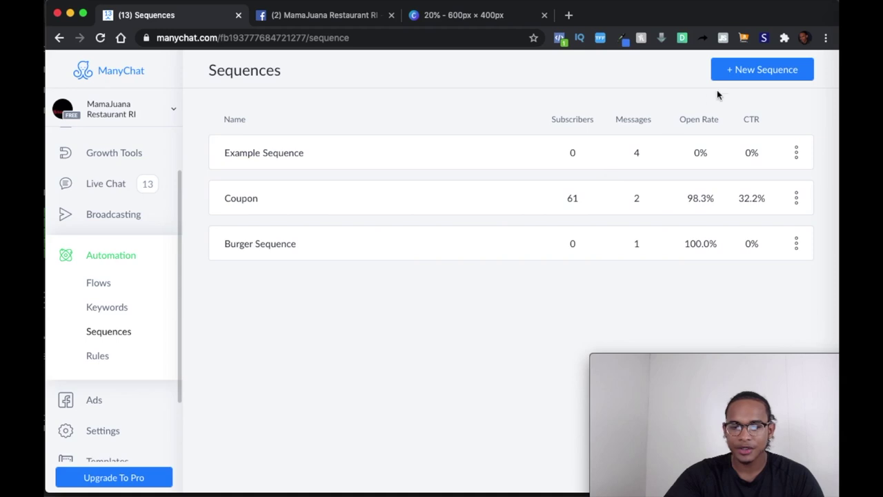
left_click(753, 77)
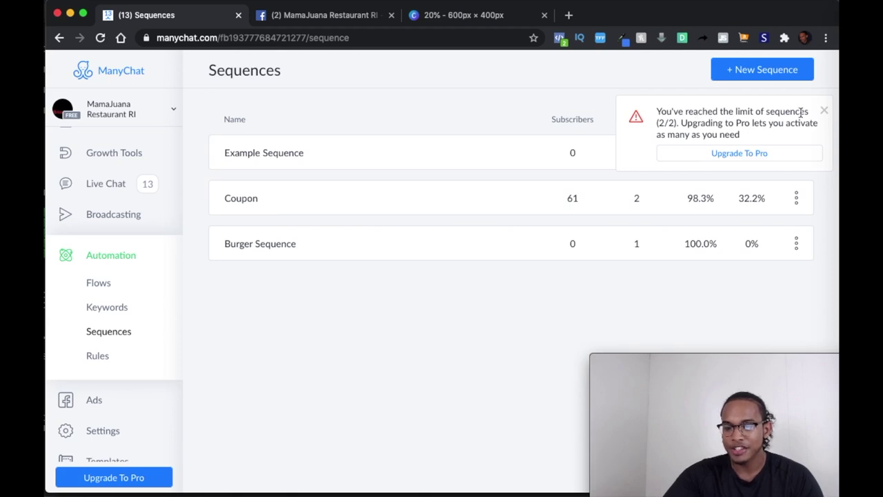
left_click(824, 110)
Step: Delete the Example Sequence and the Burger Sequence from the sequences list
left_click(802, 157)
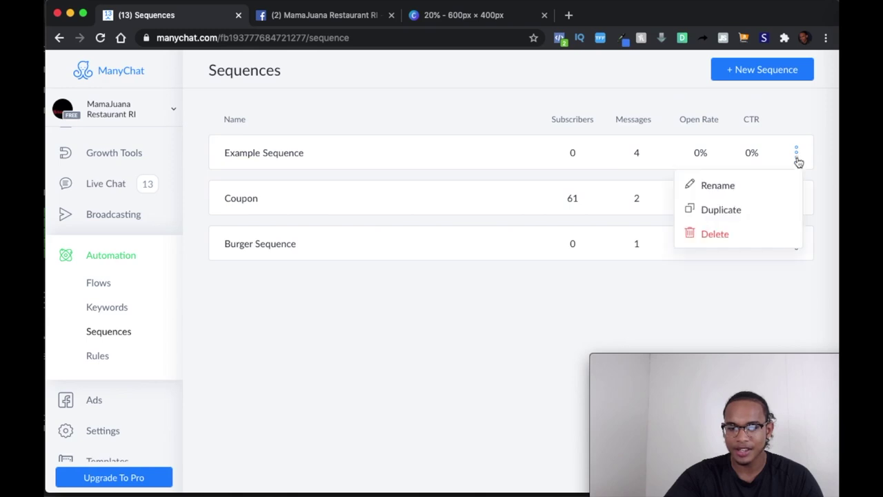
left_click(713, 233)
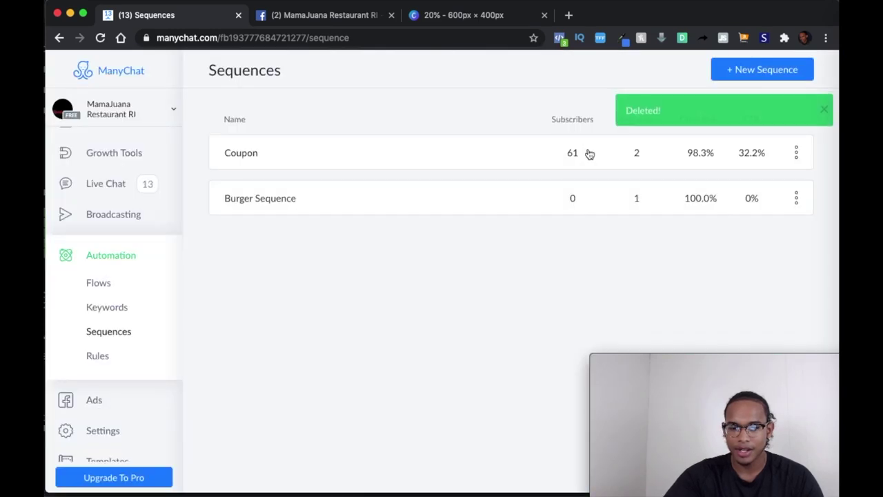
left_click(795, 203)
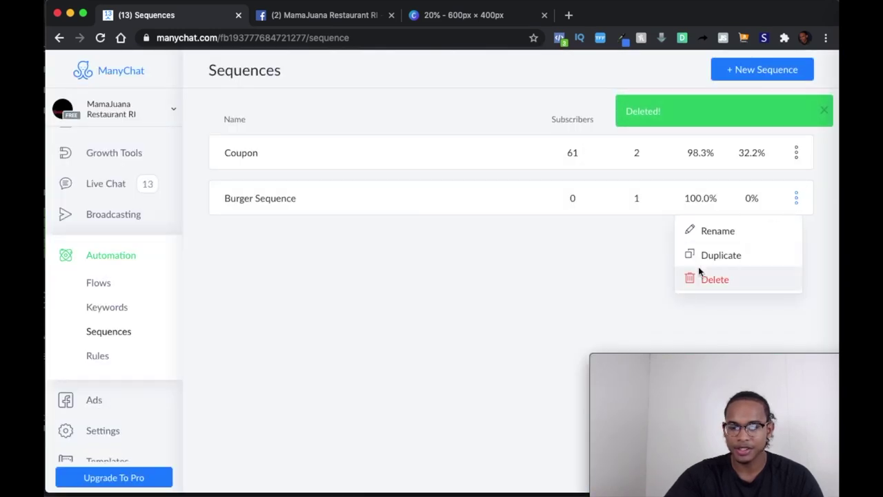
left_click(714, 279)
left_click(532, 140)
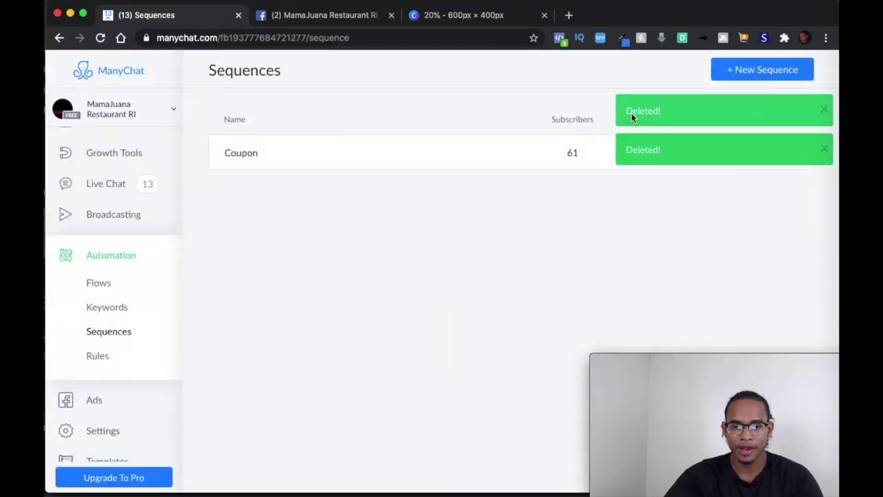
Step: Create a new sequence named COUPON YOUTUBE and add its first message
left_click(762, 69)
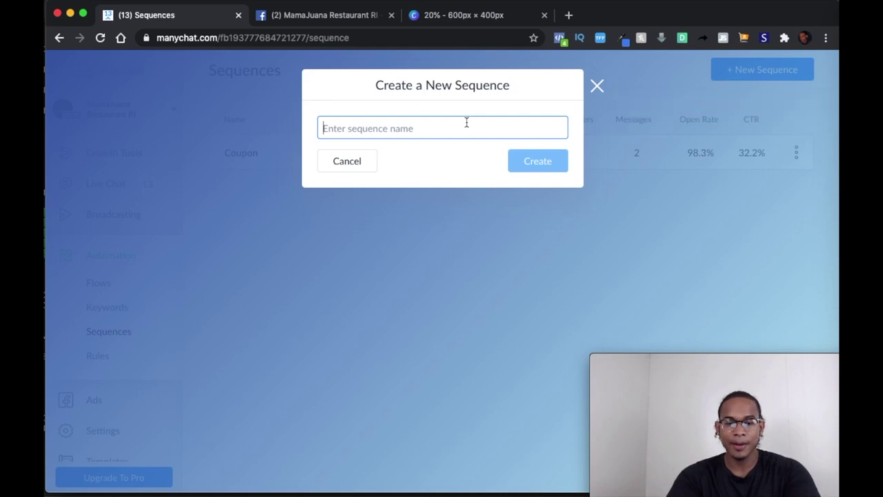
type("COUPON ")
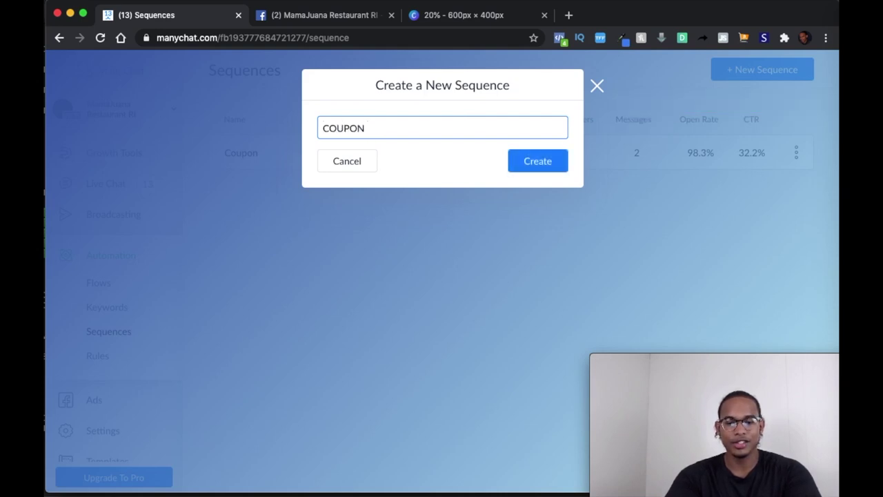
type("YOUTUBE")
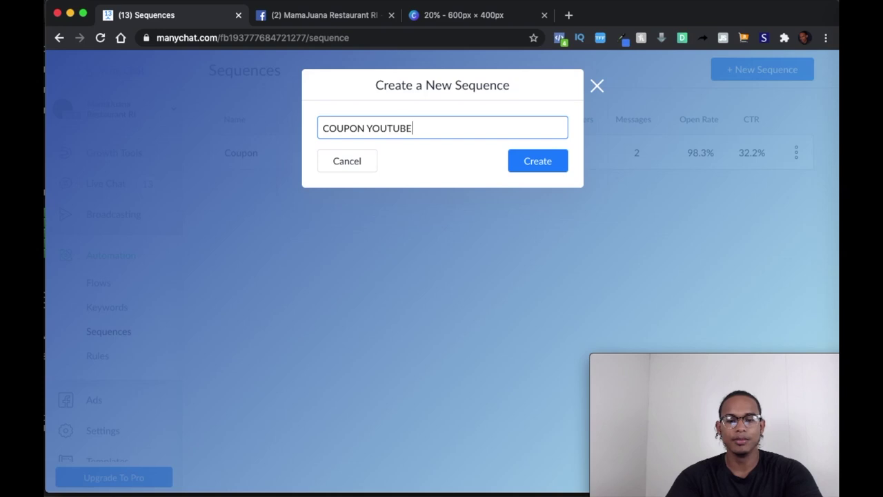
left_click(530, 168)
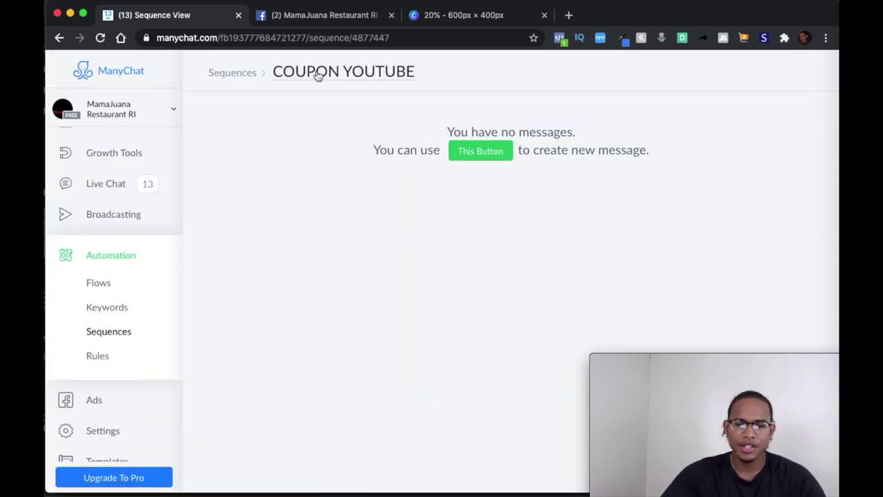
left_click(488, 156)
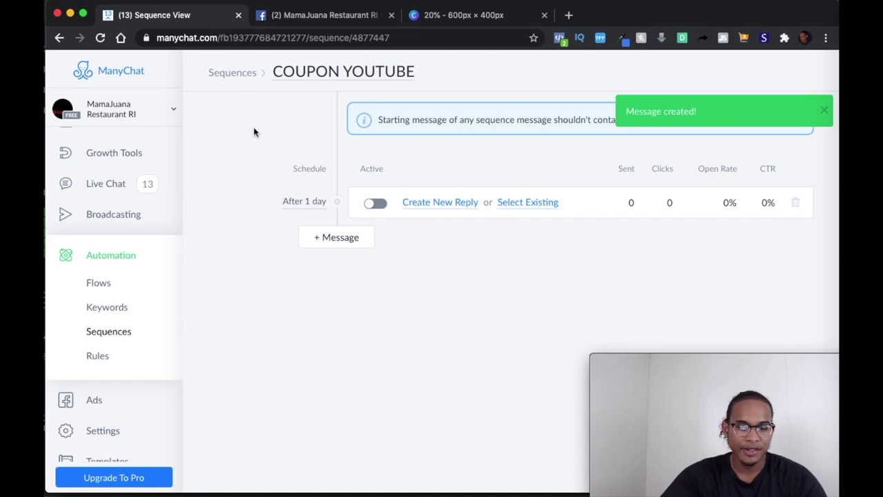
Step: Create a new flow named FREE FOOD GIVE AWAY FLOW in the Flows folder
left_click(116, 285)
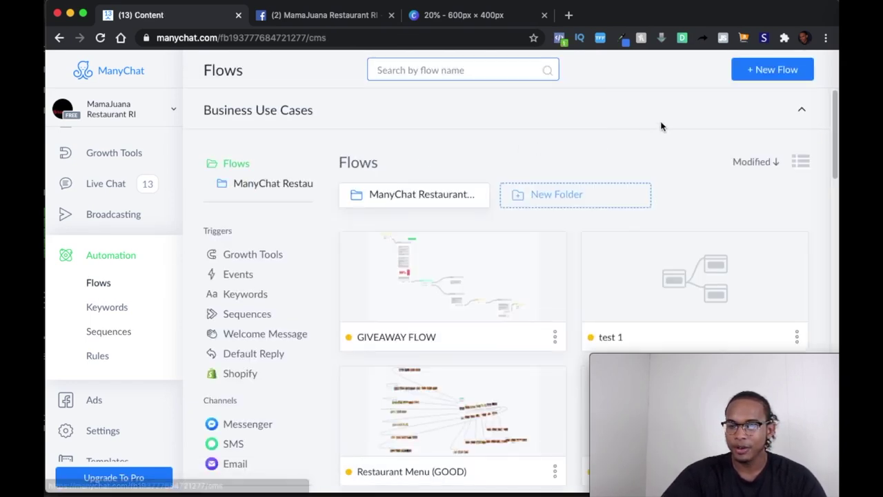
left_click(762, 71)
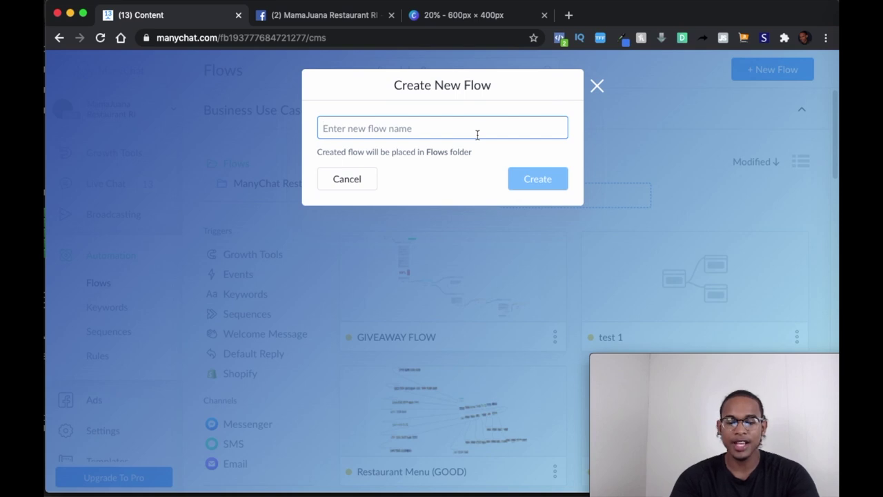
type("FREE FOOD ")
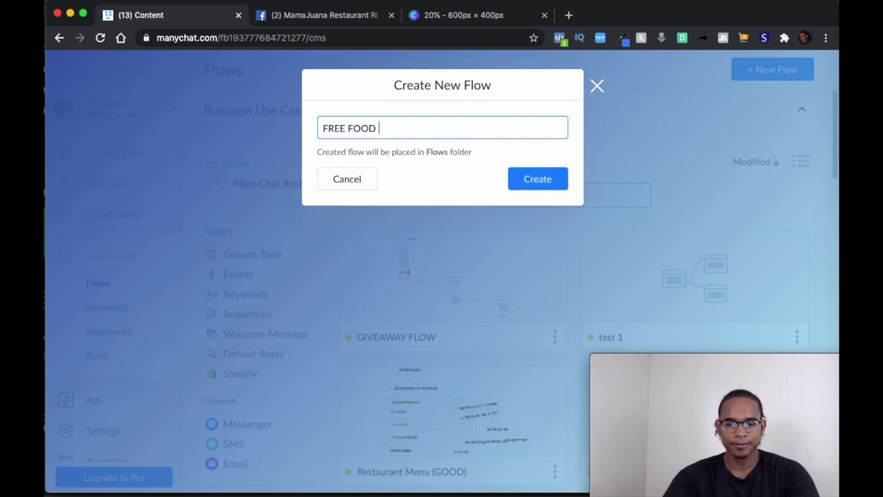
type("GIVE AWAY FLOW")
left_click(546, 183)
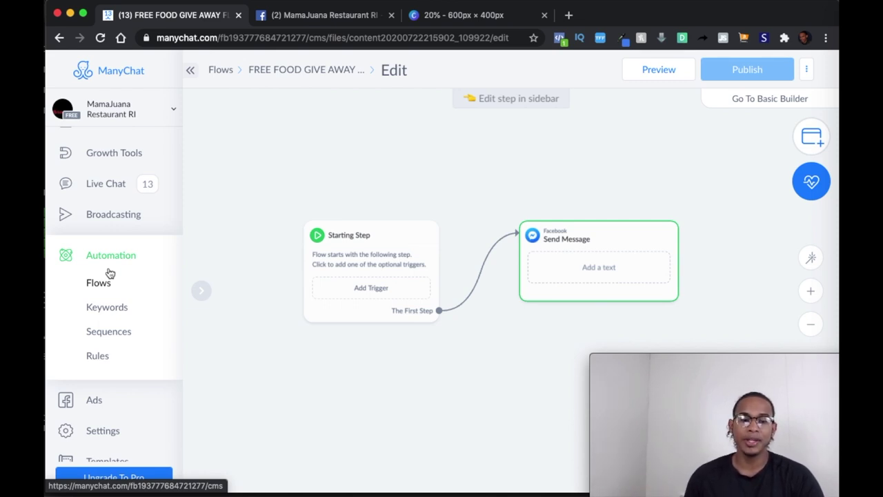
Step: Move the Starting Step block higher on the flow canvas and add an Actions block containing an Add Tag action
scroll(120, 274, "up", 1)
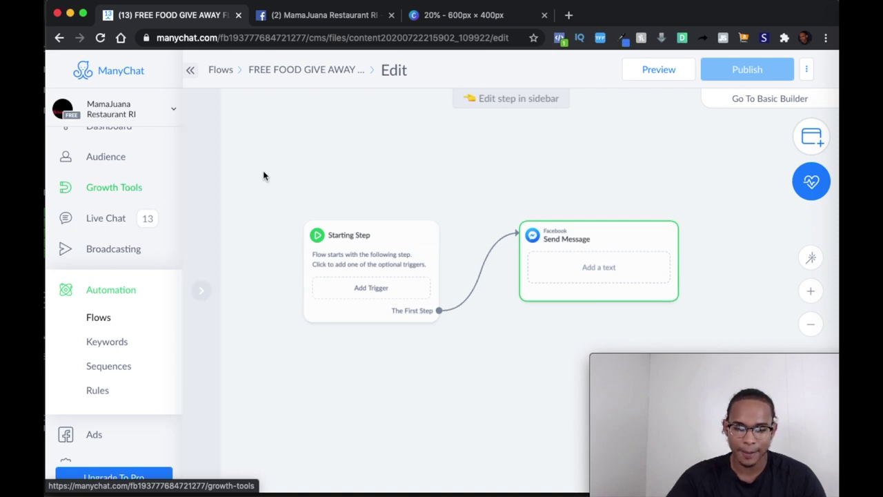
scroll(359, 189, "down", 3)
left_click_drag(367, 205, 381, 131)
left_click(423, 249)
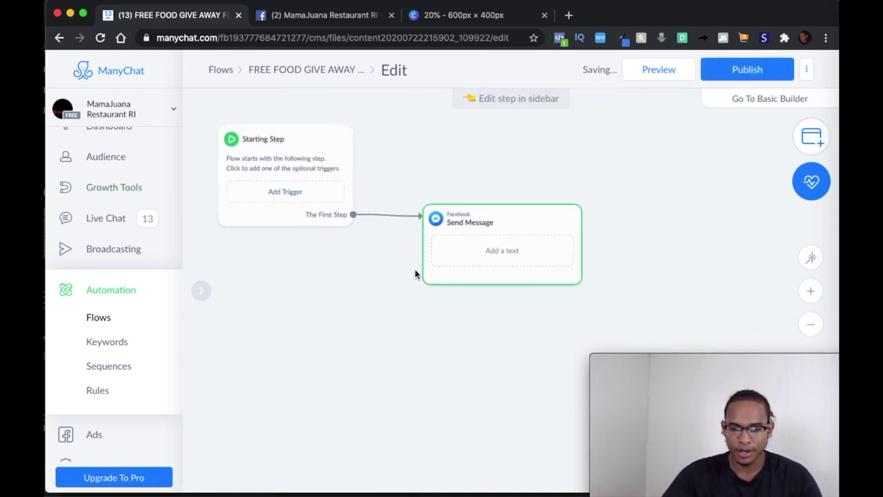
left_click(573, 264)
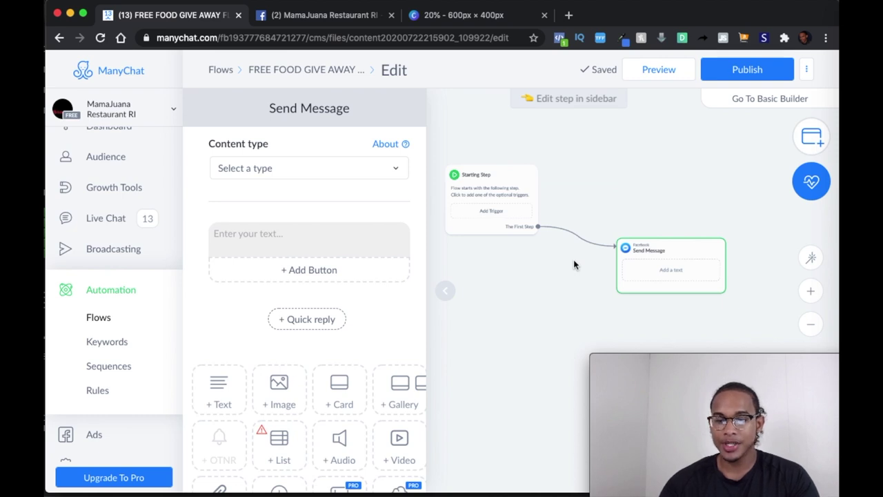
left_click(811, 137)
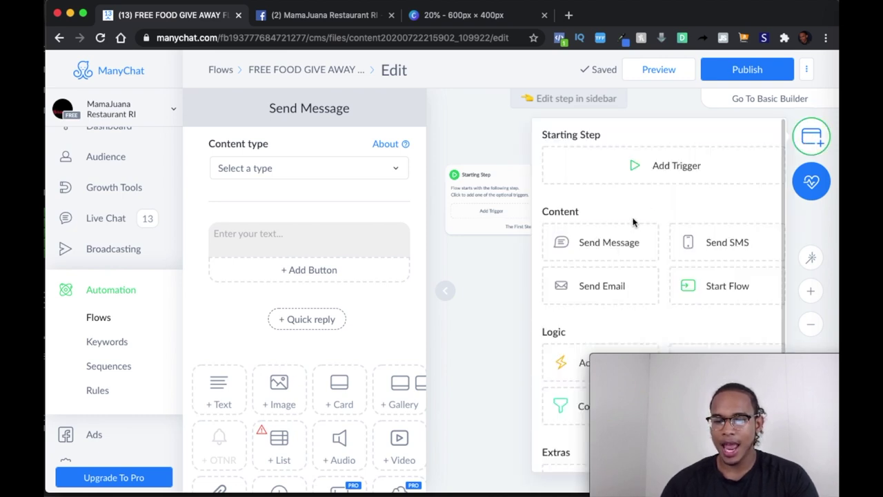
left_click(563, 358)
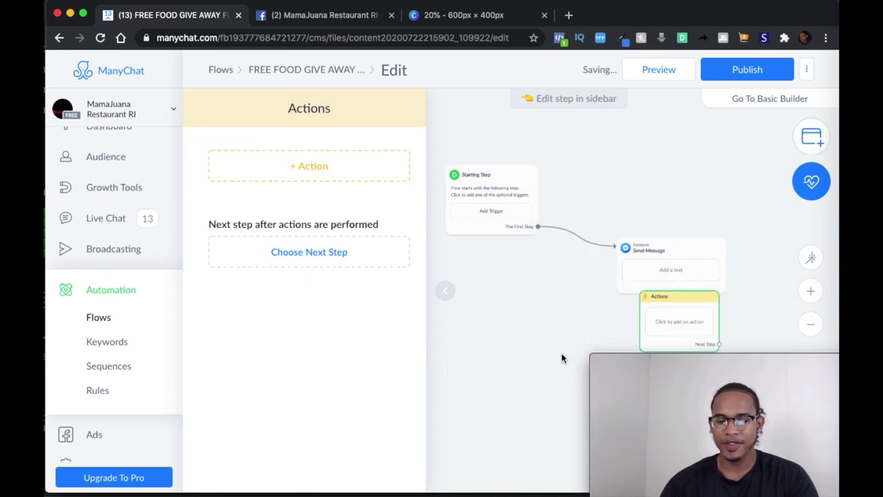
left_click(341, 175)
left_click(309, 199)
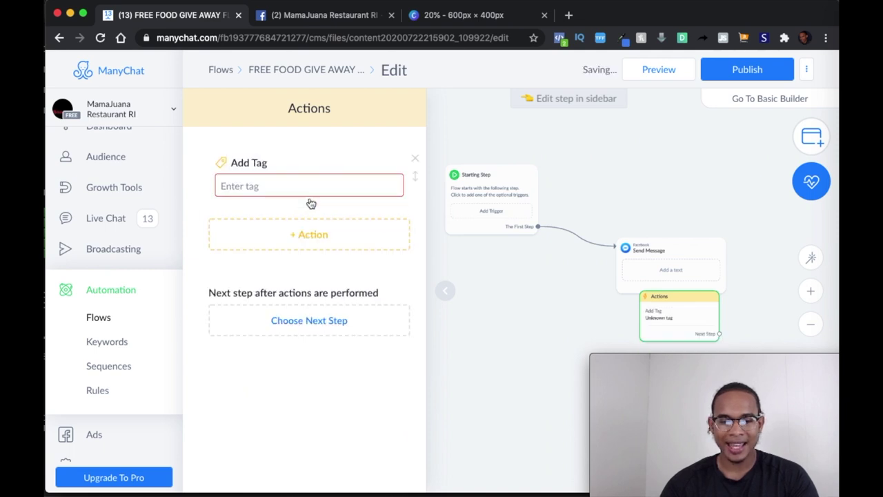
Step: Try to create a new tag named FREE FOOD GIVEAWAY for the Add Tag action
left_click(292, 182)
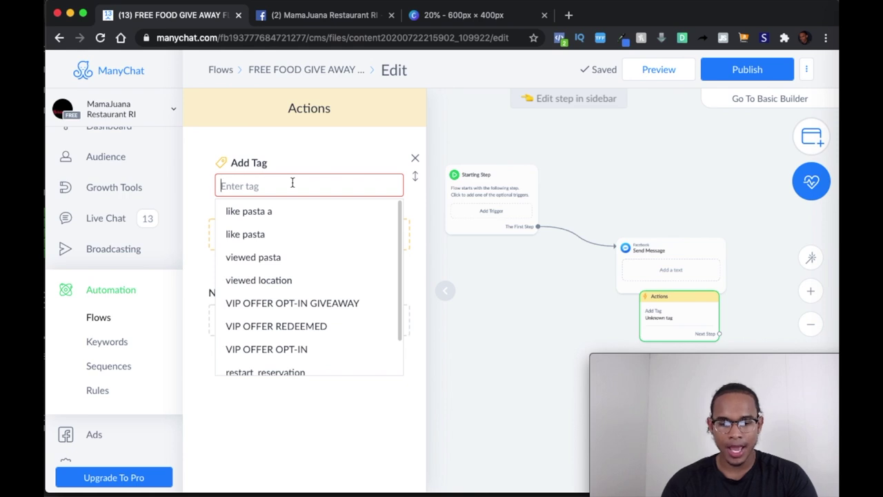
type("free")
key("BackSpace")
key("BackSpace")
key("BackSpace")
key("BackSpace")
type("FREE ")
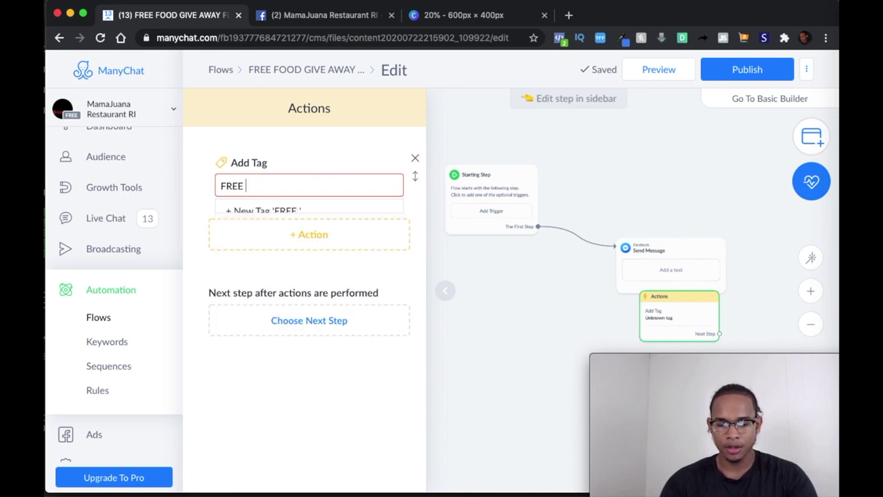
type("FOOD")
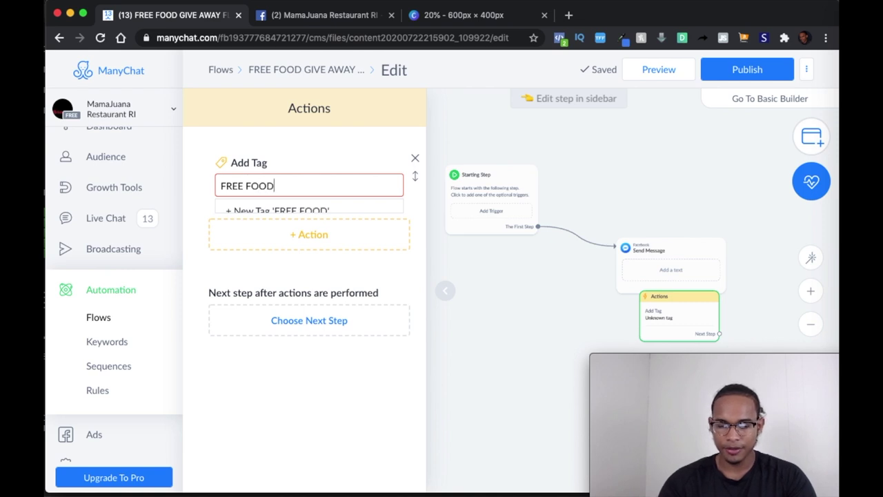
type(" GIVEAWAY")
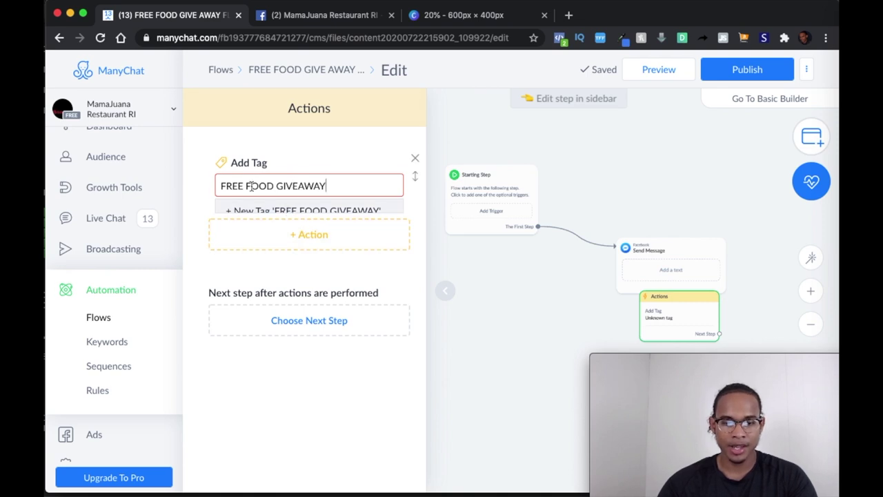
left_click(236, 211)
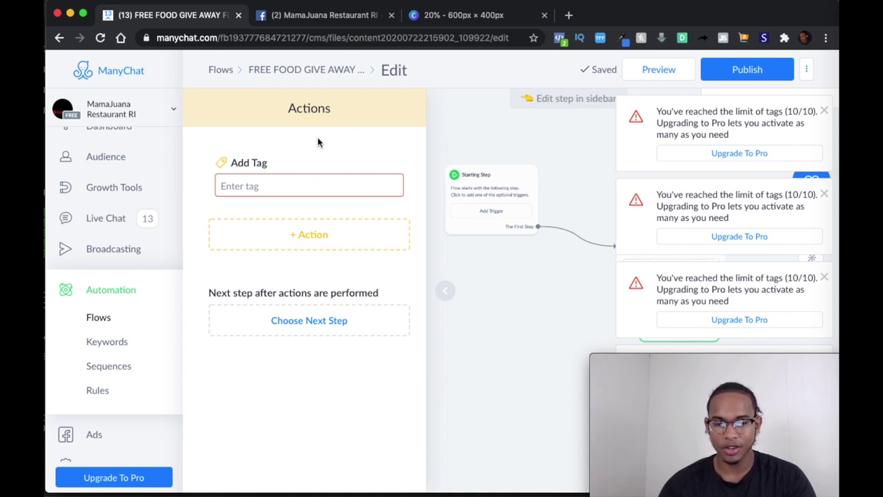
Step: Reopen the Actions block and create the tag FREE FOOD GIVEAWAY for its Add Tag action
left_click(486, 291)
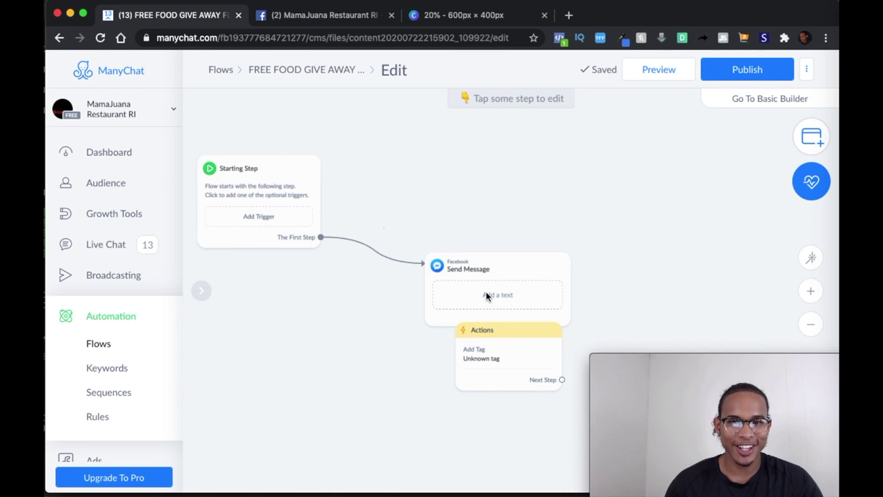
left_click(497, 381)
left_click(272, 182)
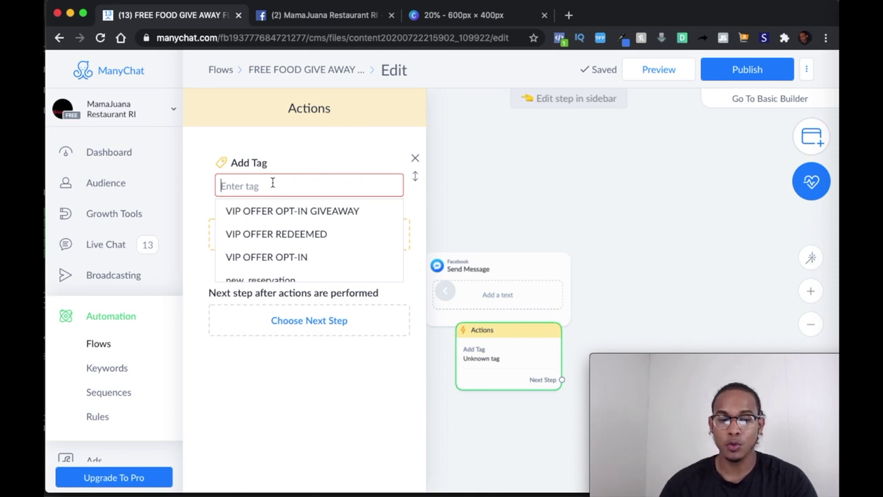
type("free")
key("BackSpace")
key("BackSpace")
key("BackSpace")
key("BackSpace")
type("FREE ")
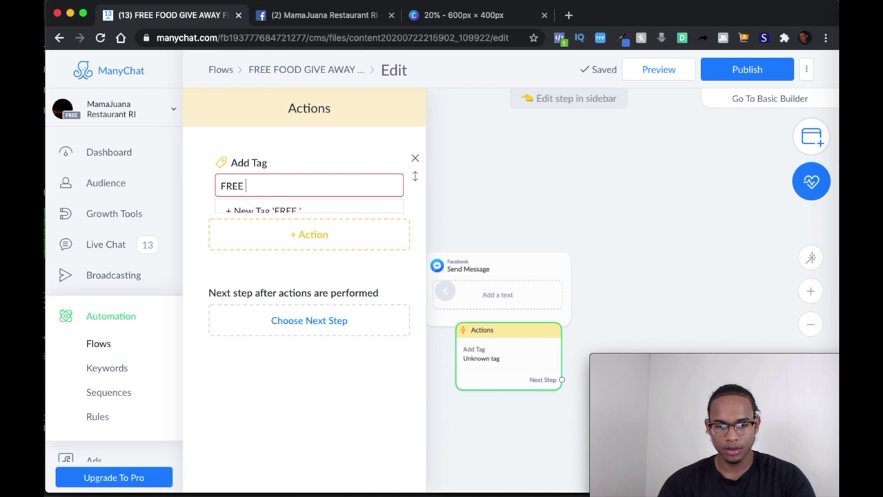
type("FOOD GIVEAWAY")
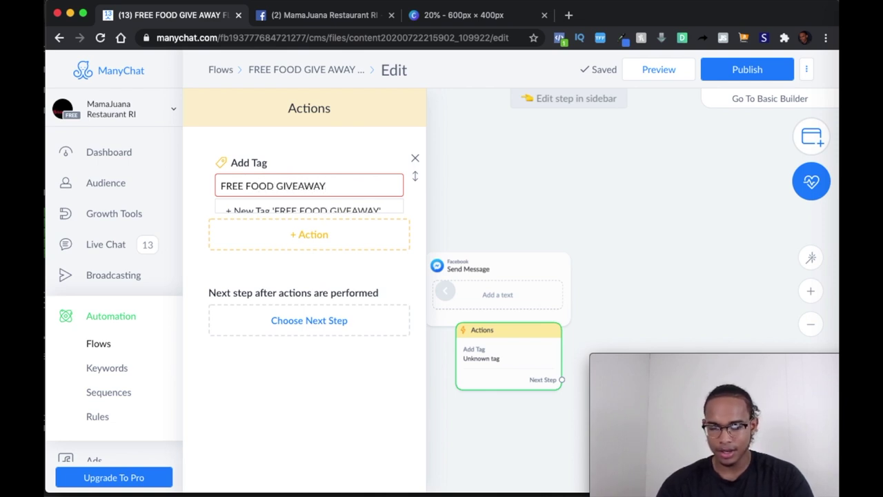
left_click(276, 211)
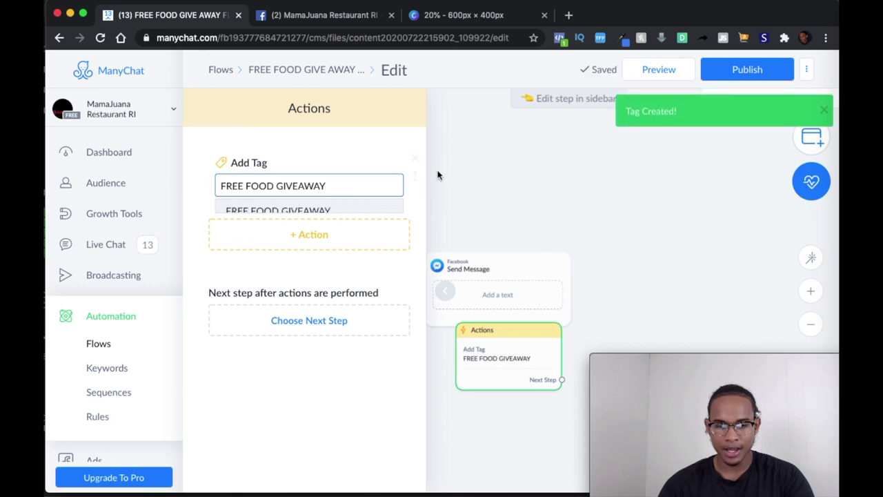
Step: Shift the Actions block left on the canvas so it sits between the Starting Step and Send Message blocks
left_click(511, 203)
scroll(532, 207, "down", 3)
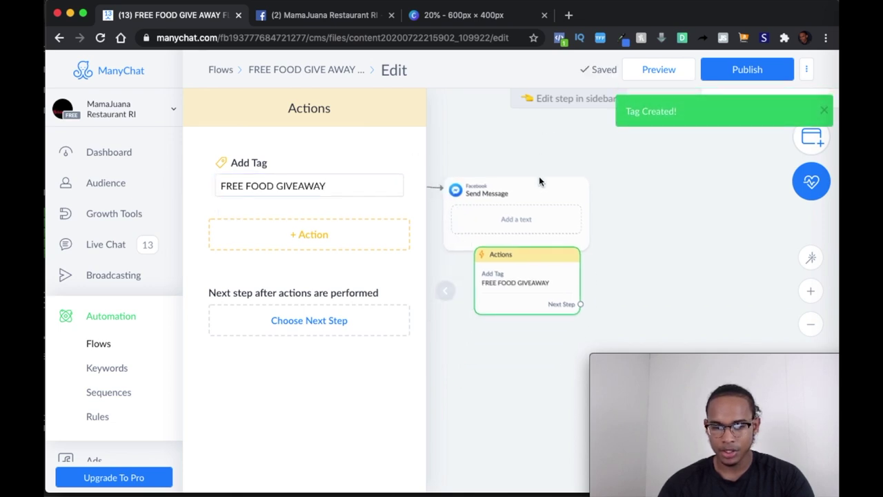
left_click_drag(499, 311, 575, 336)
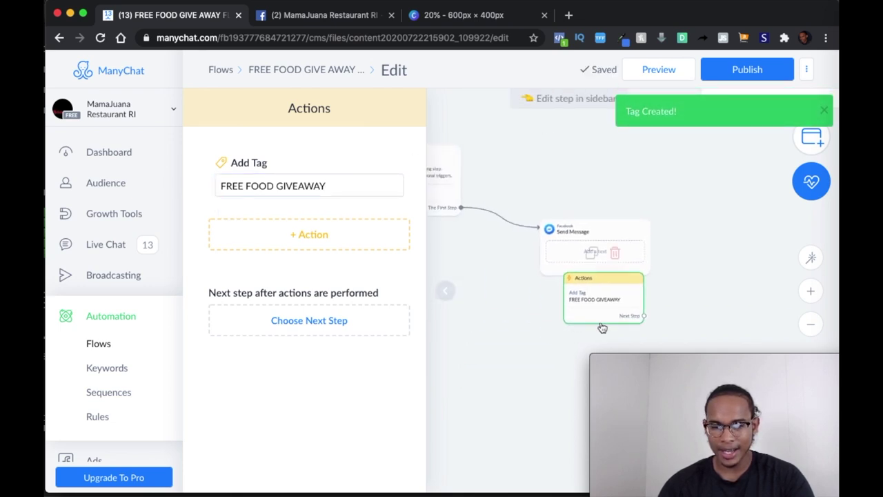
left_click_drag(707, 235, 810, 181)
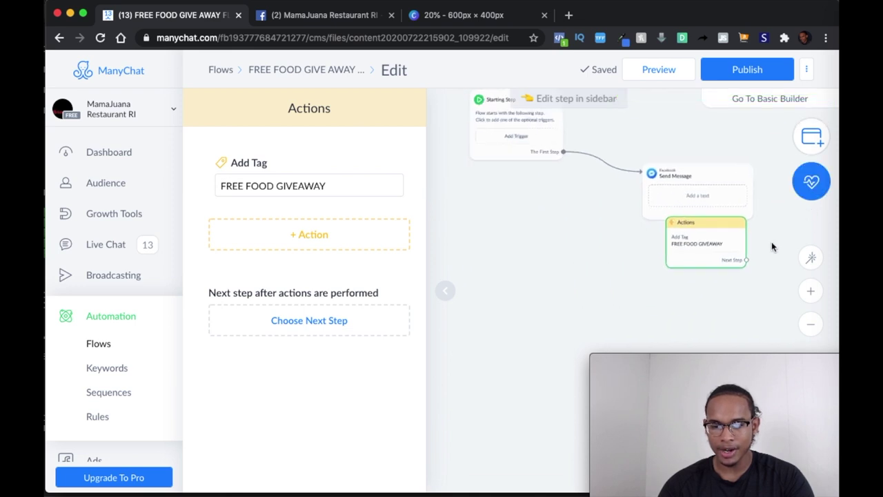
left_click_drag(661, 250, 594, 251)
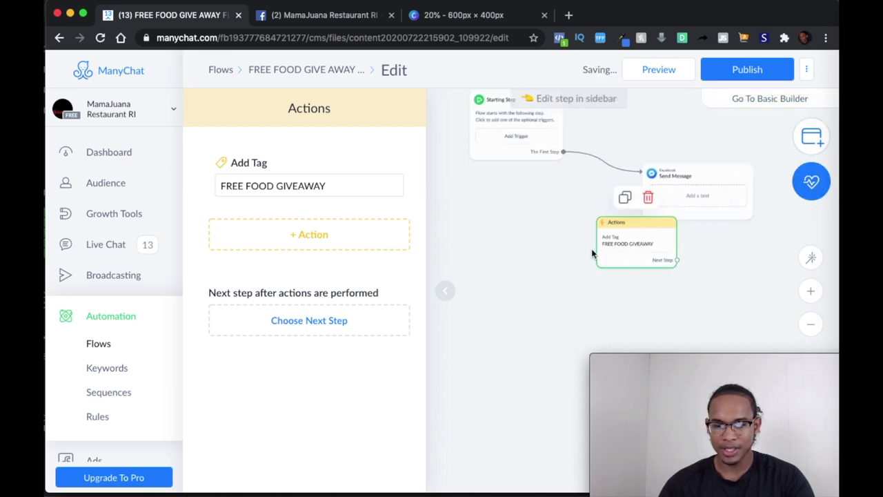
Step: Connect the Starting Step to the Actions block and that block to Send Message, placing Send Message further to its right
left_click(562, 152)
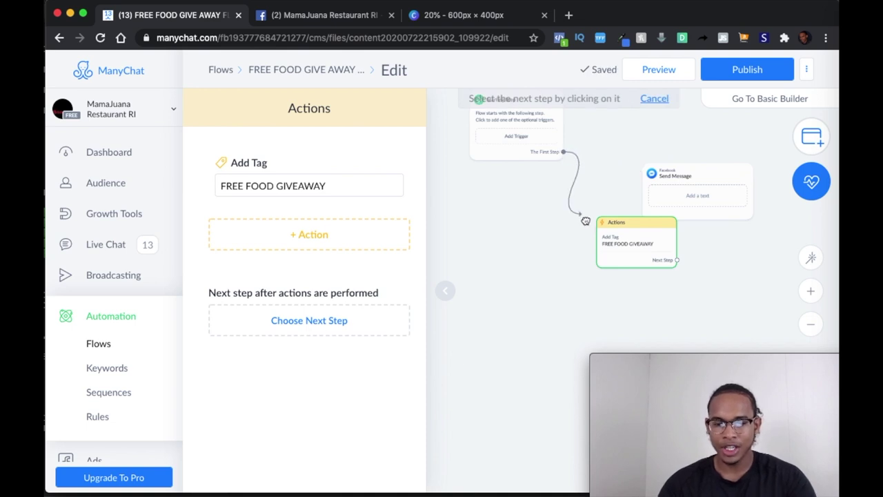
left_click(616, 240)
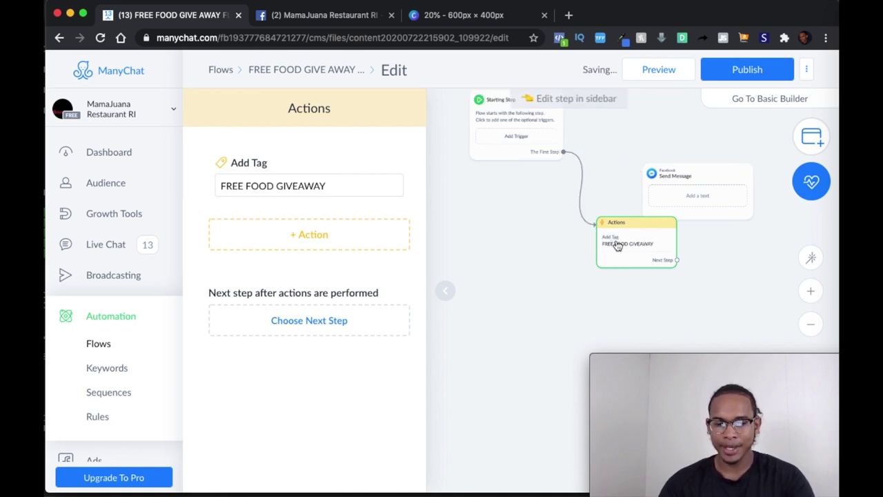
left_click(679, 260)
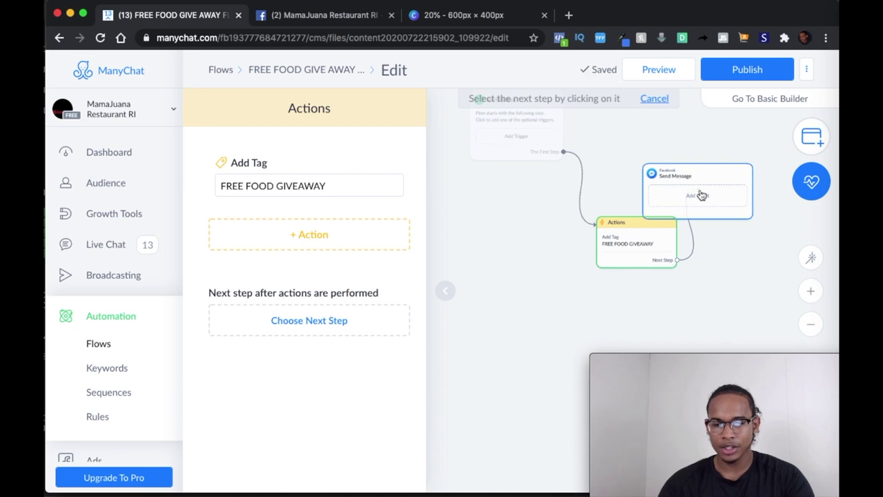
left_click(701, 195)
scroll(700, 195, "down", 2)
left_click_drag(701, 195, 754, 204)
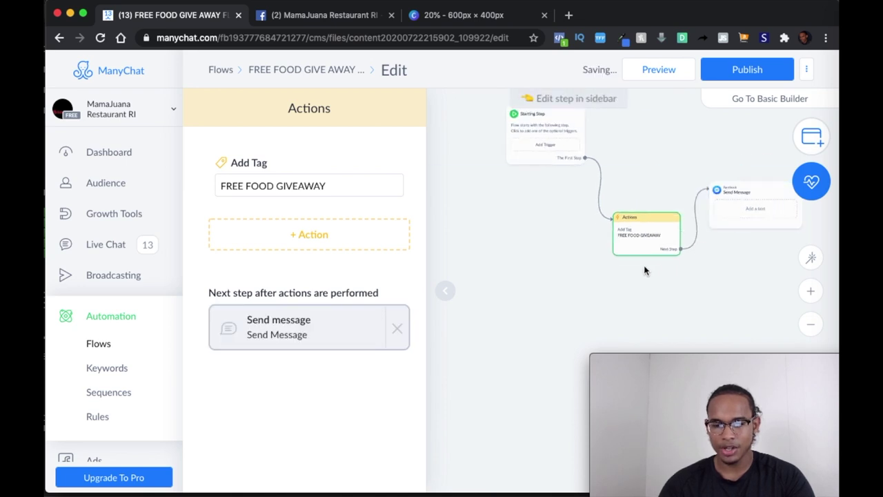
Step: Add a Subscribe to Sequence action to the Actions block and choose the COUPON YOUTUBE sequence
left_click(327, 233)
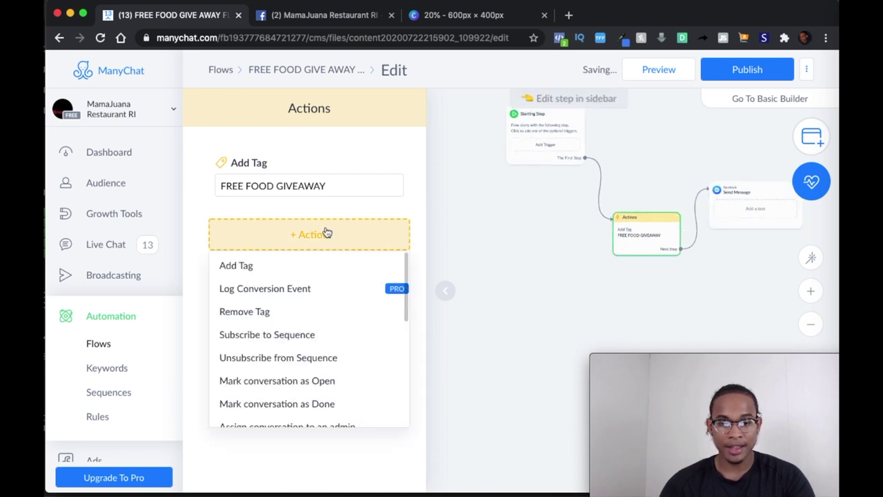
left_click(288, 336)
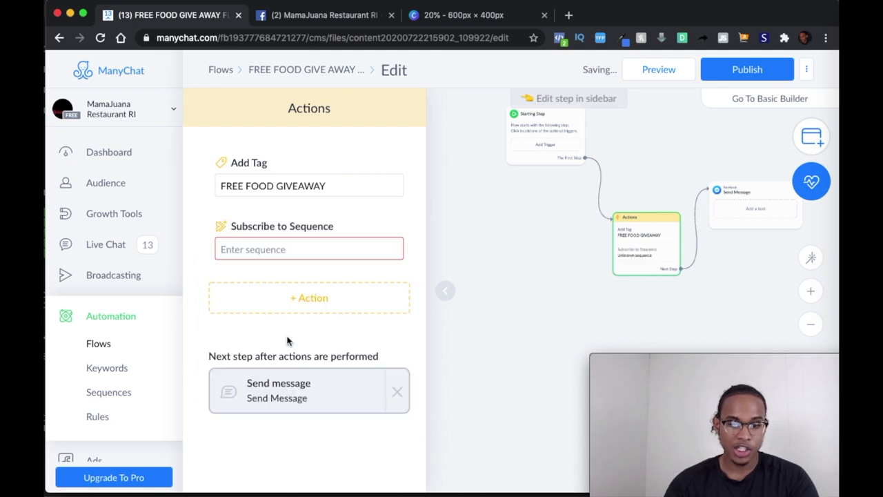
left_click(272, 252)
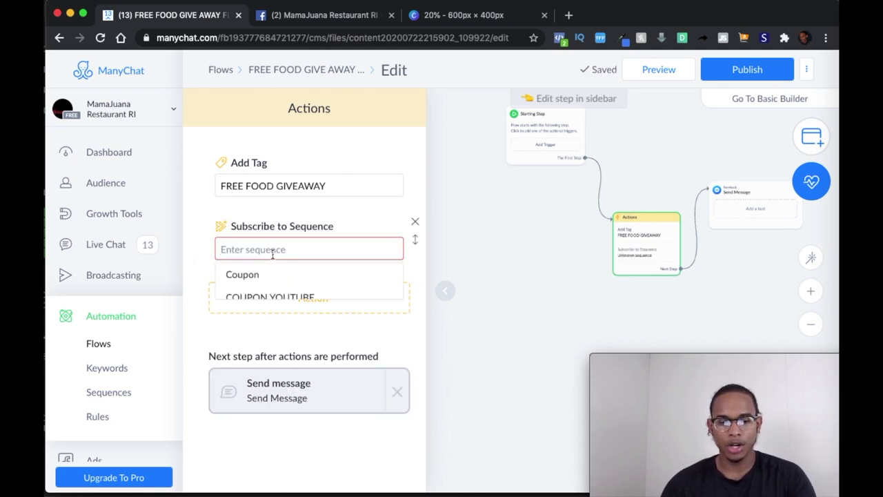
left_click(274, 296)
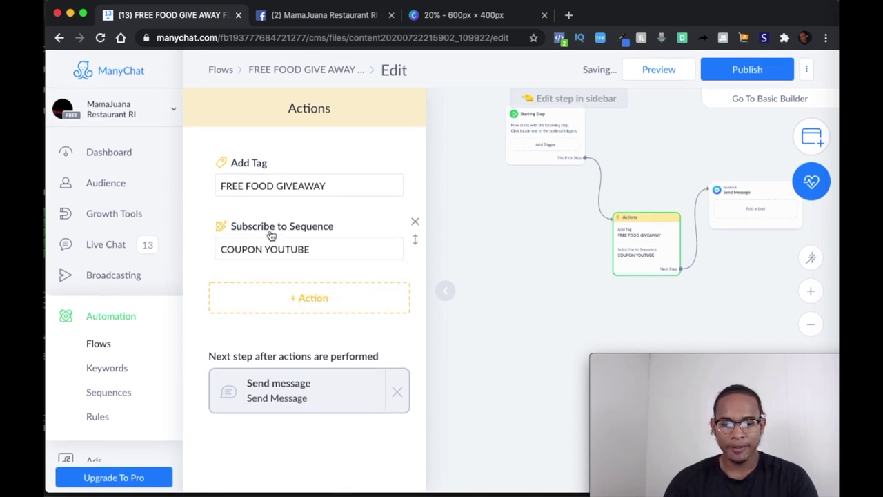
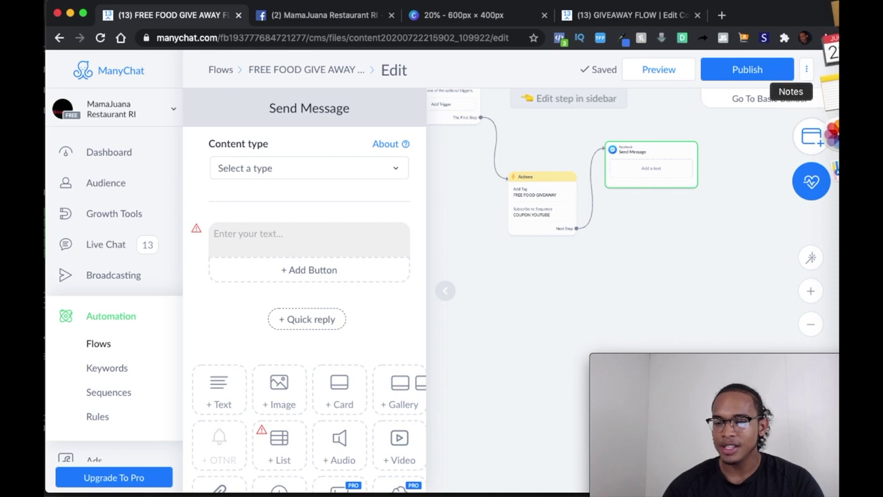
Step: Copy the giveaway entry message starting "Great! You're entered to win free food for two months" from Notes and paste it into the Send Message text
left_click(830, 84)
left_click_drag(315, 110, 48, 27)
key("super+c")
left_click(644, 249)
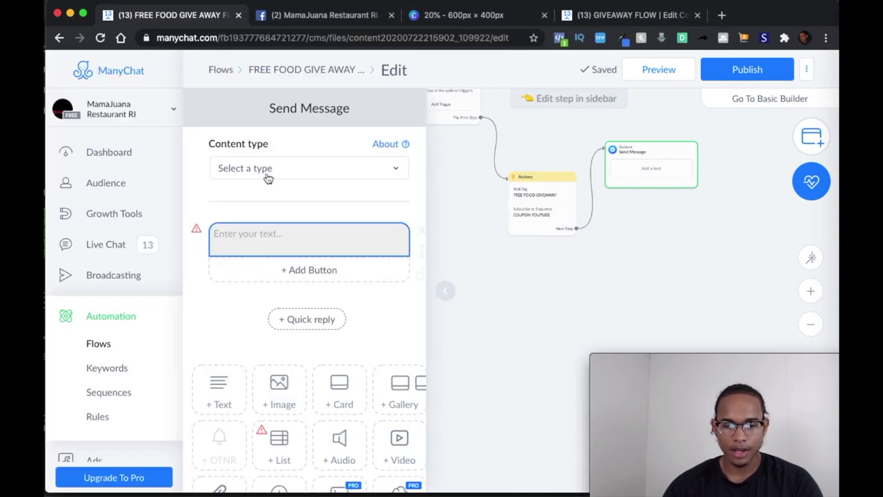
left_click(237, 233)
key("super+v")
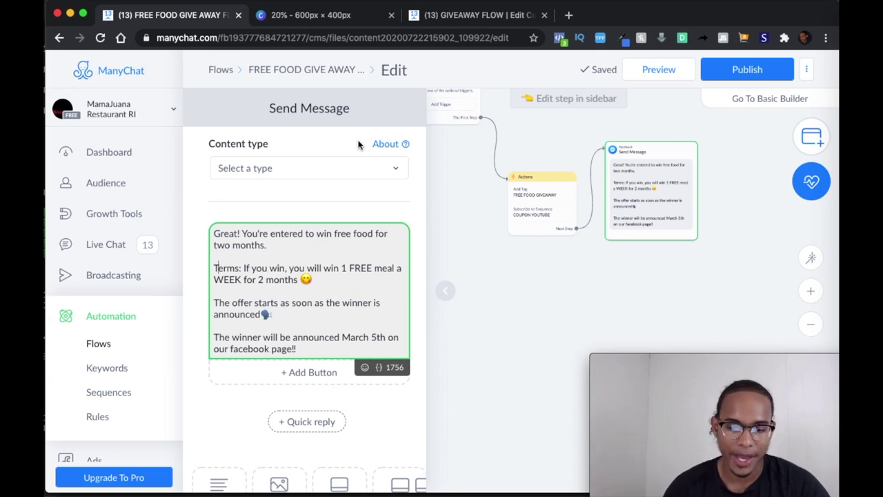
Step: Add a second text to Send Message starting "Thank You for entering! As a thank you, here is a 10% OFF", with the redemption terms as a checkmark list
scroll(361, 278, "down", 2)
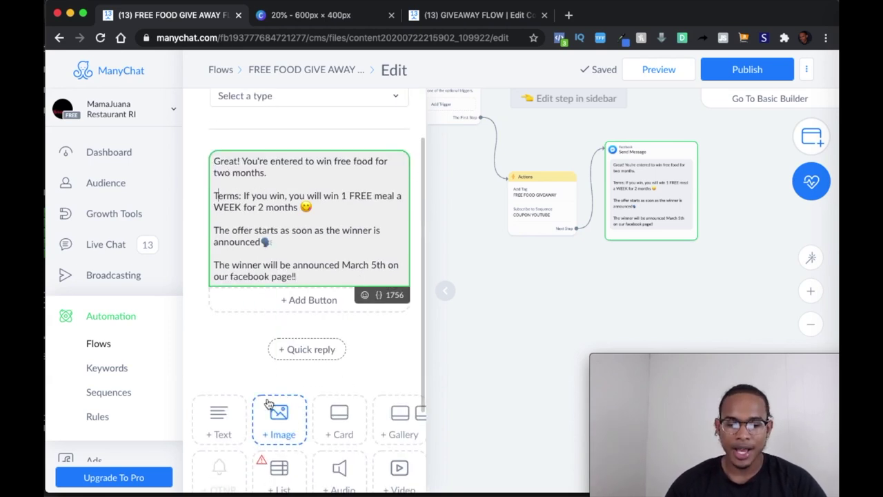
left_click(222, 438)
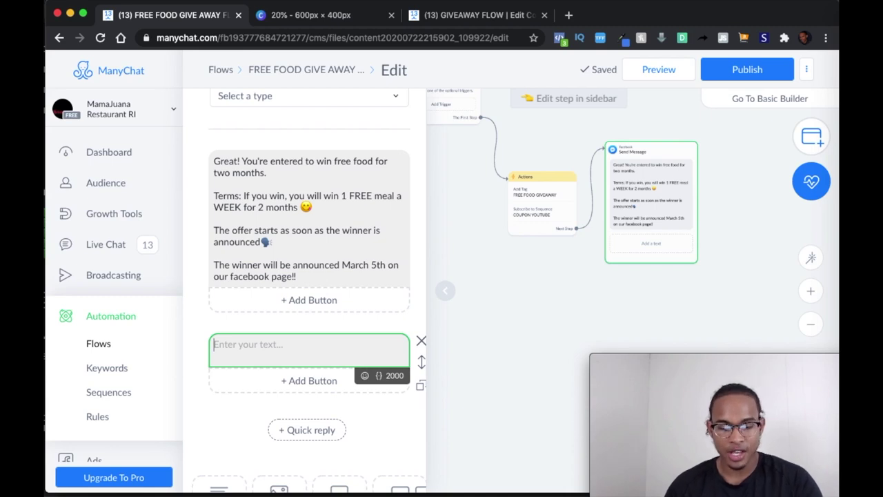
type("Thank You for entering! As a thank you, here is a 10% OFF 👇  ✅You'll need to show this to the server when you're paying ✅Offer may be redeemed once per customer. ✅This coupon may not include any other offers. ✅Dine in only. ✅Offer must be redeemed within 15 days from the date you get this message!!")
Step: Add a quick reply labelled REDEEM NOW to the Send Message block
scroll(310, 290, "down", 3)
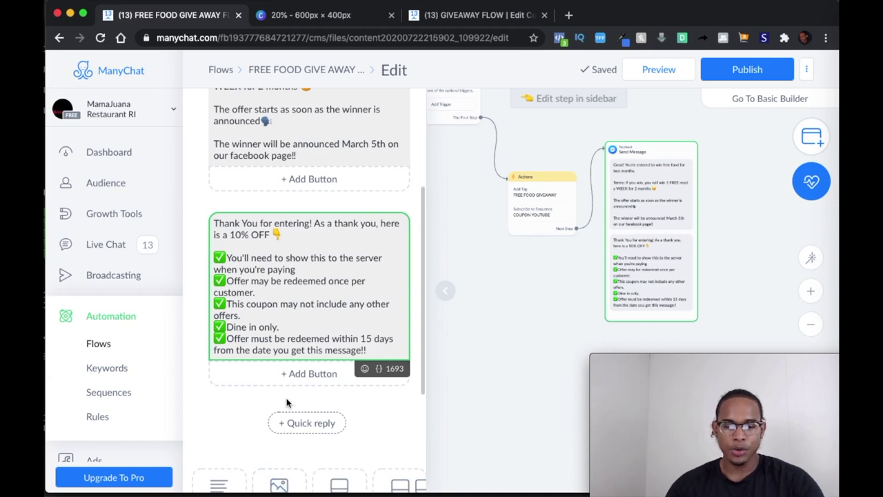
scroll(289, 404, "down", 2)
left_click(292, 357)
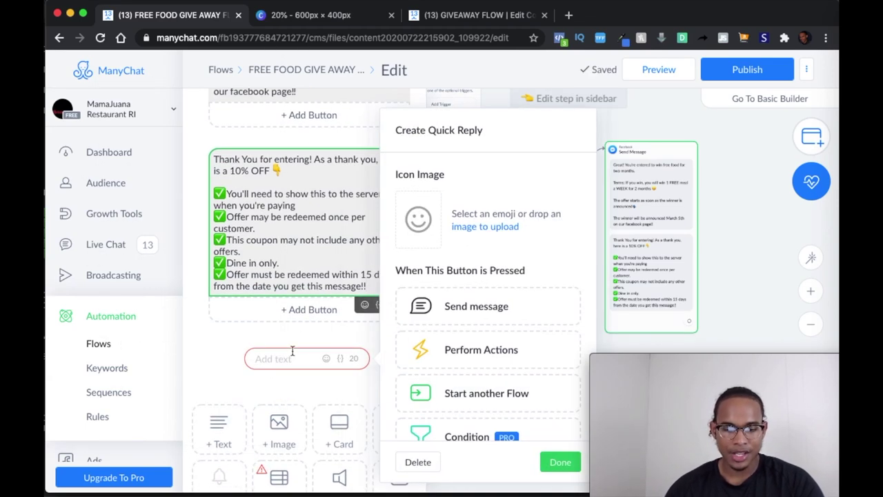
left_click(283, 359)
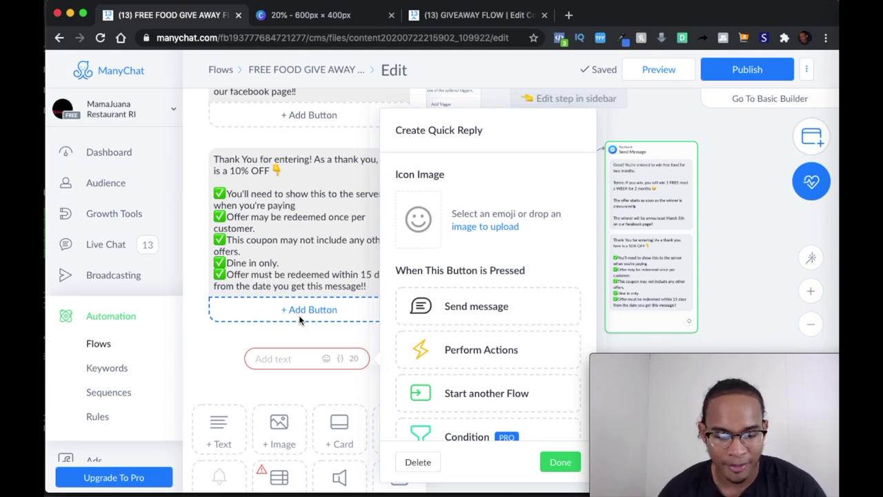
type("W")
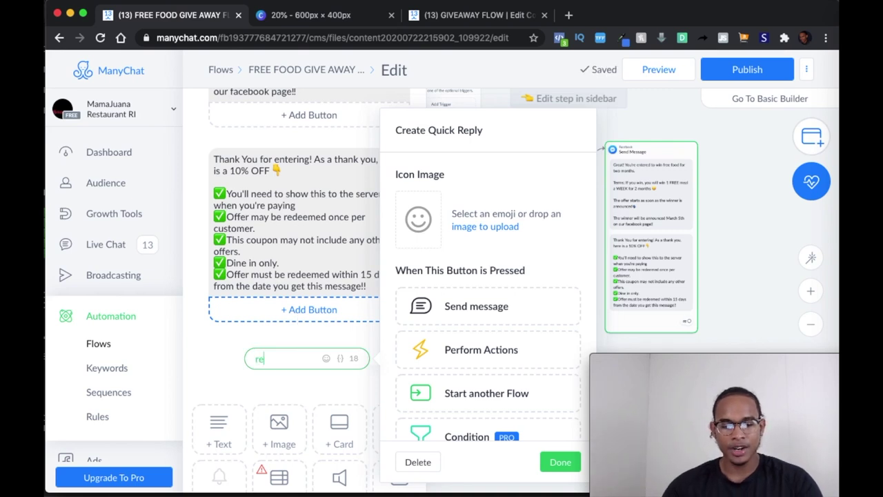
key("BackSpace")
type("REDEEME")
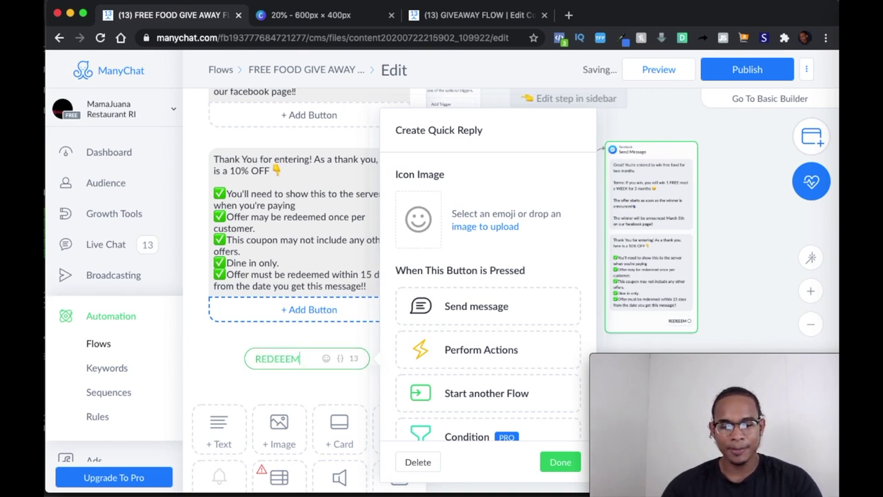
key("BackSpace")
key("BackSpace")
type("M NOW")
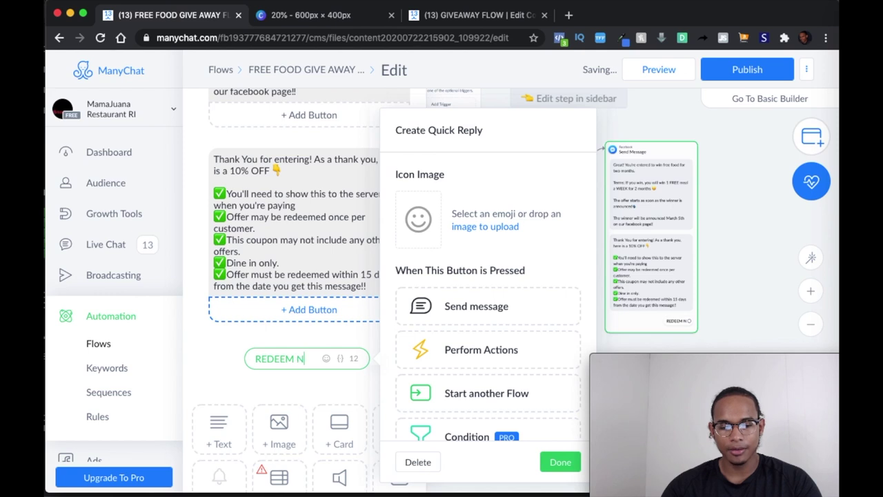
left_click(562, 462)
Step: Add a Condition block and place it to the right of the Send Message block, near its lower end
left_click(807, 143)
scroll(613, 253, "down", 1)
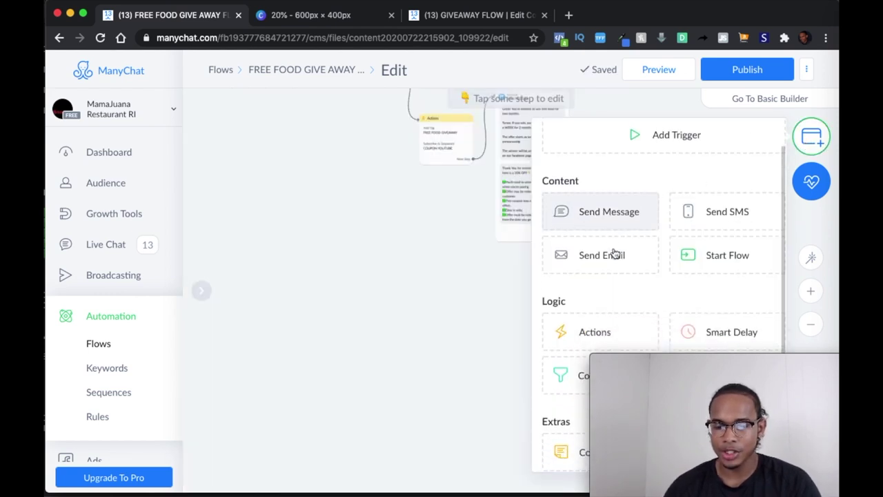
left_click(565, 367)
left_click_drag(536, 312, 627, 230)
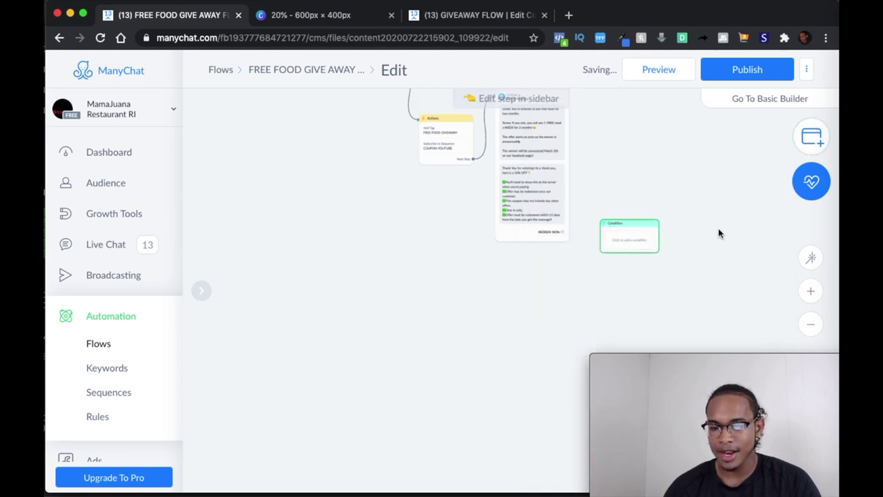
Step: Add a second Actions block and place it below and to the right of the Condition block
left_click(804, 143)
scroll(560, 331, "down", 1)
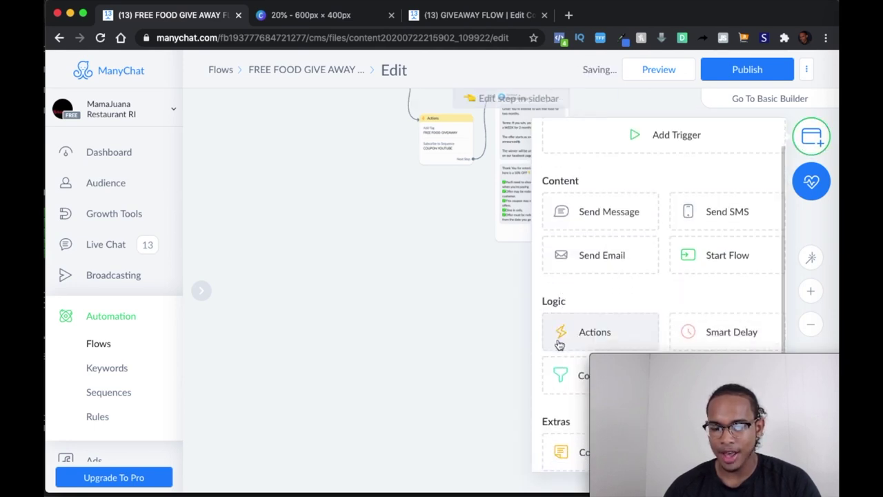
left_click(559, 343)
left_click_drag(504, 361, 429, 326)
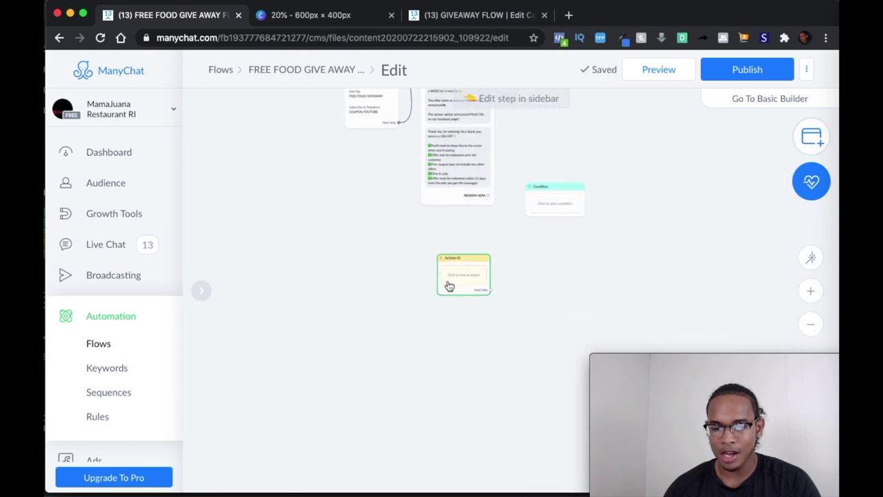
left_click(497, 280)
left_click_drag(497, 279, 669, 270)
left_click(669, 270)
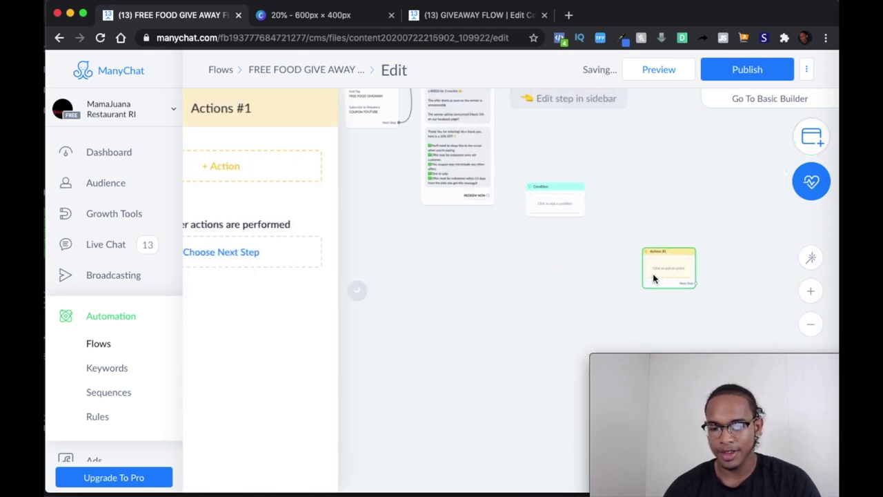
Step: Give the second Actions block an Add Tag action with a new tag named FREE FOOD OFFER REEDEM
left_click(283, 183)
left_click(280, 204)
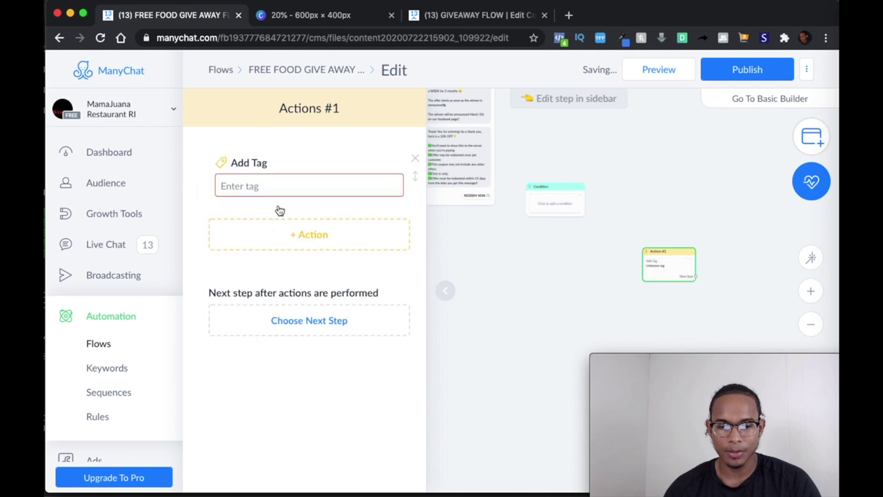
left_click(267, 187)
type("FR")
key("BackSpace")
key("BackSpace")
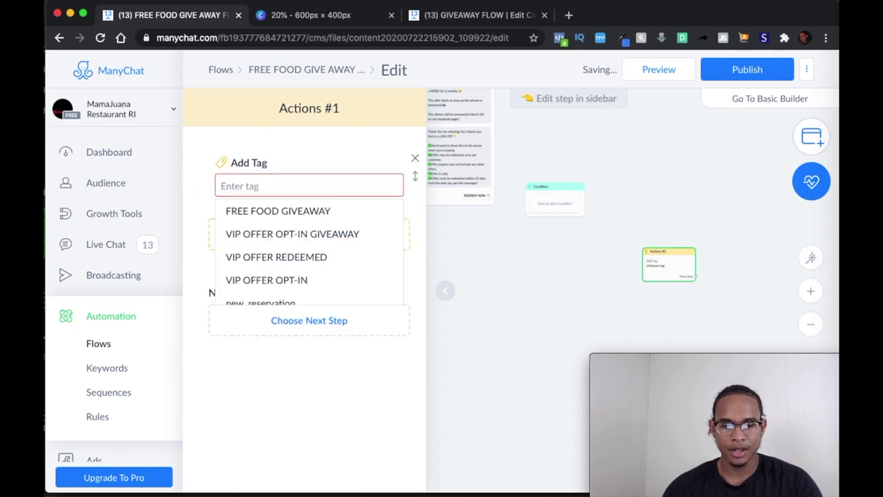
type("FREE FOOD OFFE")
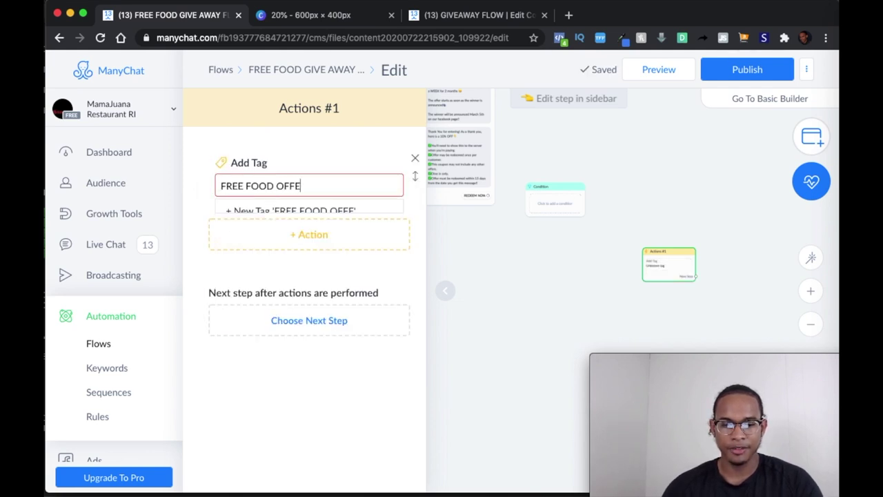
type("R REEDEM")
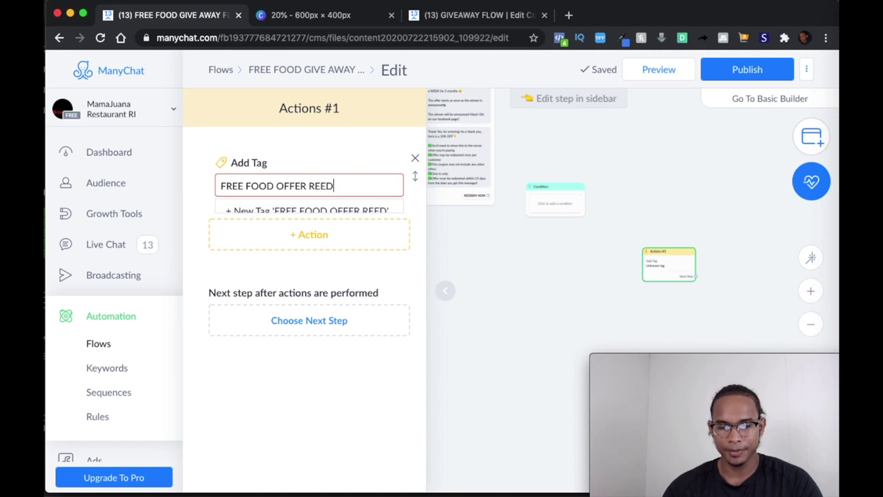
left_click(273, 219)
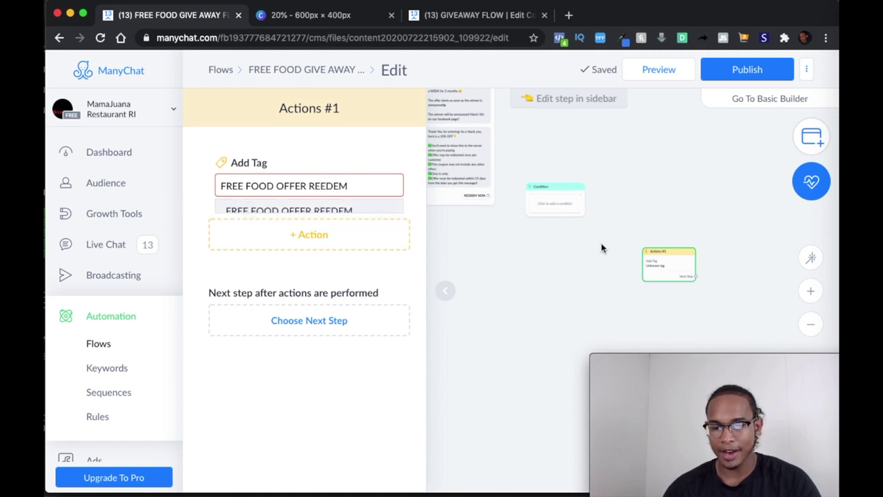
Step: Set the Condition block to check that Tag is FREE FOOD OFFER REEDEM
left_click(561, 211)
left_click(314, 210)
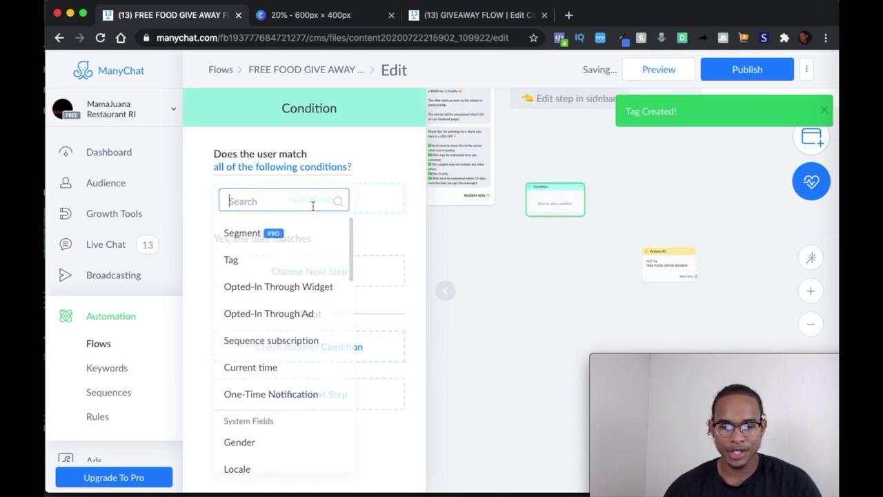
left_click(254, 272)
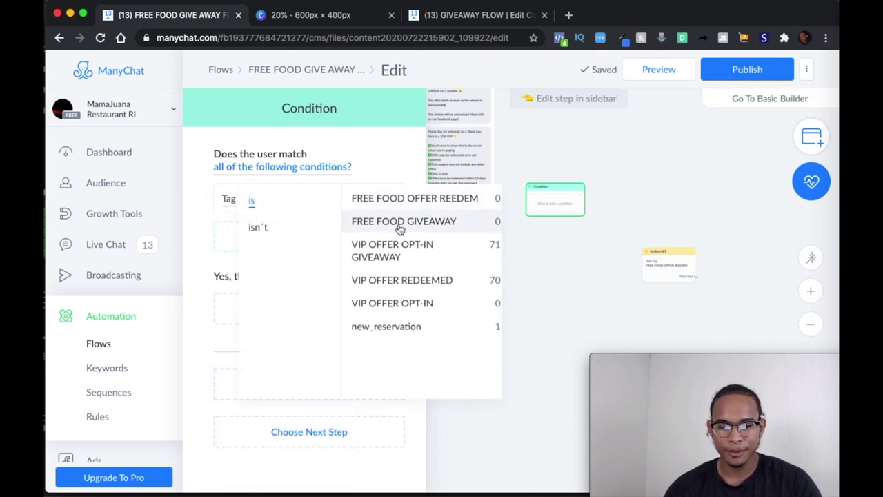
left_click(414, 199)
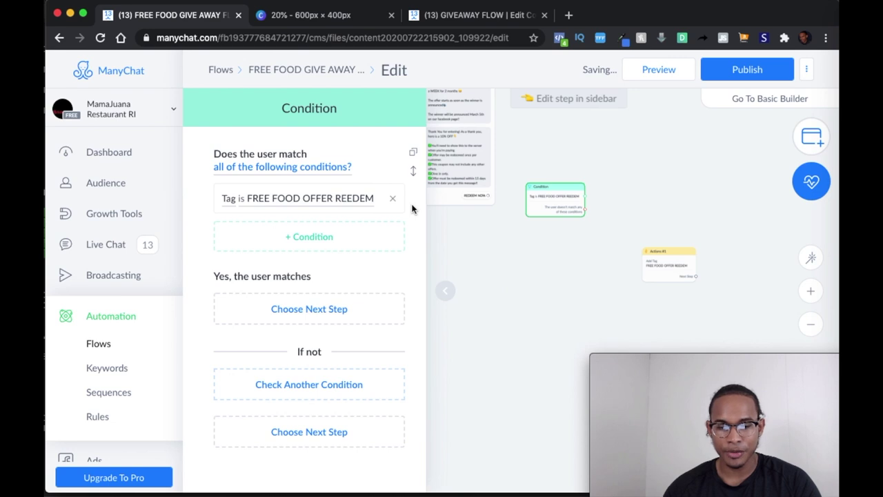
Step: Move the second Actions block further right and connect the REDEEM NOW quick reply to the Condition block
left_click_drag(673, 274, 774, 279)
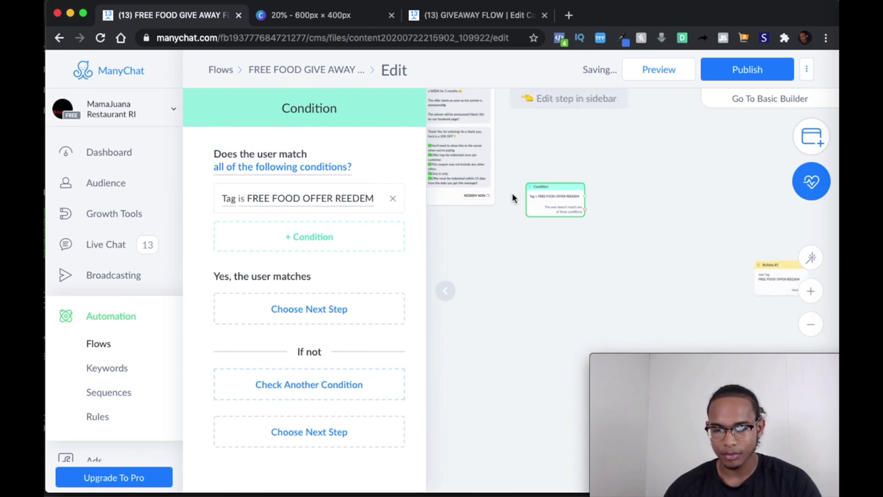
left_click(490, 196)
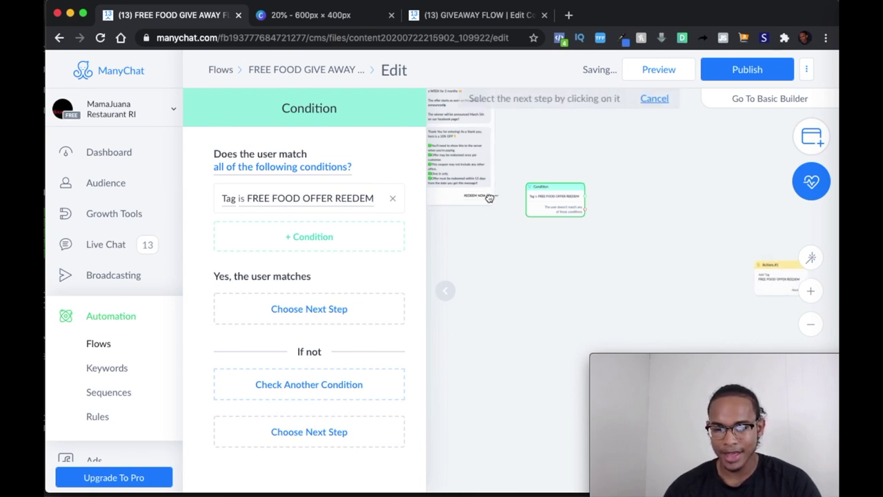
left_click(545, 209)
Step: Add another Send Message block asking "Do you really want to redeem this offer?" with the cannot-be-undone warning, leaving no trailing blank lines
left_click(809, 139)
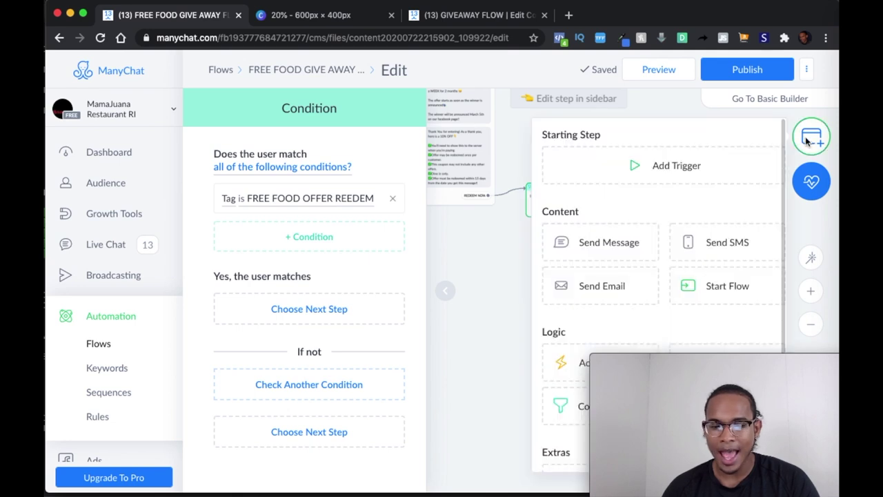
left_click(562, 239)
left_click(299, 247)
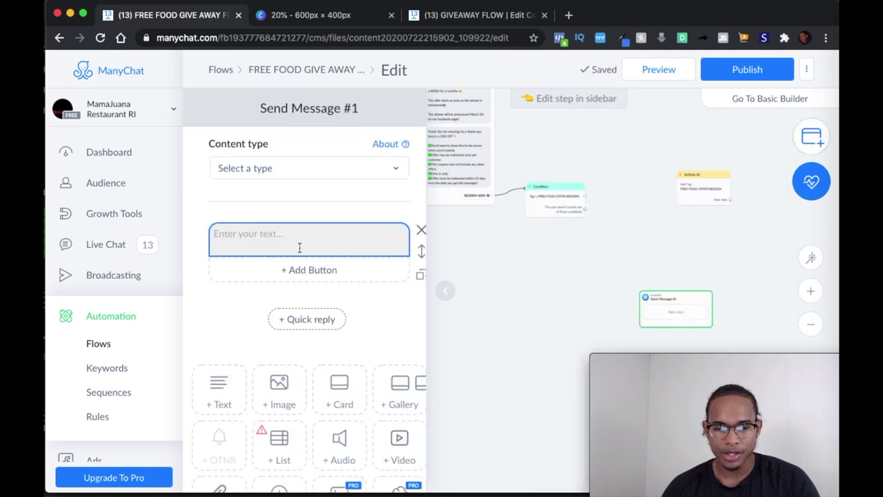
type("Do you really want to redeem this offer? This Must be done at the restaurant at the time of payment.  This CANNOT be undone. If this was an accident, do not click this.   Keep this message for when you come to the restaurant.")
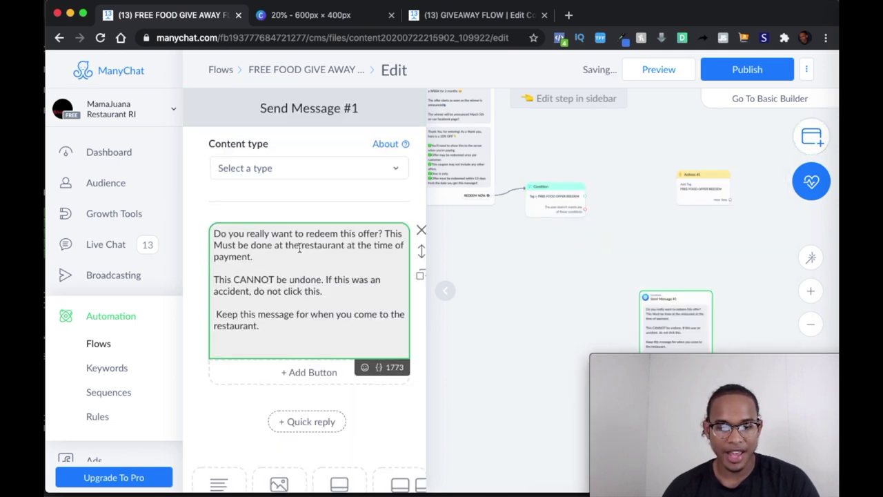
key("BackSpace")
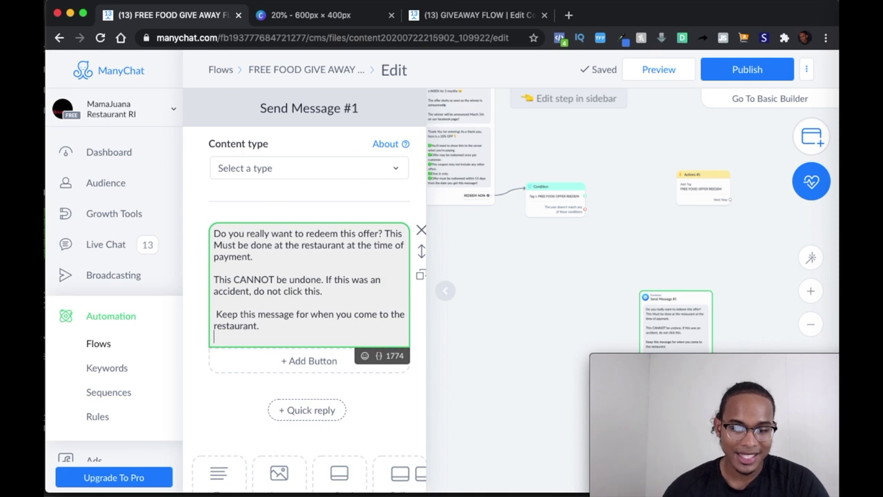
key("BackSpace")
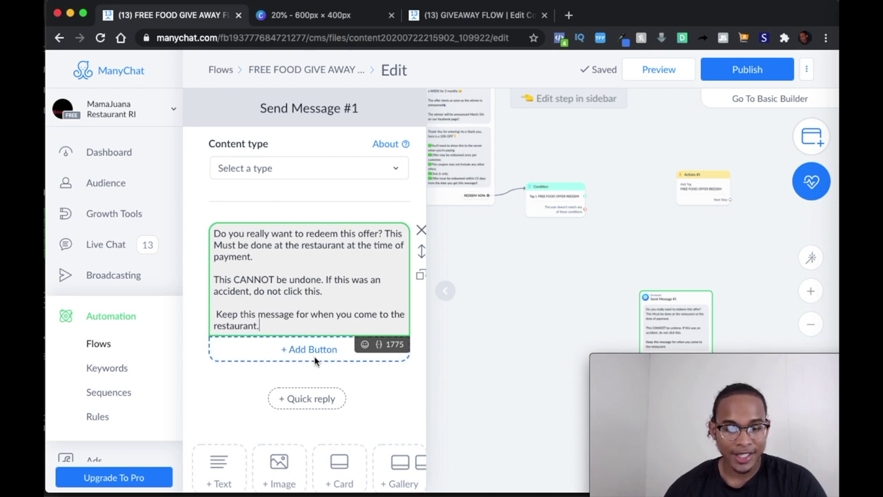
Step: Add a quick reply labelled REDEEM OFFER to the "Do you really want to redeem this offer?" message
left_click(316, 400)
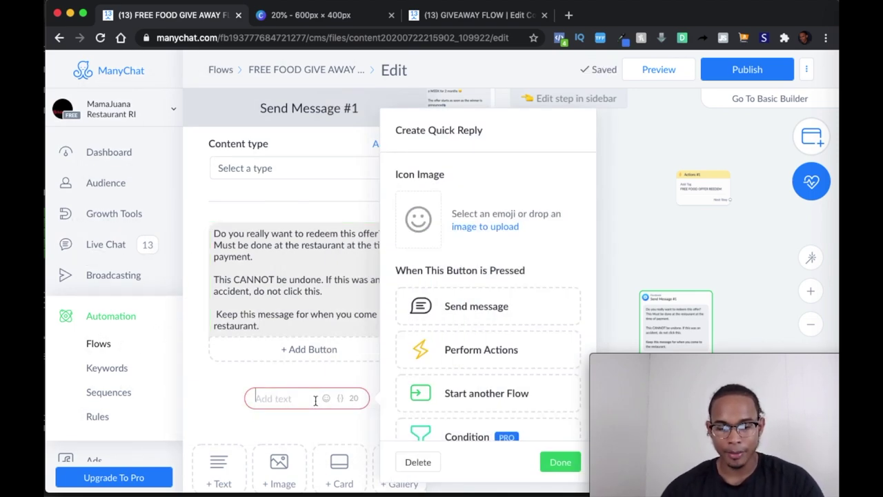
type("D")
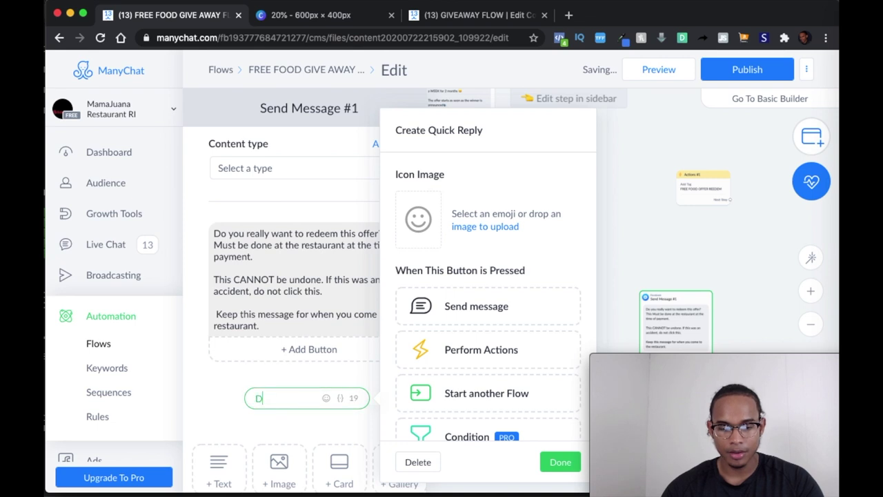
key("BackSpace")
type("REDEEM")
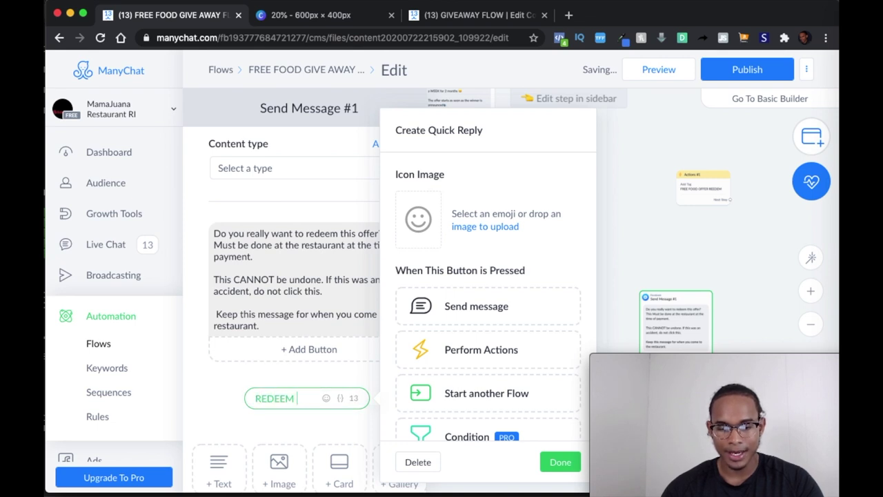
type(" NOW")
key("BackSpace")
key("BackSpace")
key("BackSpace")
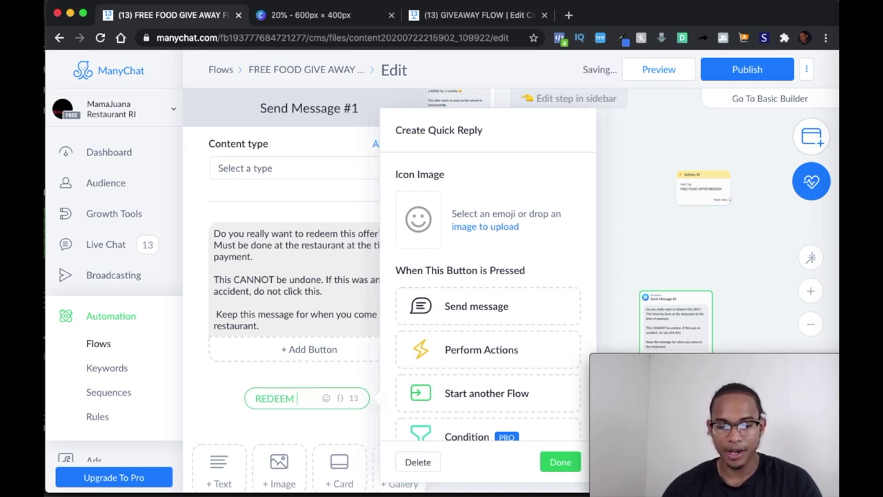
type("OFFER")
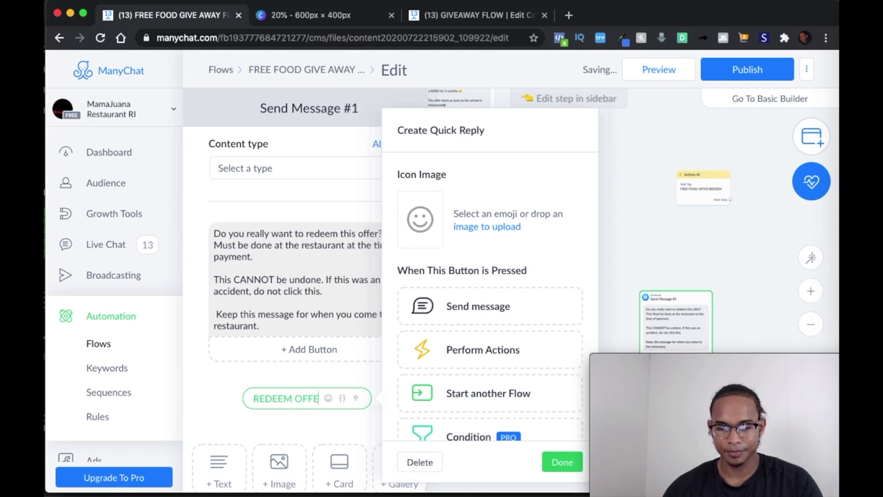
left_click(565, 463)
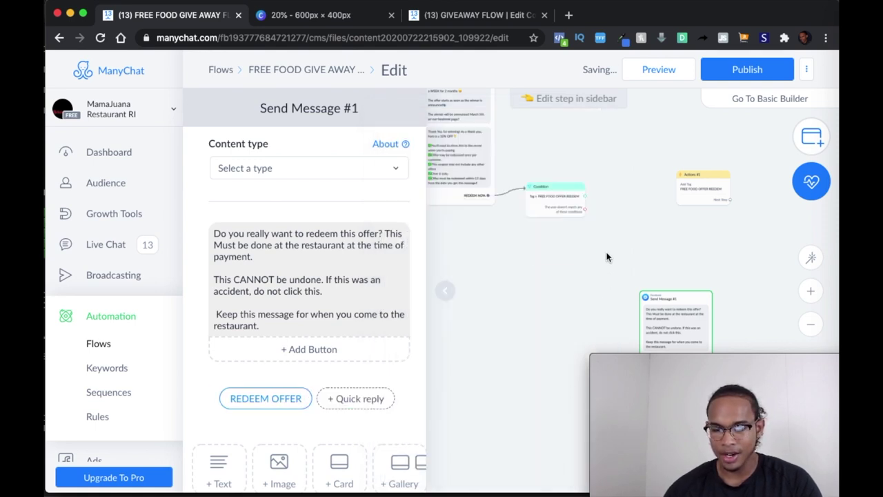
Step: Connect the Condition block's non-matching branch to the "Do you really want to redeem this offer?" message
scroll(607, 258, "up", 3)
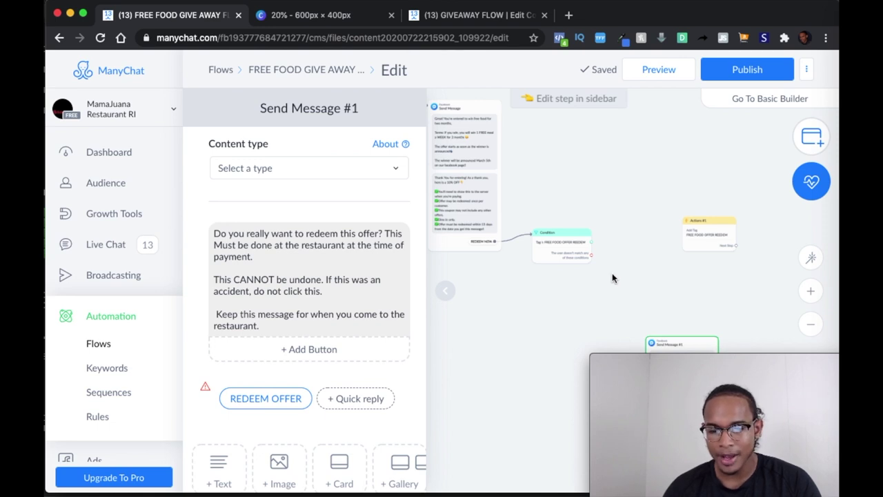
left_click_drag(612, 278, 570, 235)
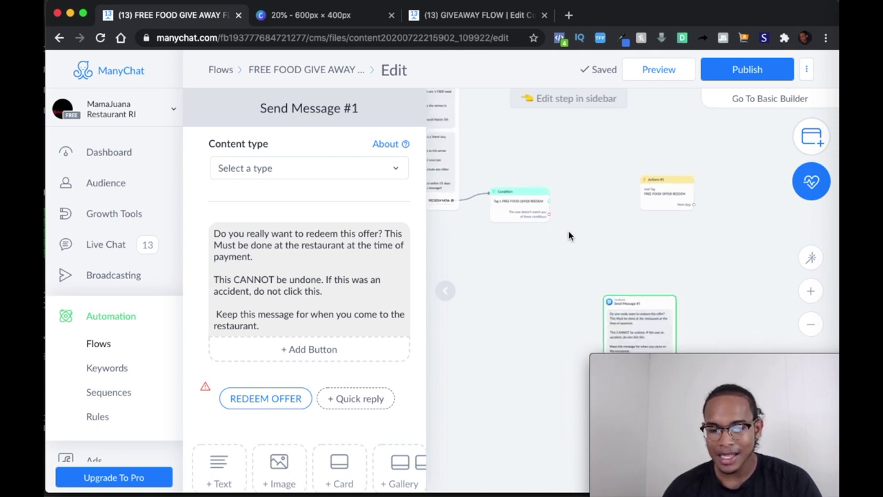
left_click(549, 216)
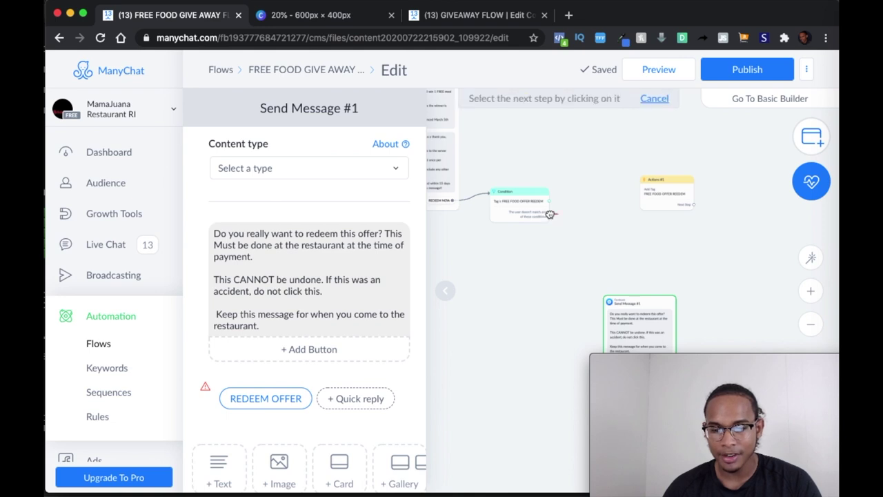
left_click(611, 317)
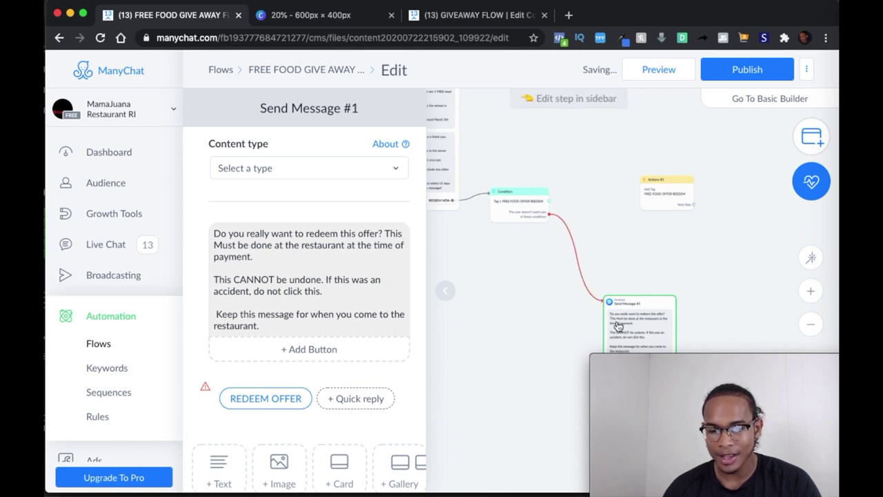
Step: Move the FREE FOOD OFFER REEDEM tag's Actions block beside the confirmation message and connect the REDEEM OFFER quick reply to it
left_click_drag(613, 262, 522, 131)
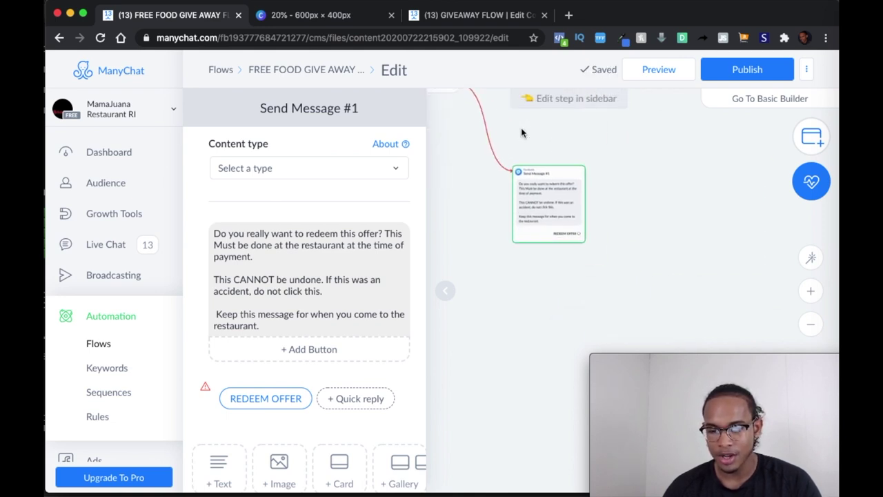
left_click_drag(633, 237, 591, 320)
left_click_drag(529, 148, 599, 305)
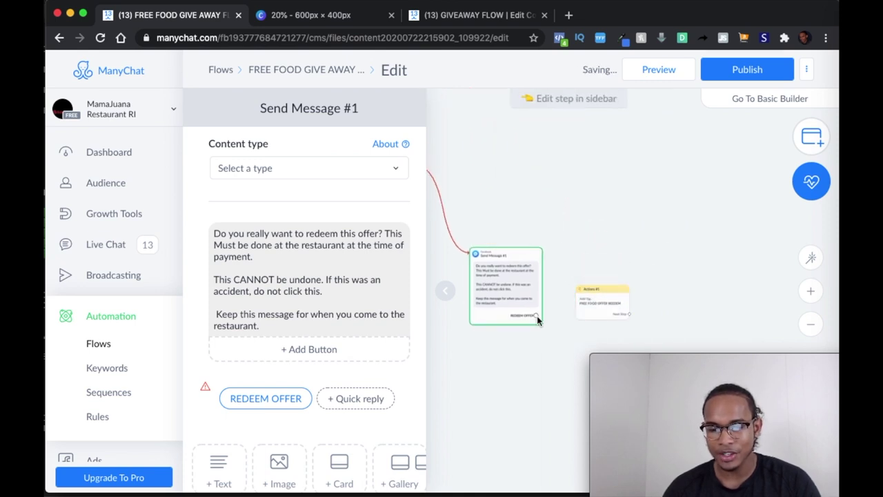
left_click(537, 316)
left_click(602, 319)
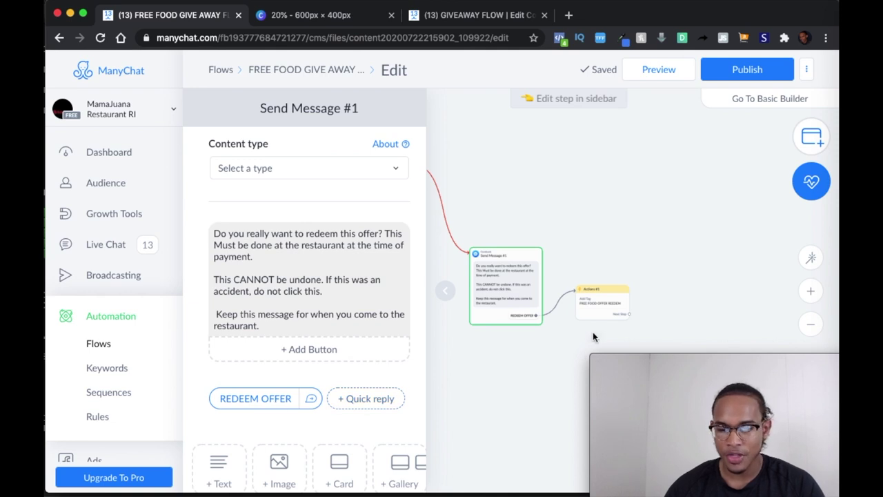
Step: Review the flow's path from the starting step through the coupon message and Condition to the redeem confirmation message and its tag action
mouse_move(598, 318)
scroll(598, 317, "up", 5)
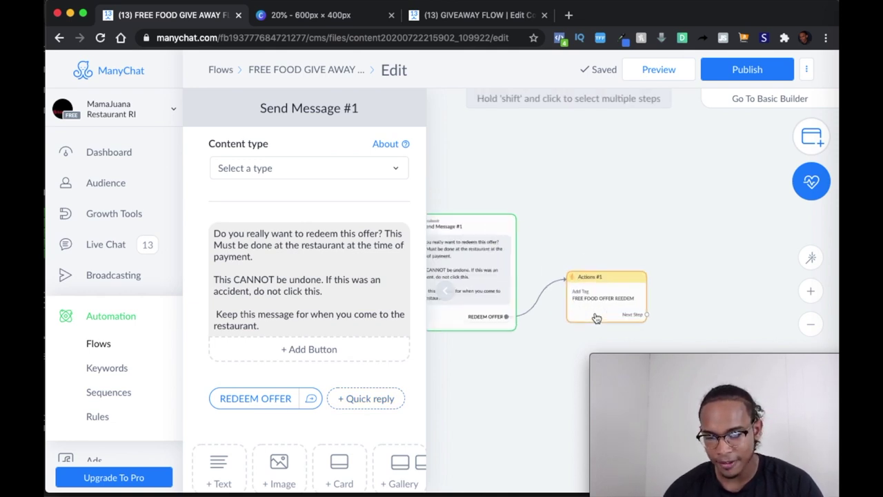
scroll(692, 178, "down", 5)
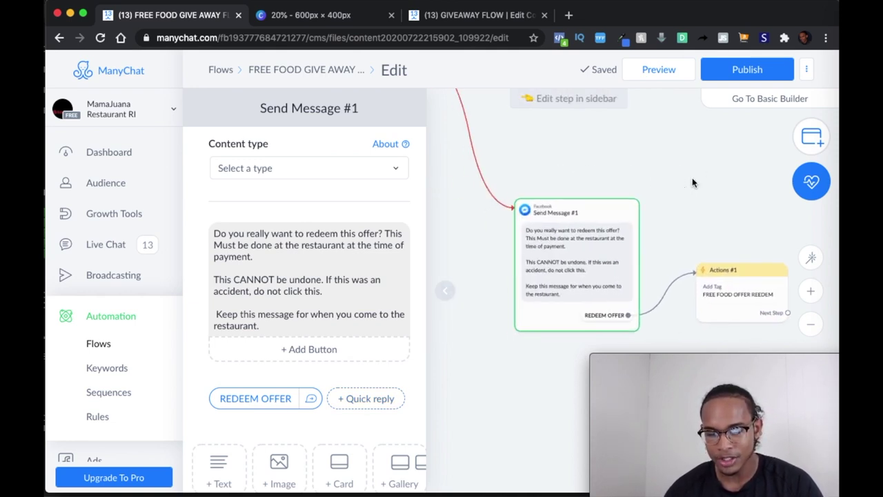
left_click_drag(539, 227, 608, 304)
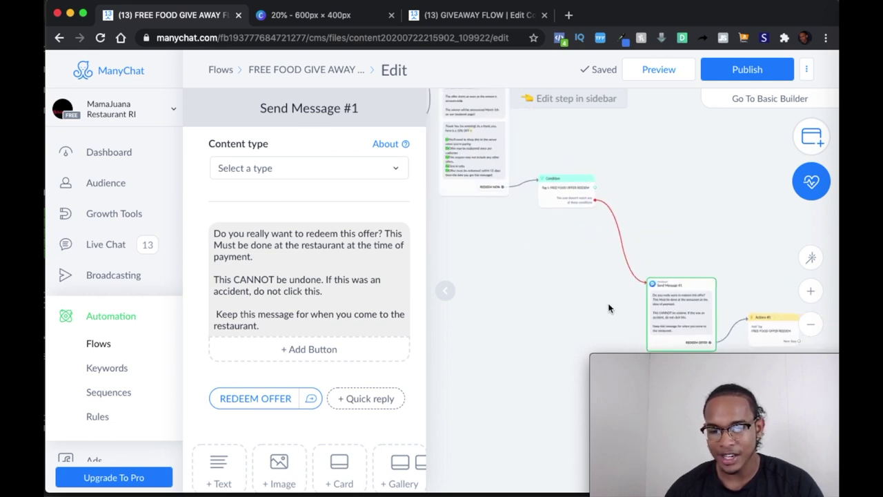
left_click_drag(542, 252, 641, 306)
left_click_drag(532, 251, 586, 319)
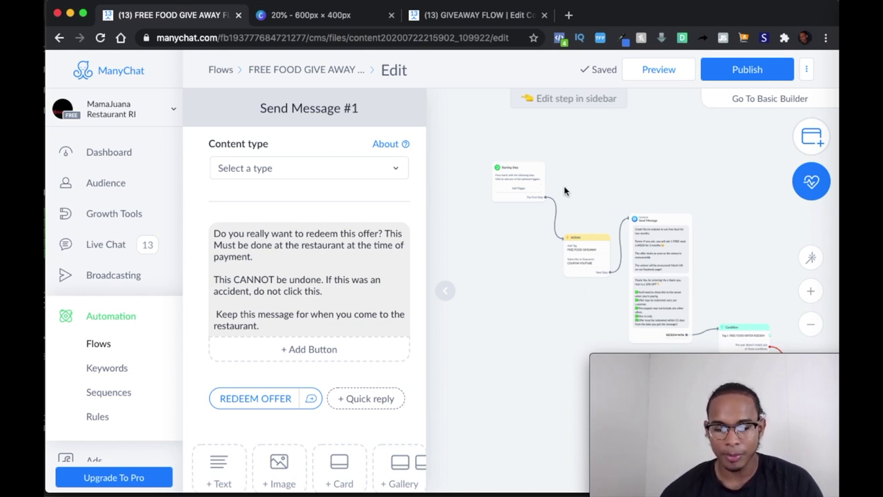
scroll(591, 187, "up", 5)
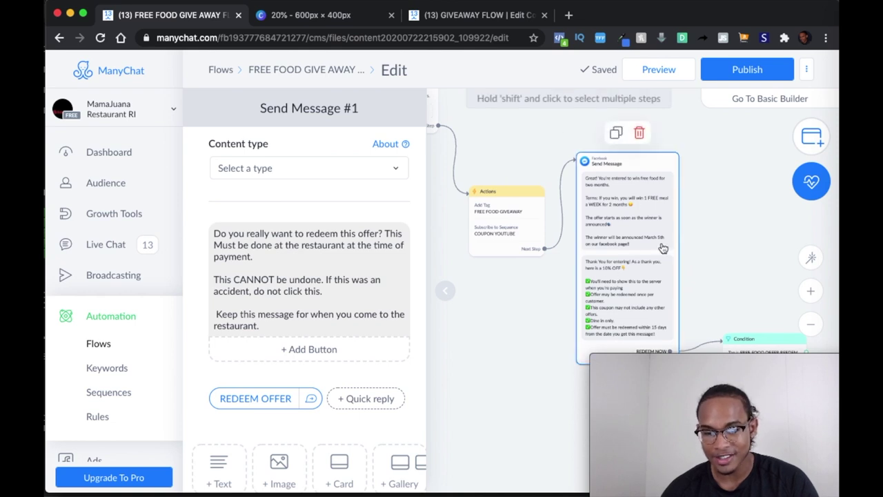
left_click_drag(703, 240, 747, 184)
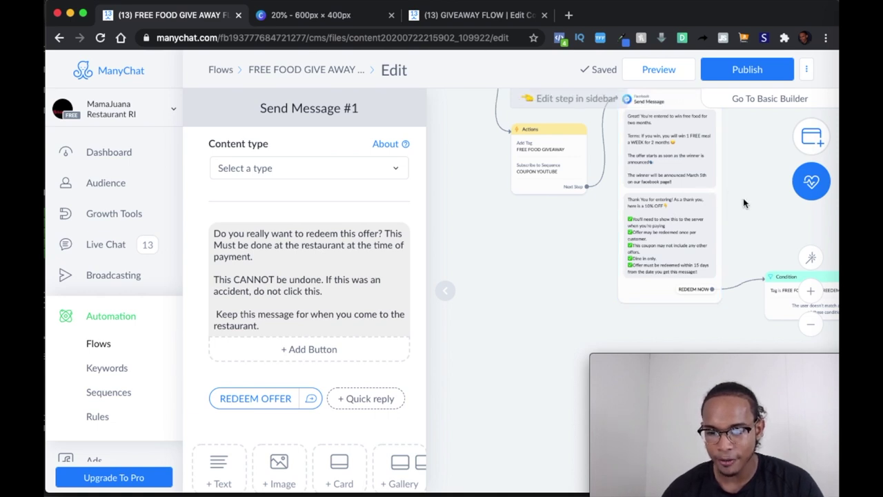
left_click_drag(743, 198, 652, 236)
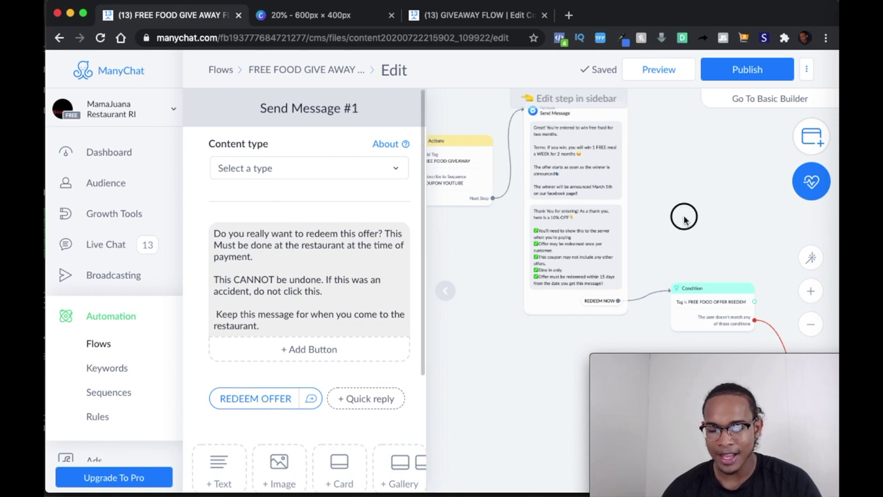
left_click_drag(684, 216, 523, 147)
mouse_move(522, 245)
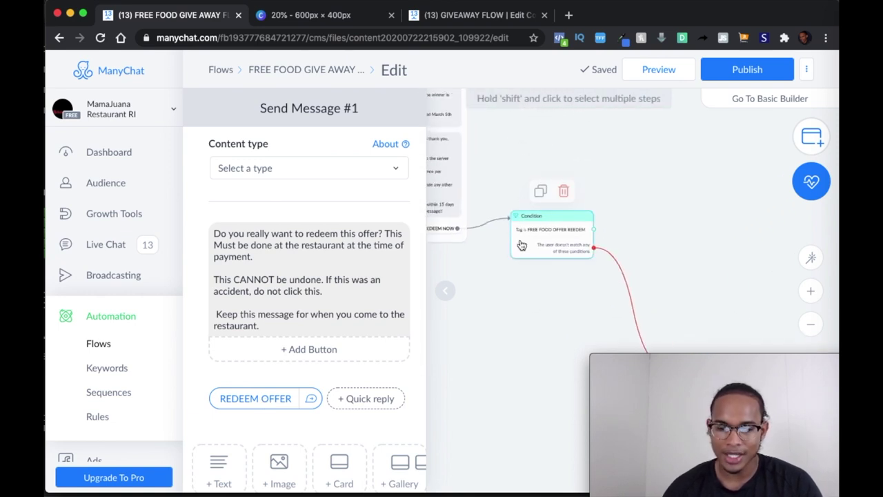
scroll(522, 245, "up", 3)
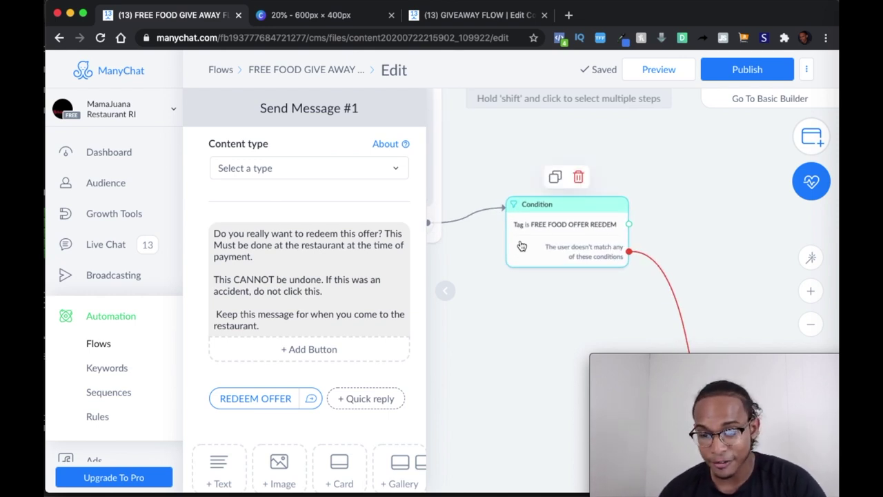
left_click_drag(735, 239, 627, 69)
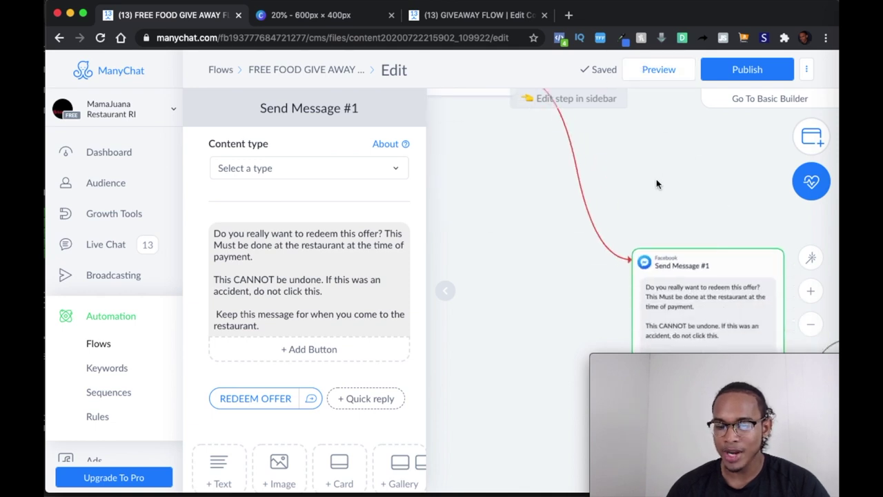
Step: Add a new Send Message block connected to the Condition block's matching Tag is FREE FOOD OFFER REEDEM branch
left_click_drag(656, 184, 674, 297)
left_click(548, 188)
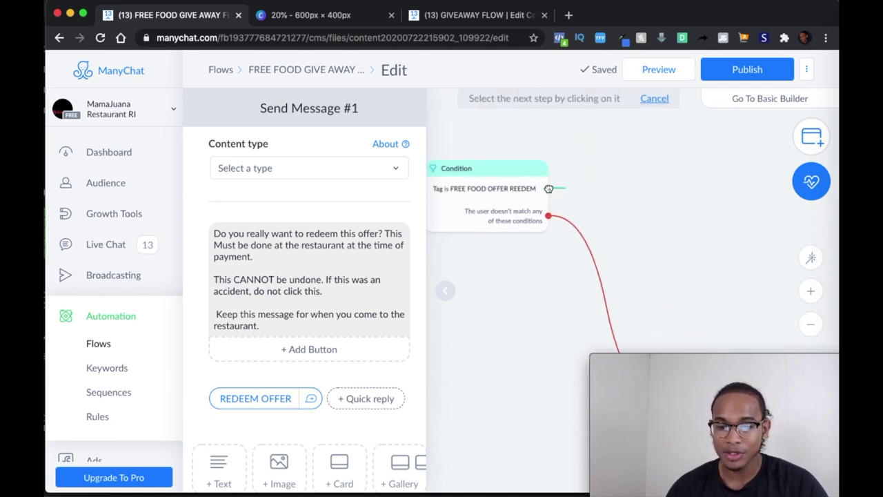
left_click(639, 159)
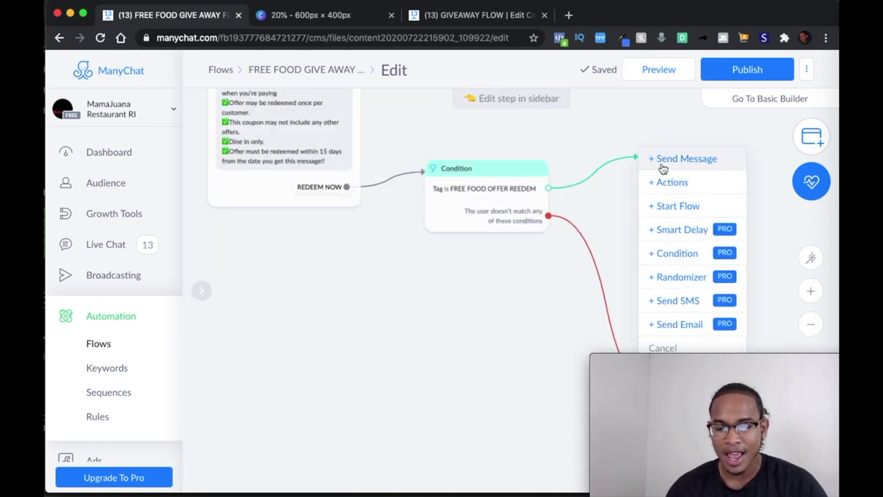
left_click(663, 168)
Step: Start the Send Message #2 text with "Unfortunately it seems like you have already reedemed this offer"
left_click(319, 247)
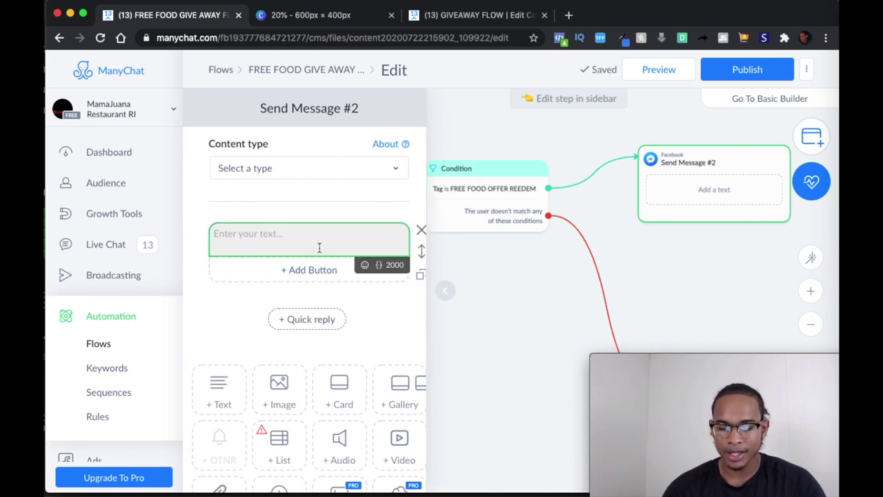
type("uNFOR")
key("BackSpace")
key("BackSpace")
key("BackSpace")
key("BackSpace")
key("BackSpace")
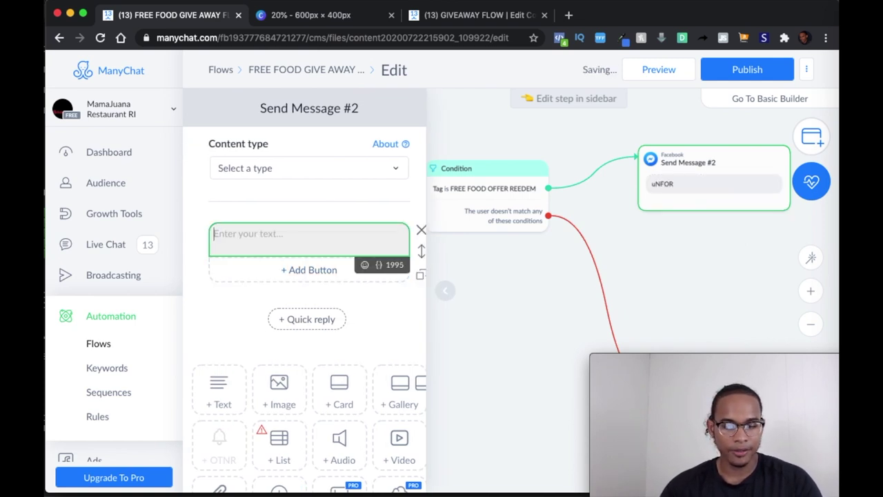
type("Unfortuna")
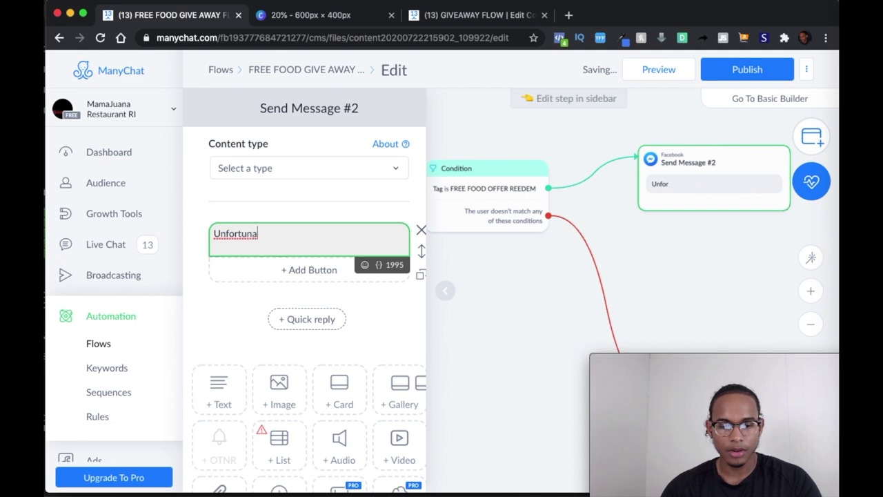
type("tely it seem")
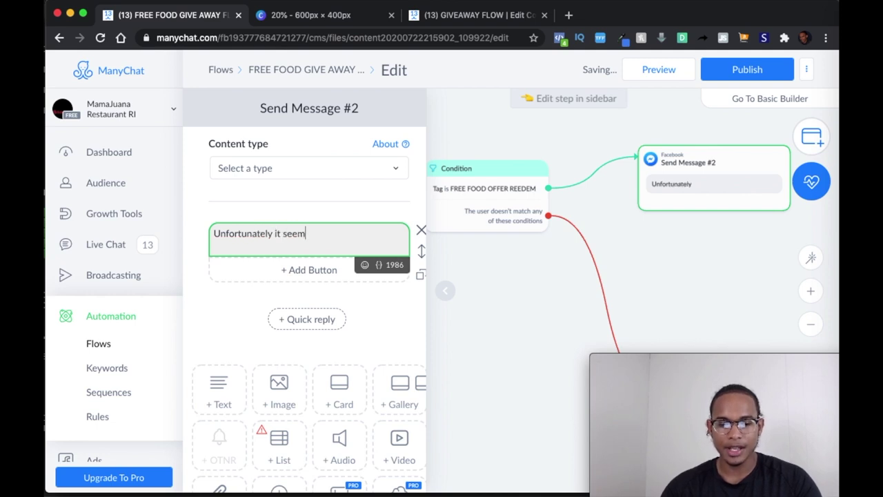
type("s like you have")
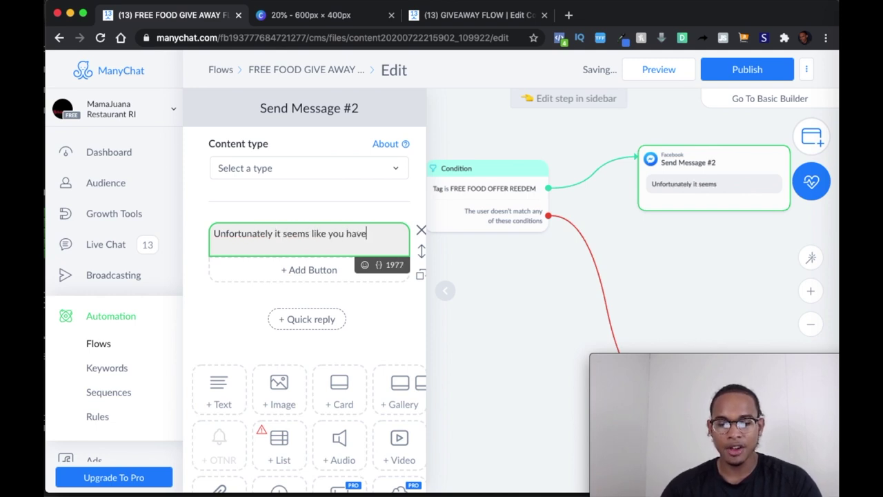
type(" already reedem")
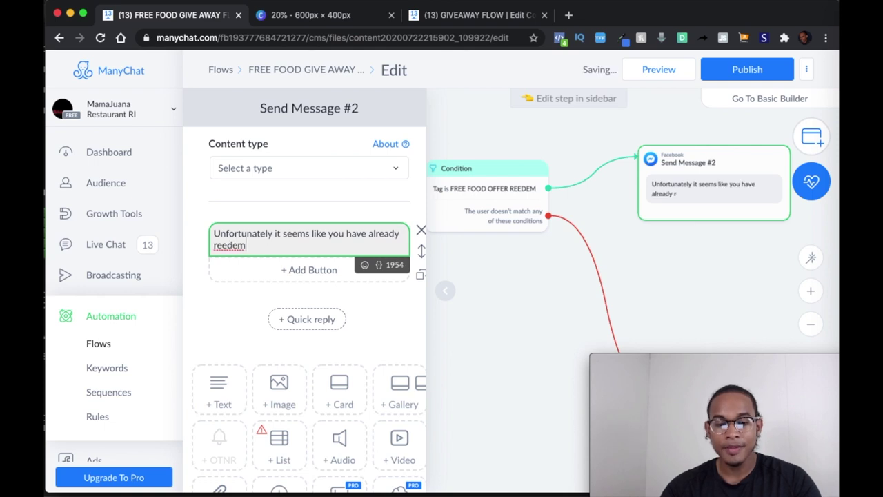
type("ed this offf")
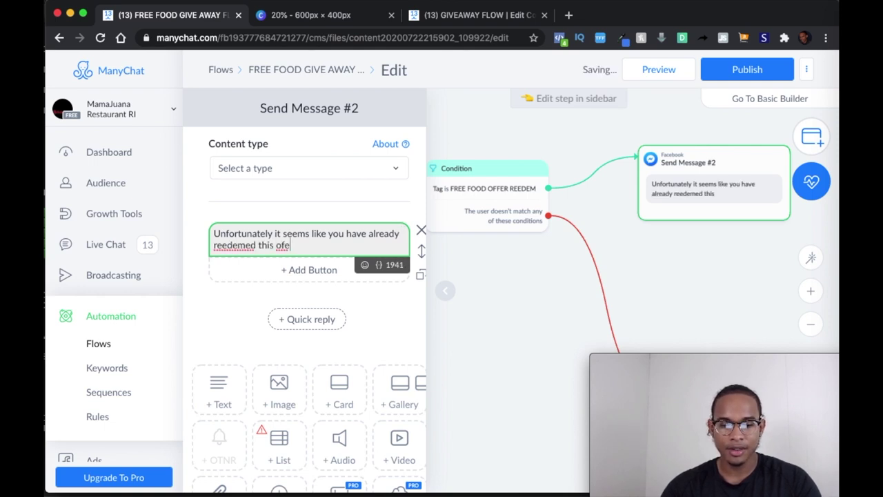
key("BackSpace")
type("er be")
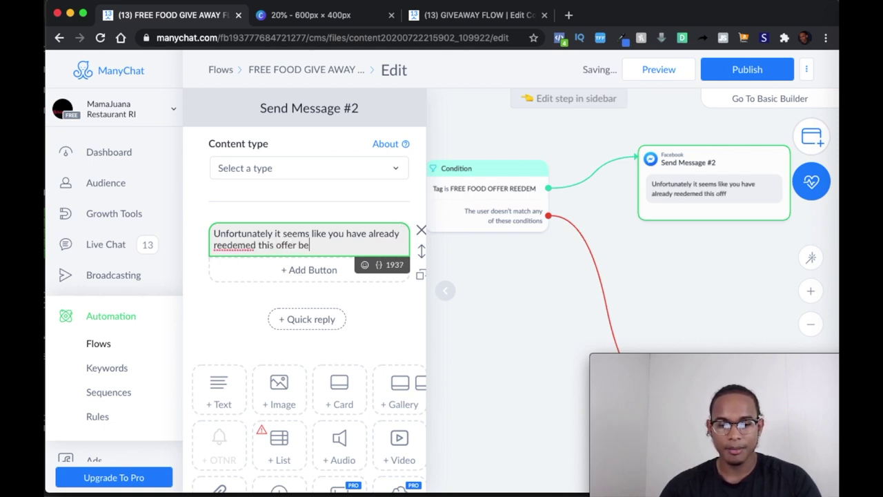
Step: Complete the message's first sentence with "already or the time has passed."
type("fore")
key("BackSpace")
key("BackSpace")
key("BackSpace")
key("BackSpace")
type("alr")
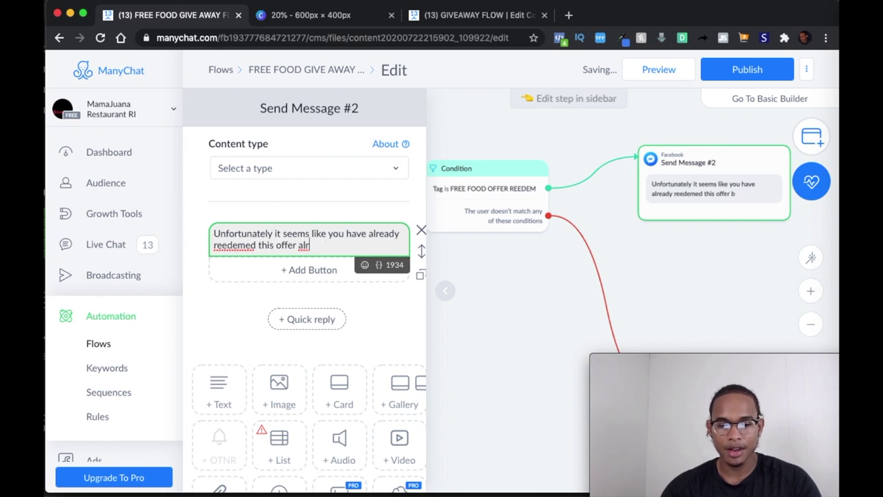
type("eady or the time")
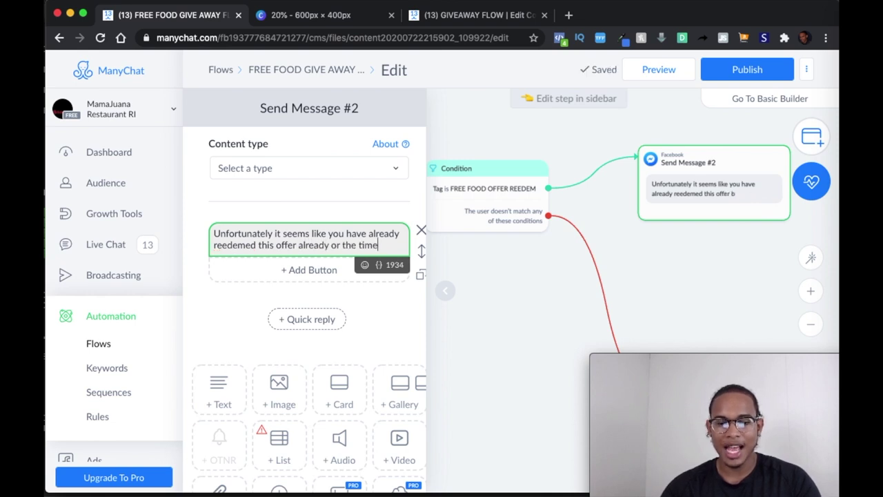
type(" has passed. ")
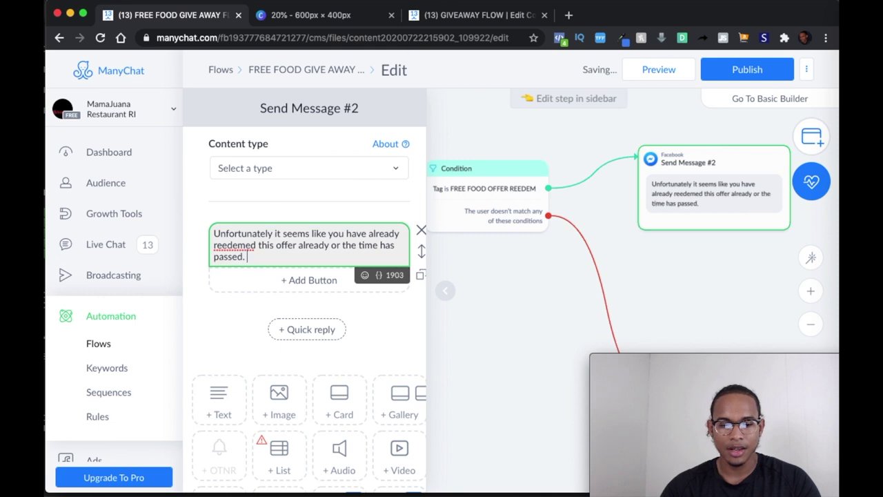
Step: Add the closing sentence "Please stay tuned for our future giveaways." to the Send Message #2 text
type("Please stay ")
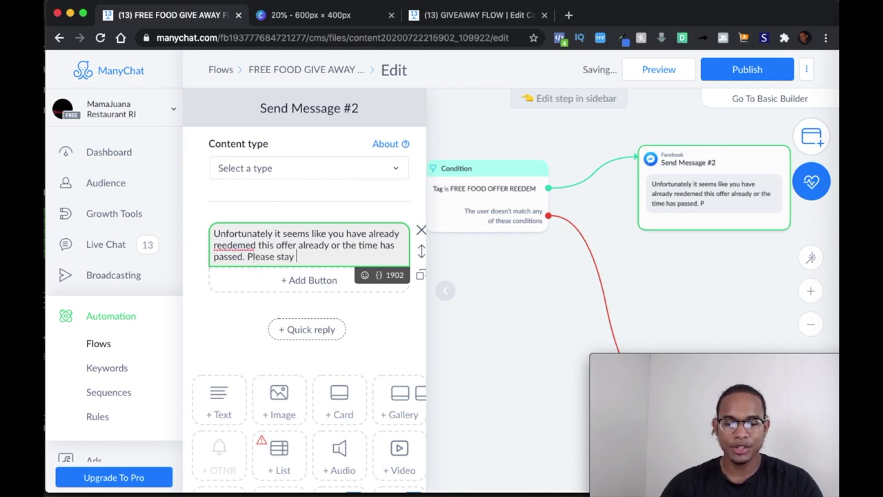
type("tunned")
key("BackSpace")
key("BackSpace")
key("BackSpace")
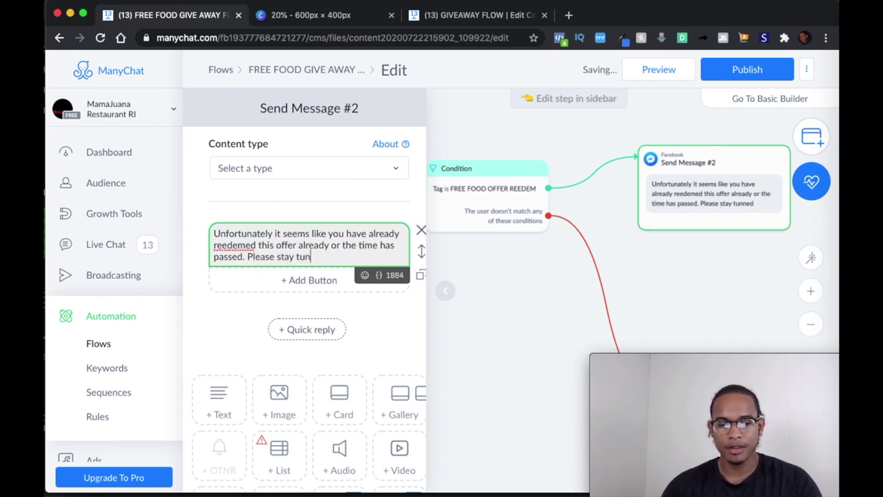
type("ed for our u")
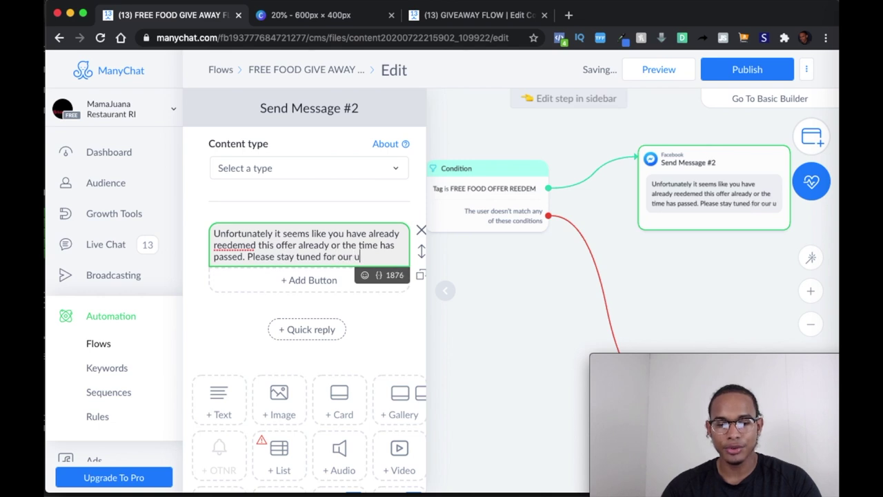
key("BackSpace")
type("futur")
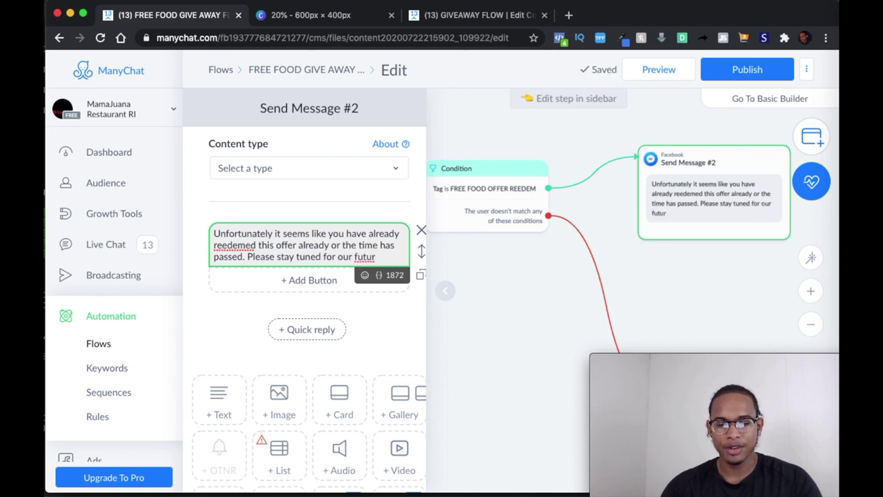
type("e offers")
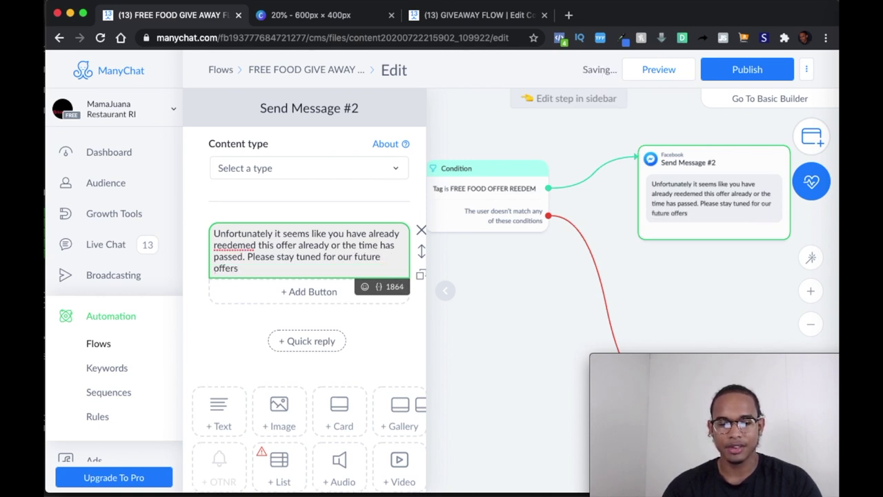
key("BackSpace")
key("BackSpace")
key("BackSpace")
key("BackSpace")
key("BackSpace")
key("BackSpace")
type("give")
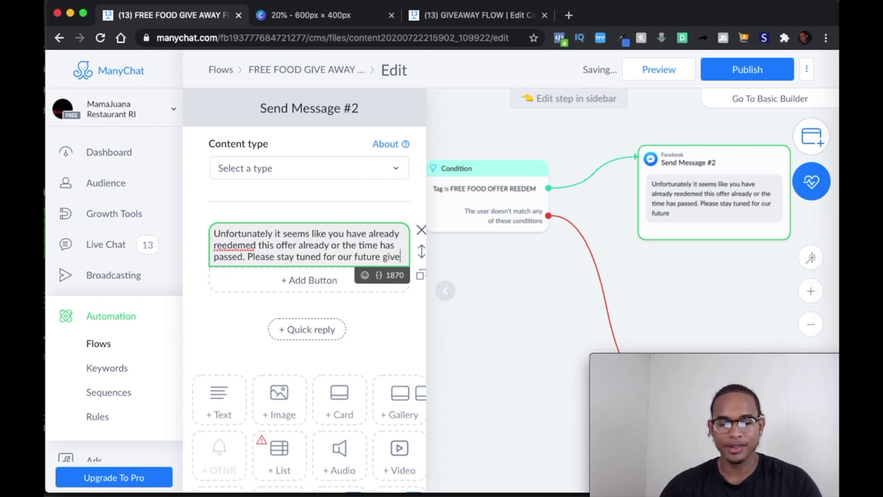
type("aways.")
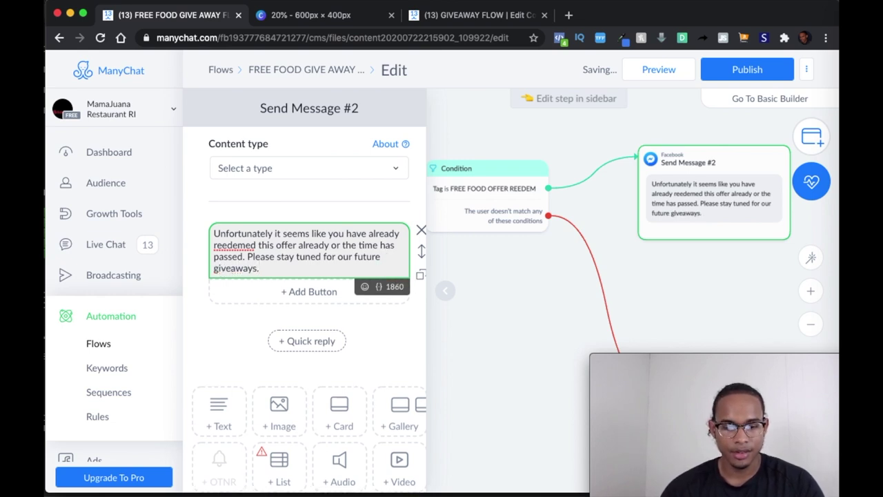
Step: Correct the misspelled word in the Send Message #2 text to "redeemed" and finish editing the block
left_click(222, 245)
key("BackSpace")
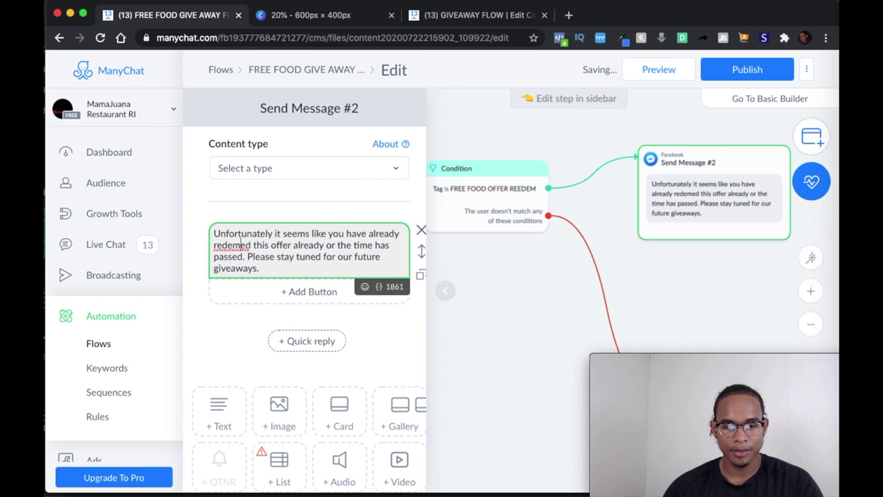
type("e")
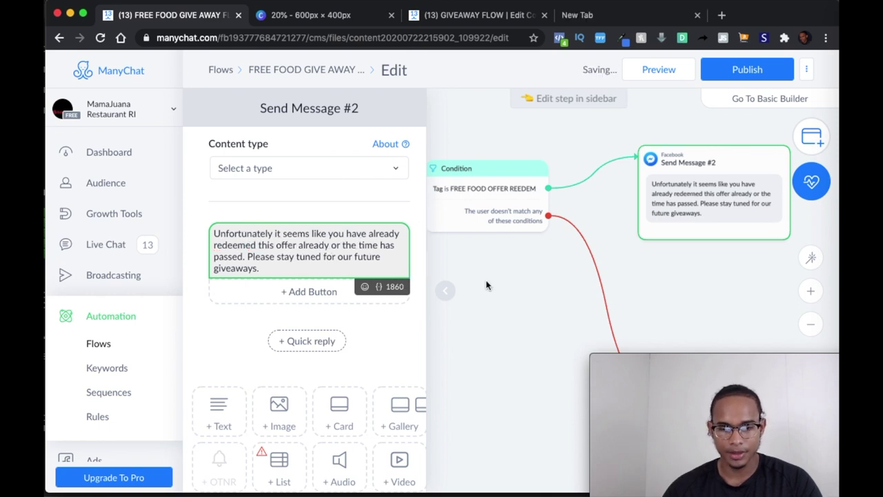
left_click(486, 285)
Step: Review both Condition branches, from the already-redeemed message to the redeem confirmation message and its tag action
scroll(372, 243, "down", 3)
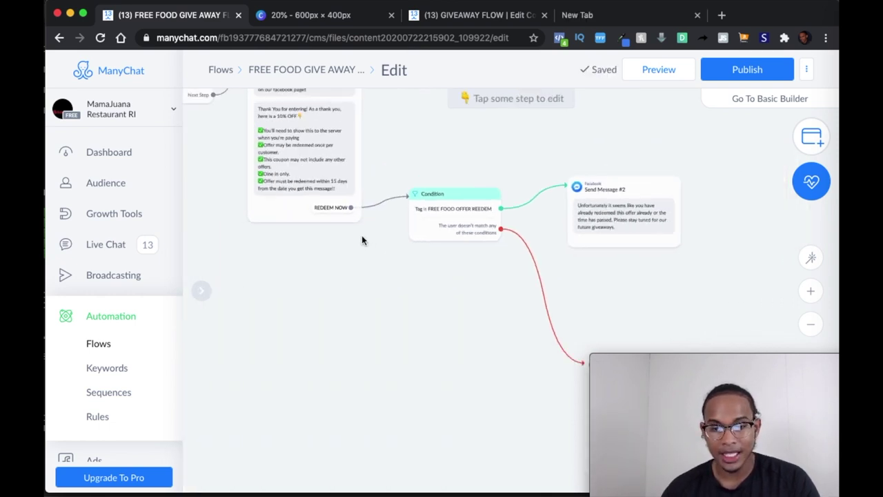
left_click(406, 255)
left_click_drag(406, 255, 308, 192)
left_click_drag(573, 241, 457, 124)
mouse_move(582, 290)
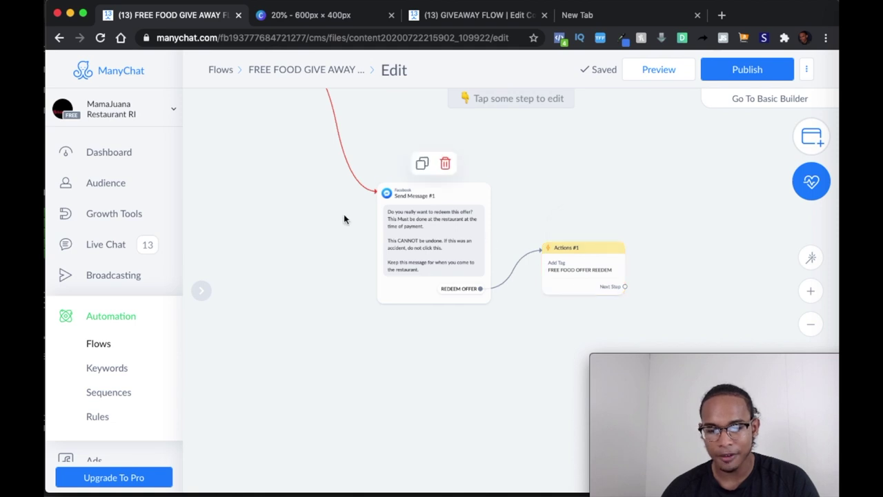
left_click_drag(345, 217, 583, 375)
left_click_drag(535, 261, 318, 207)
mouse_move(488, 165)
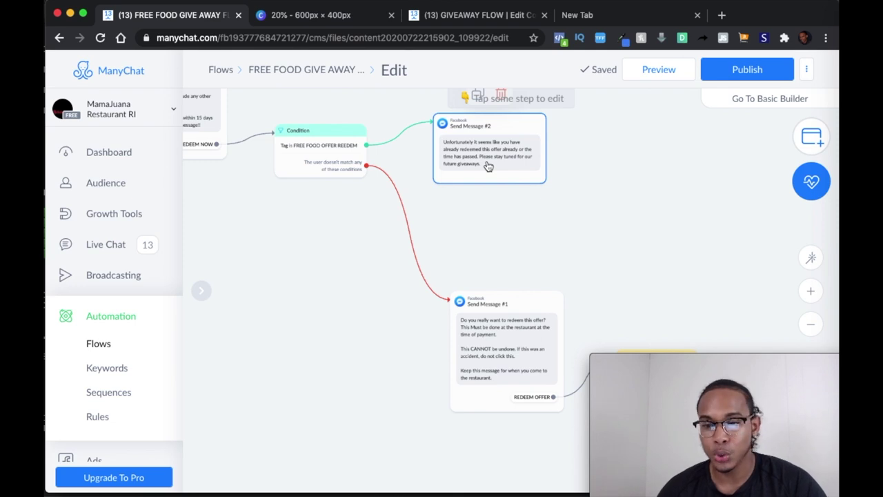
Step: Add a new Send Message block beside the FREE FOOD OFFER REEDEM tag's Actions block and connect that block's next step to it
scroll(755, 184, "right", 8)
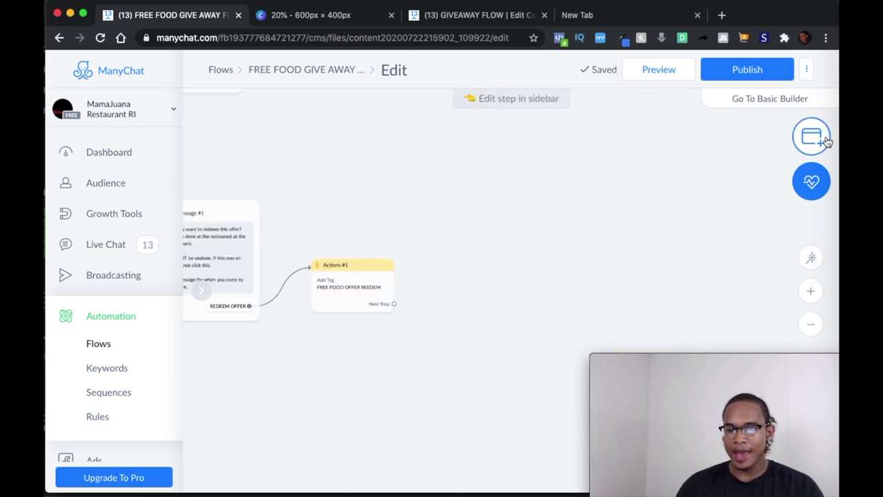
left_click(812, 138)
left_click(577, 247)
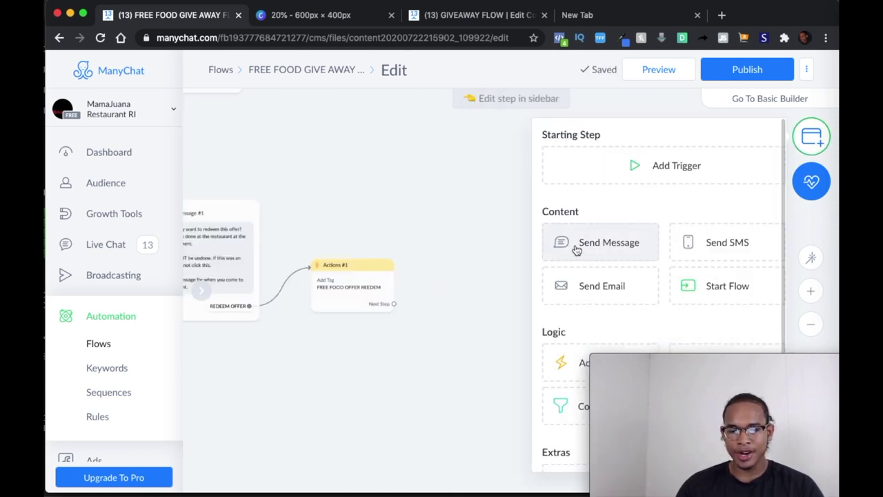
left_click_drag(548, 304, 445, 290)
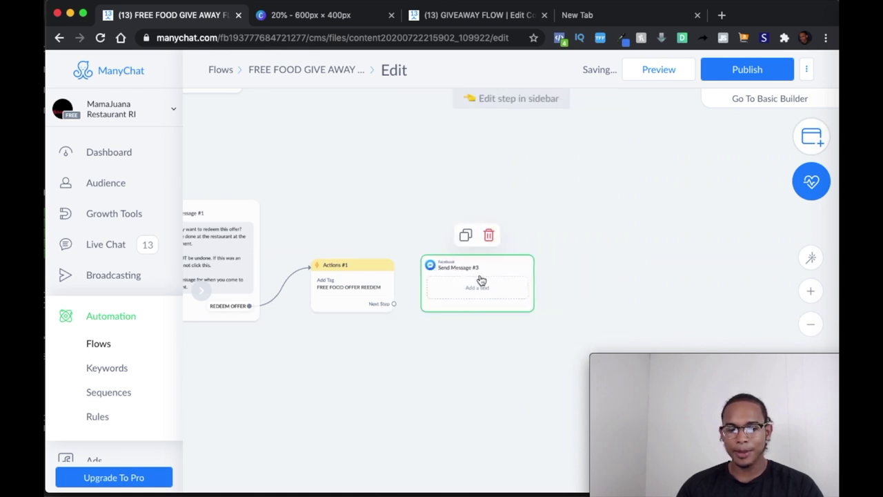
left_click(394, 303)
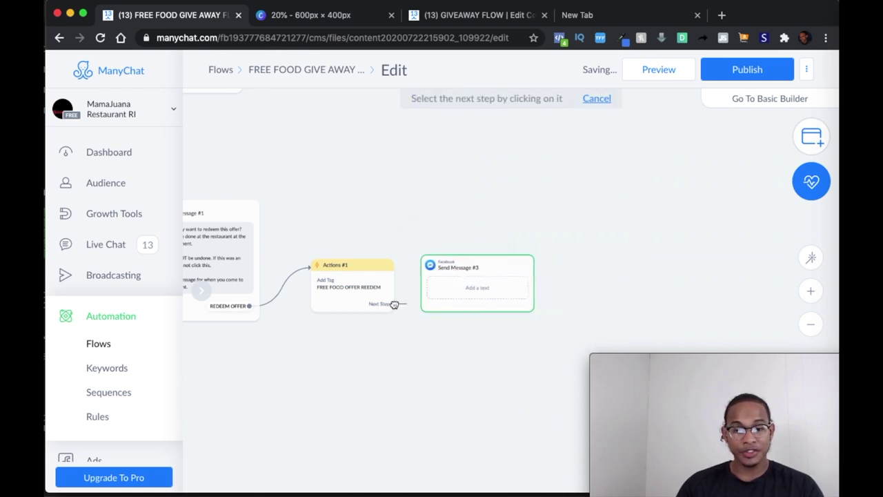
left_click(466, 296)
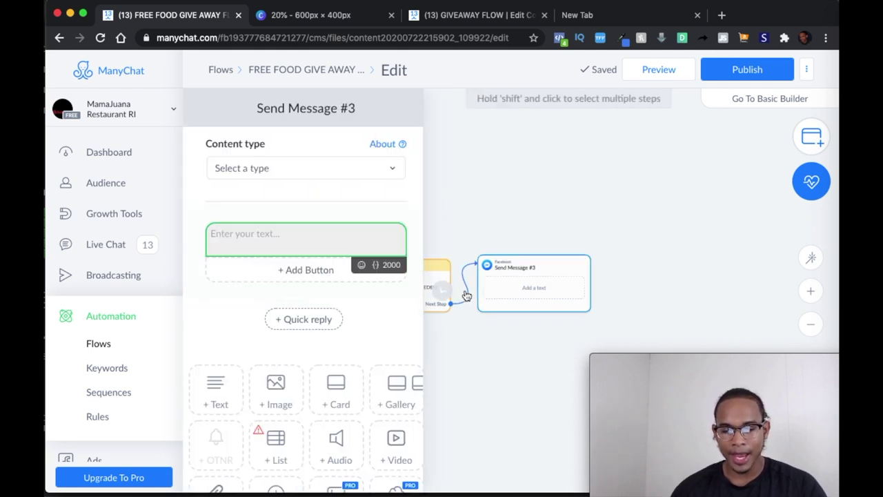
Step: Replace the empty text block in Send Message #3 with a User Input block
scroll(338, 292, "down", 2)
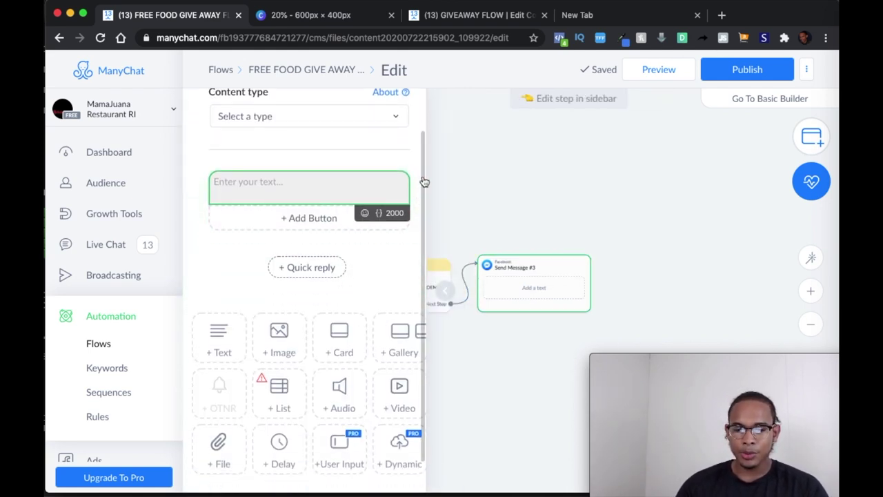
left_click(421, 179)
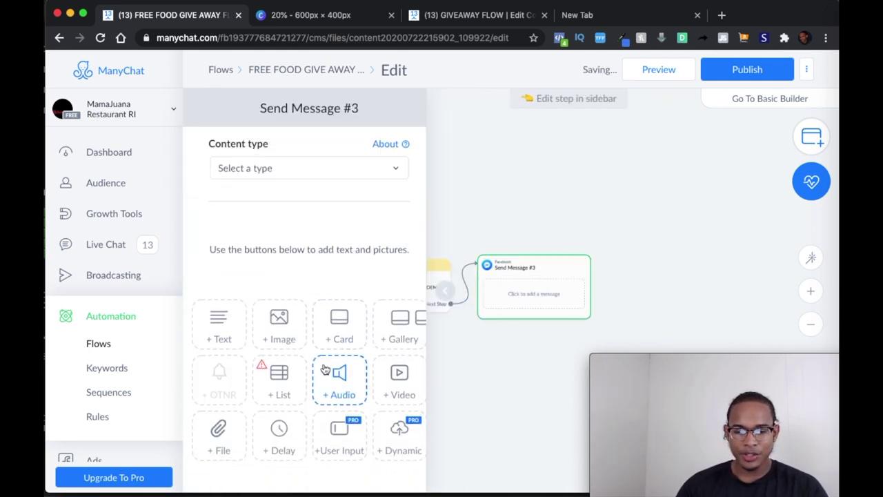
left_click(331, 438)
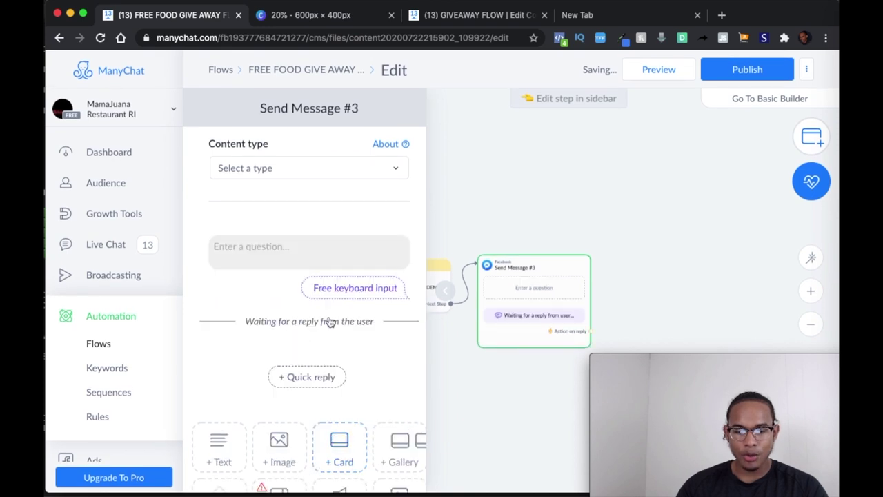
Step: Enter the question "How much was your check?" with the whole-number rounding instructions, the waitress/waiter-only notice and the warning "It won't be applied" for self-service
left_click(278, 246)
scroll(282, 334, "down", 3)
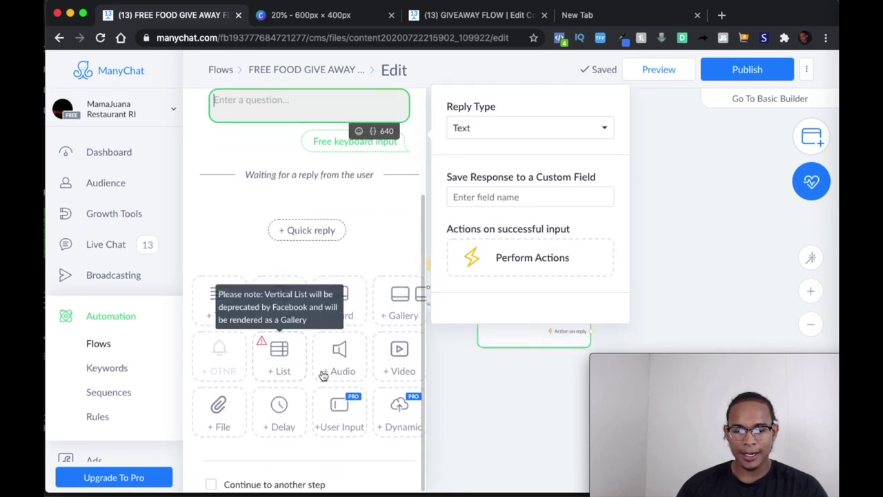
scroll(282, 320, "up", 3)
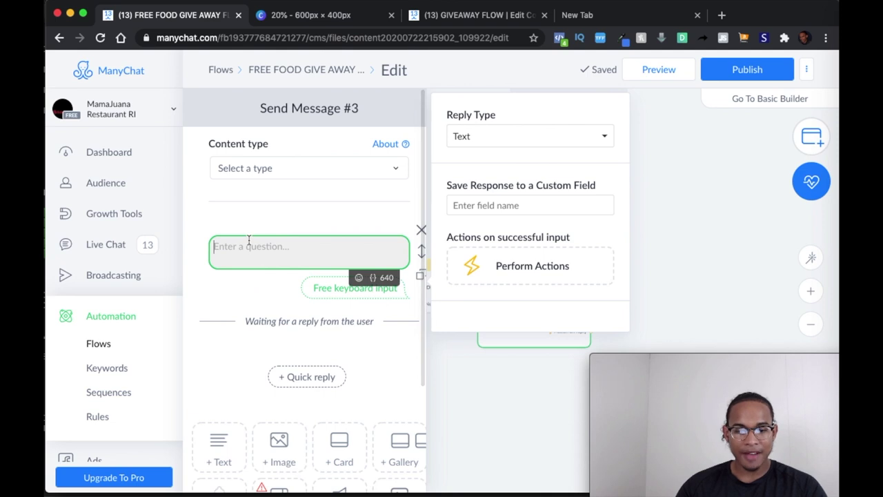
type("How much was your check?  Please enter a whole number only, no decimals. Round to the nearest dollar.    ONLY THE WAITRESS/WAITER CAN PERFORM THIS ACTION!   If you do it on your own, It won't be applied.")
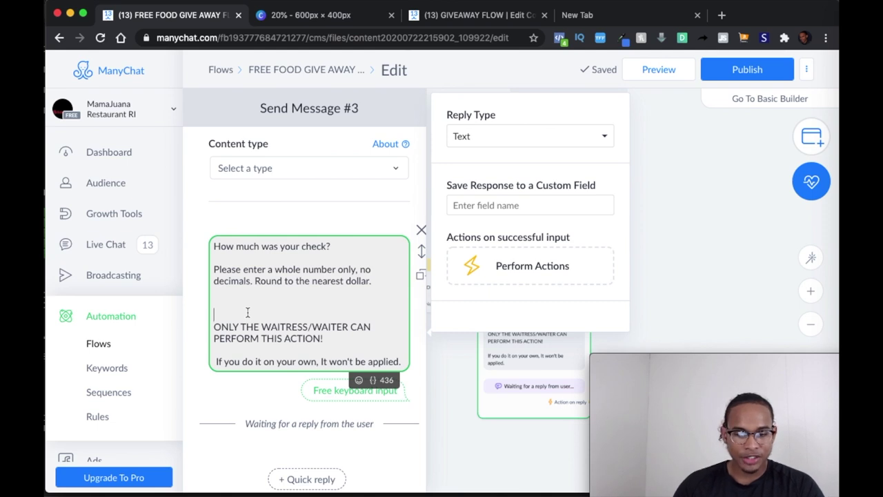
key("BackSpace")
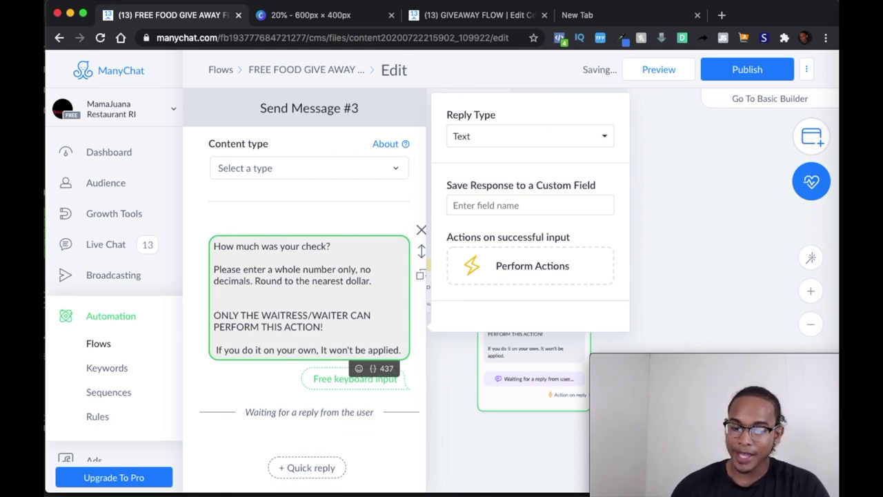
Step: Set the check question's reply type to Number and save its response to the BILL TOTAL custom field
key("BackSpace")
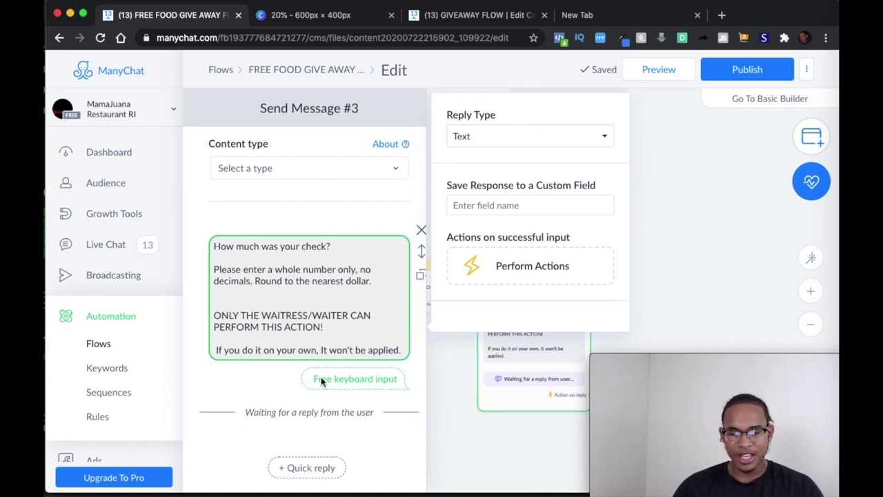
scroll(321, 376, "down", 1)
left_click(515, 115)
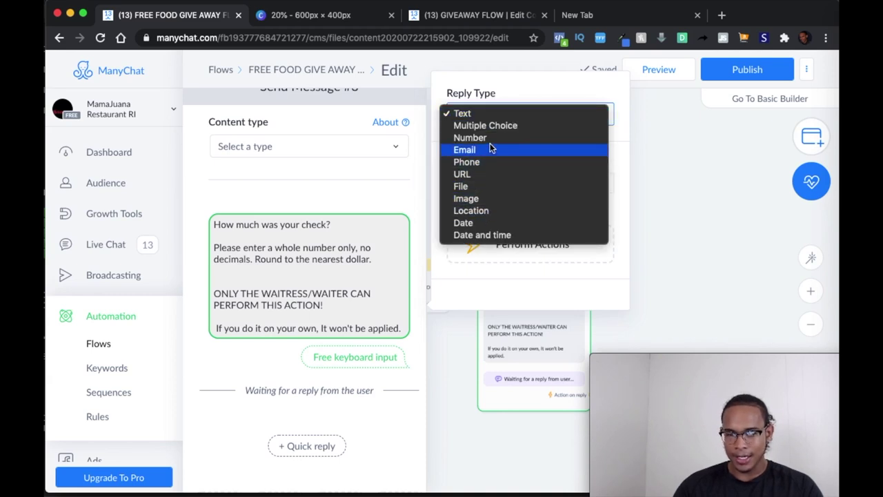
left_click(489, 139)
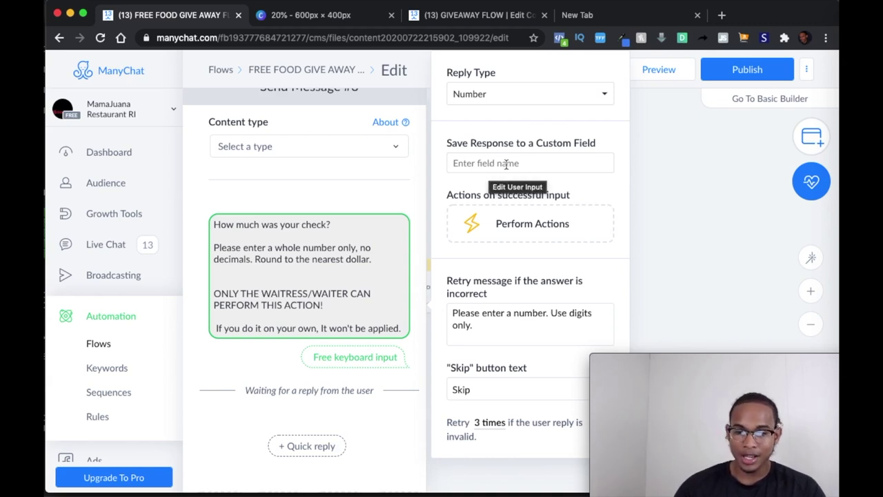
left_click(506, 164)
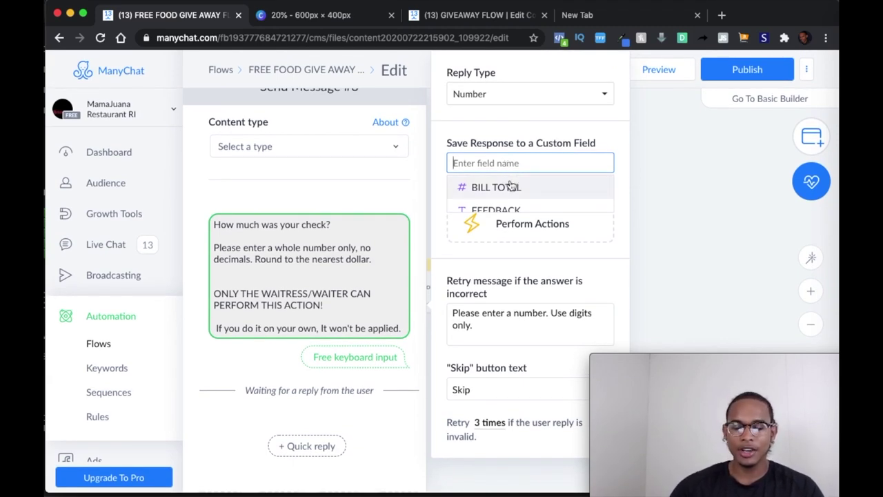
type("BlL")
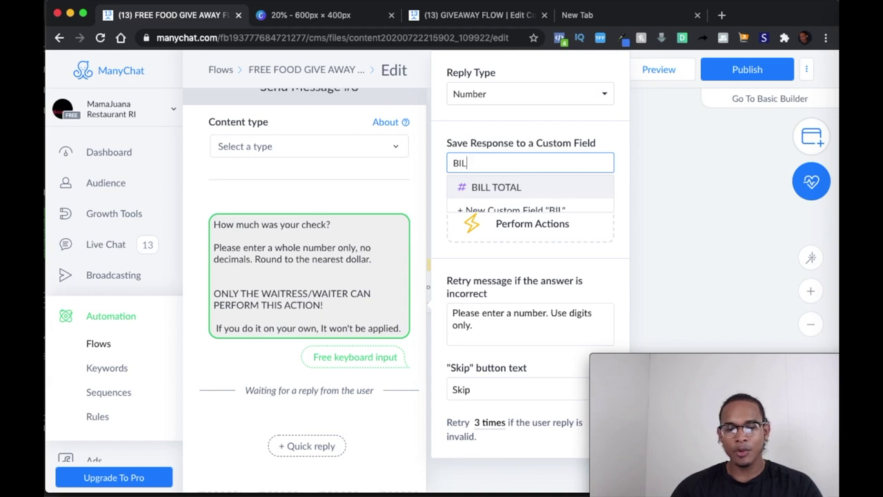
type("L TOTAL")
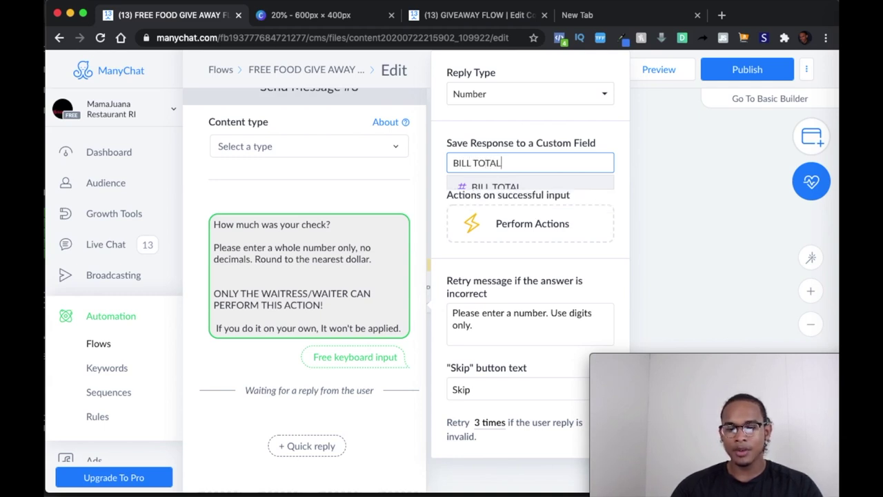
left_click(489, 186)
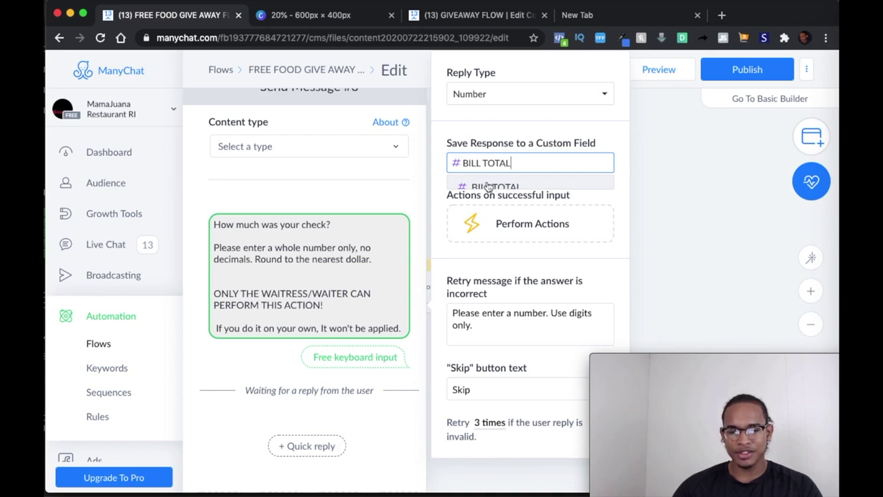
Step: Add a Perform Actions step for successful input on the check question
scroll(351, 193, "down", 3)
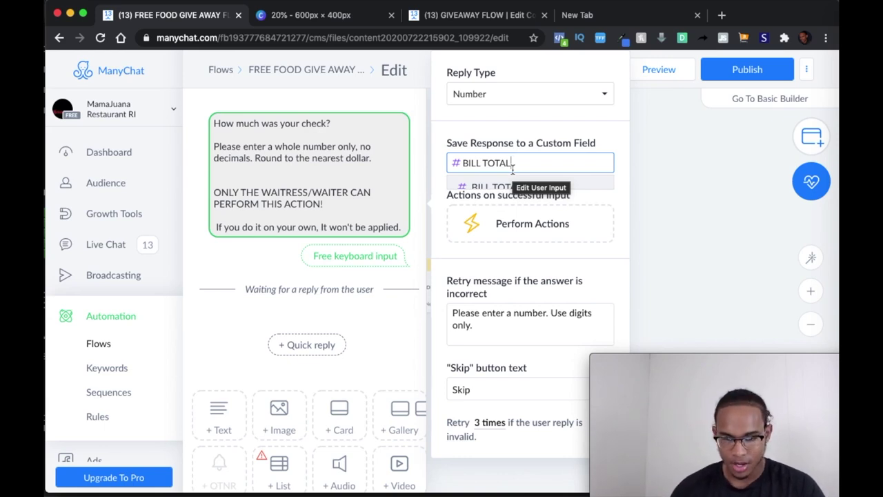
scroll(494, 334, "down", 1)
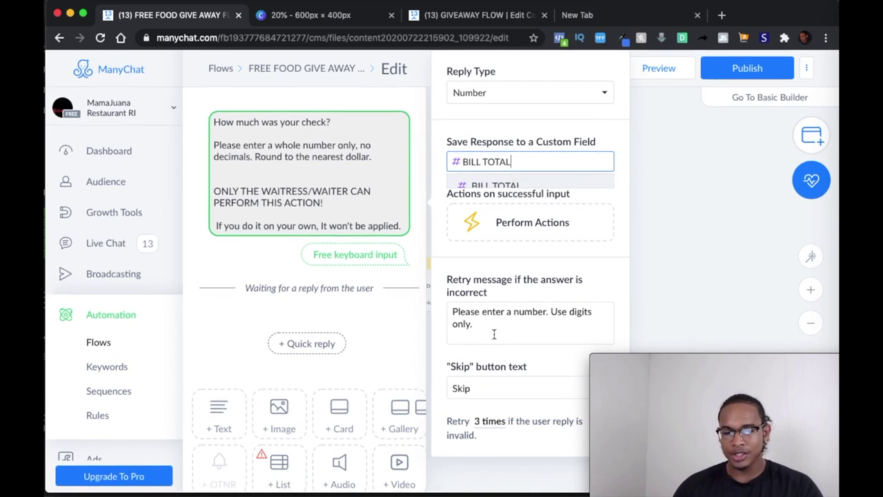
left_click(538, 231)
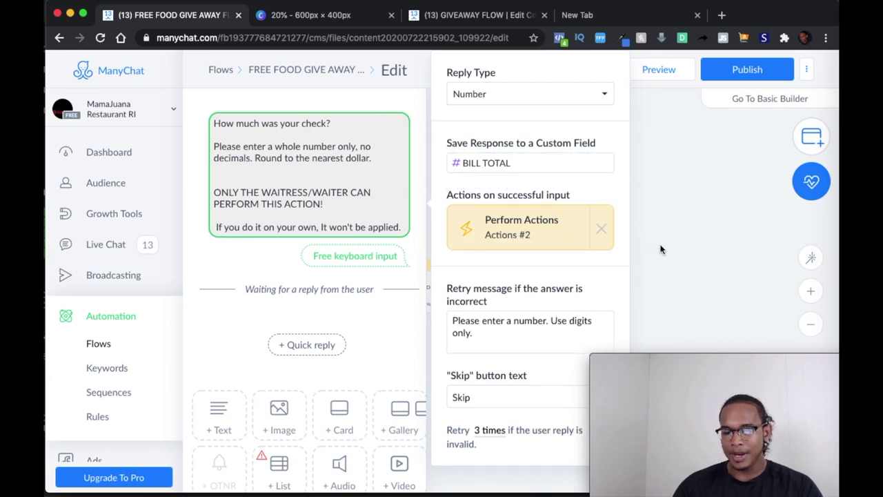
Step: Look through the action types available for the new Actions #2 block
left_click(701, 251)
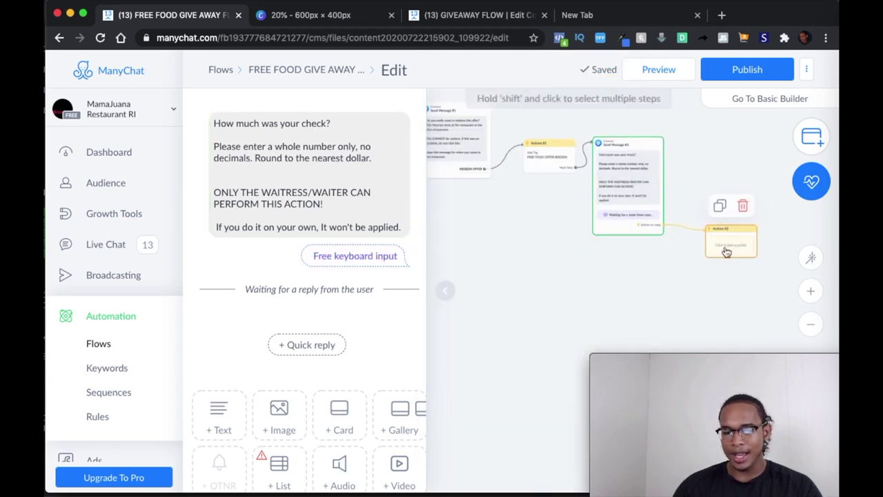
left_click(726, 252)
left_click(280, 169)
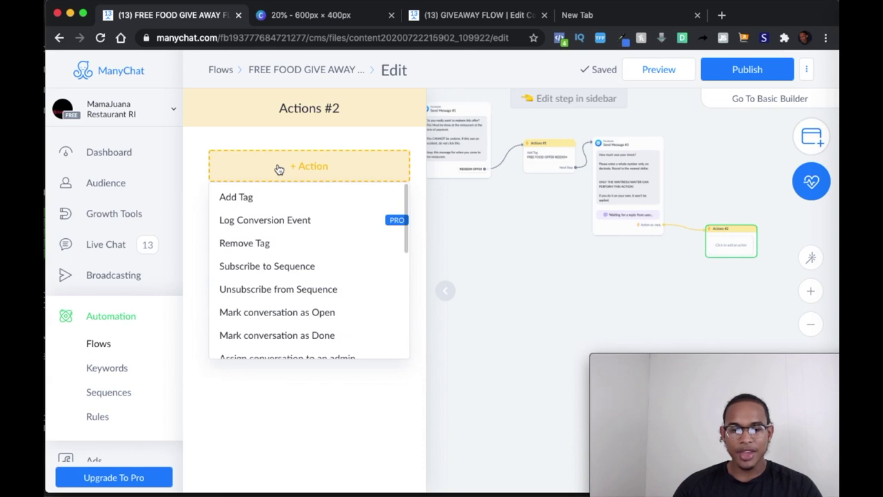
scroll(297, 303, "down", 5)
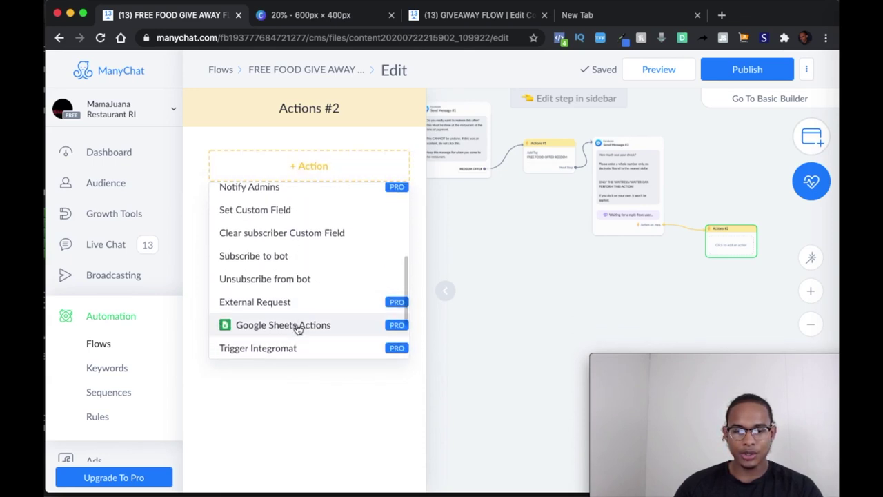
scroll(296, 329, "up", 2)
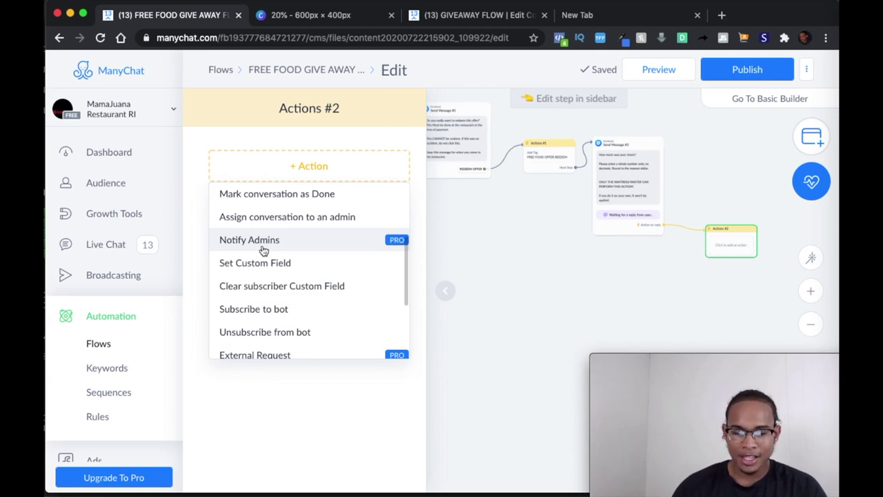
scroll(263, 250, "down", 3)
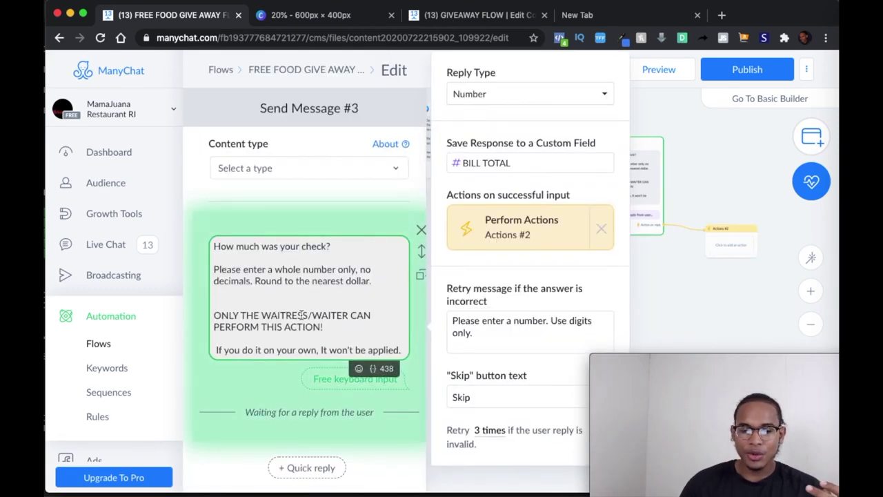
Step: Add a text block after the check question in Send Message #3 reading "Thank you for coming! Stay tuned for more VIP Offers"
scroll(301, 314, "down", 3)
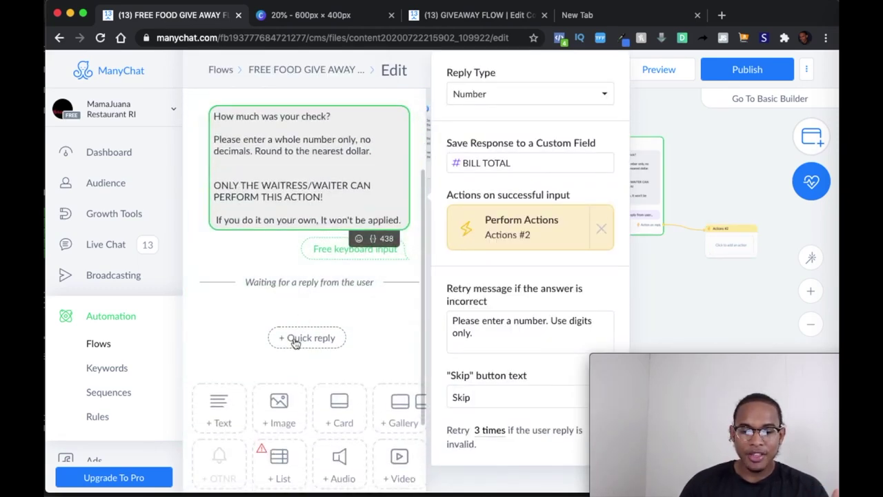
left_click(223, 402)
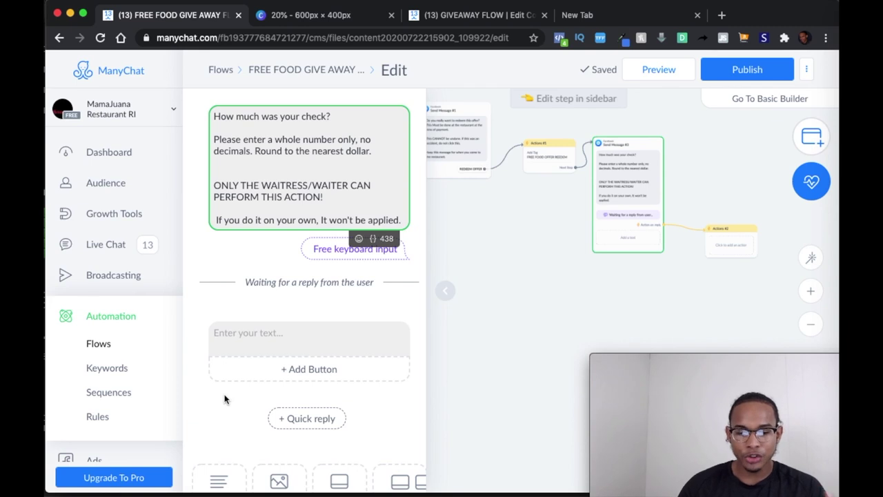
left_click(292, 334)
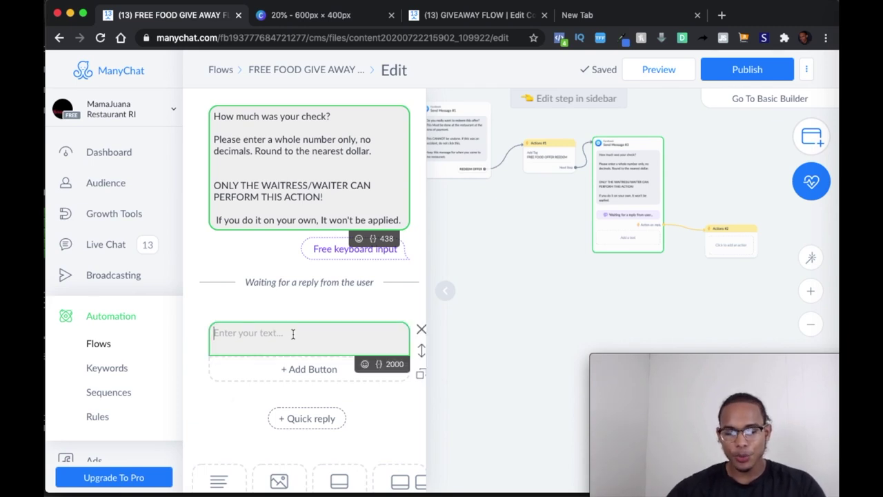
type("Thna")
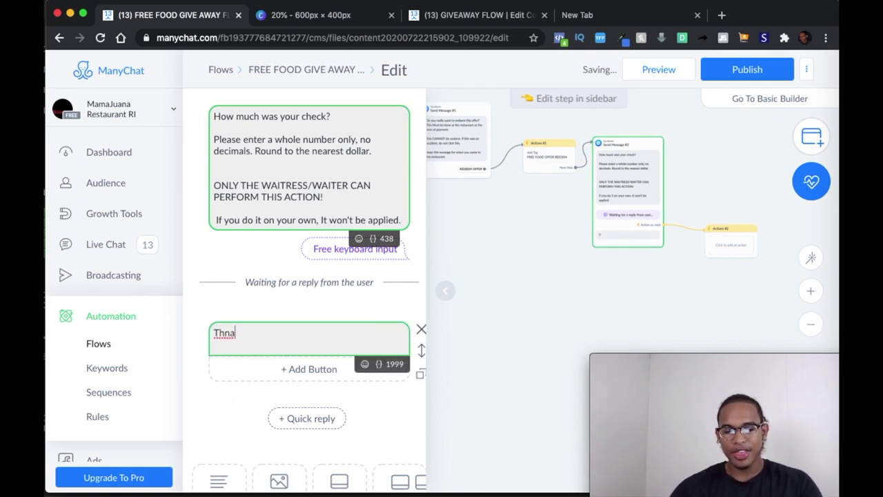
key("BackSpace")
key("BackSpace")
type("ank you for com")
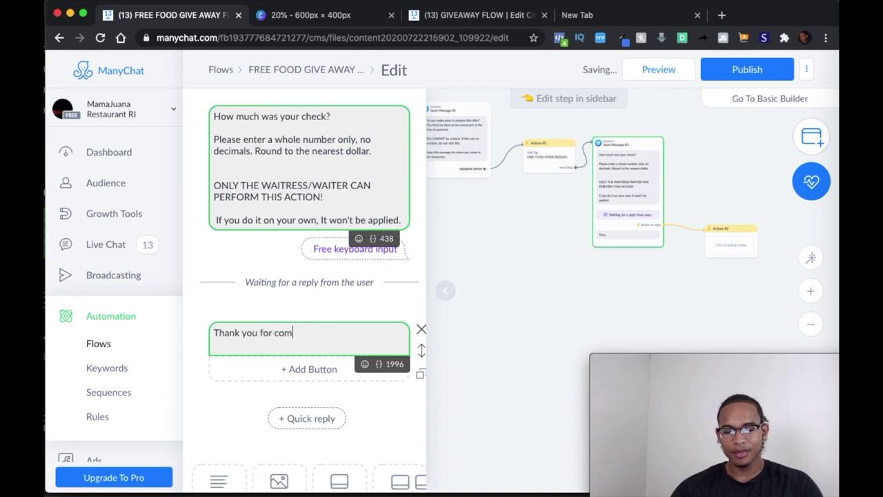
type("ing! Stay tun")
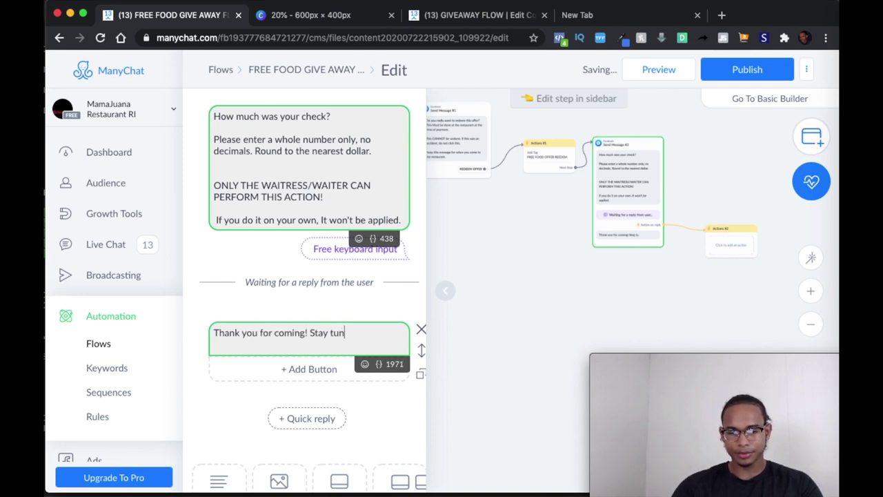
type("ned")
key("BackSpace")
key("BackSpace")
key("BackSpace")
key("BackSpace")
key("BackSpace")
key("BackSpace")
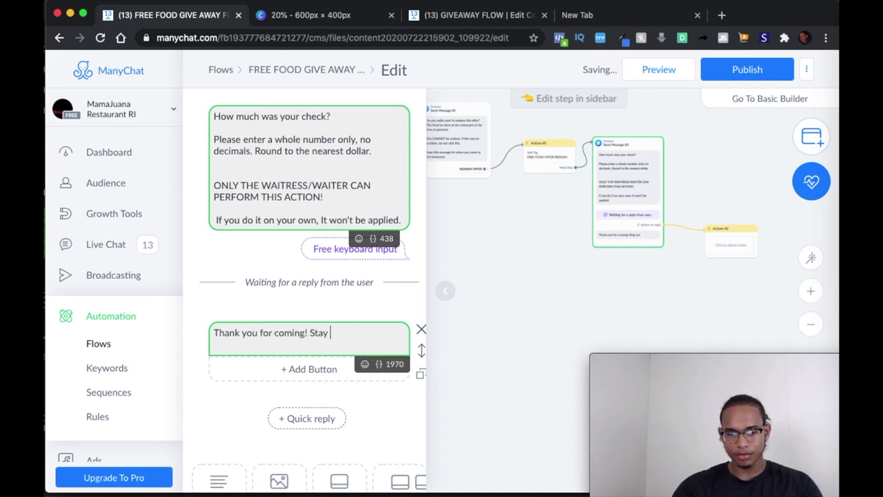
key("BackSpace")
key("BackSpace")
key("BackSpace")
key("BackSpace")
key("BackSpace")
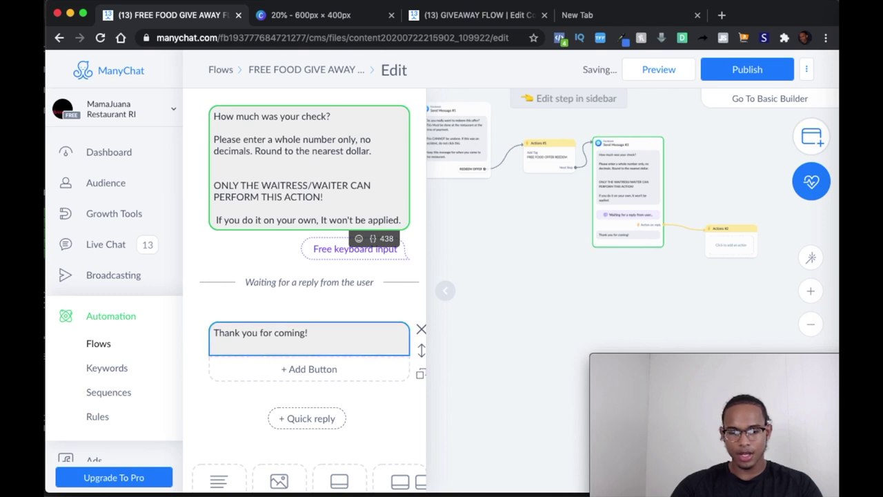
left_click(328, 340)
type("S")
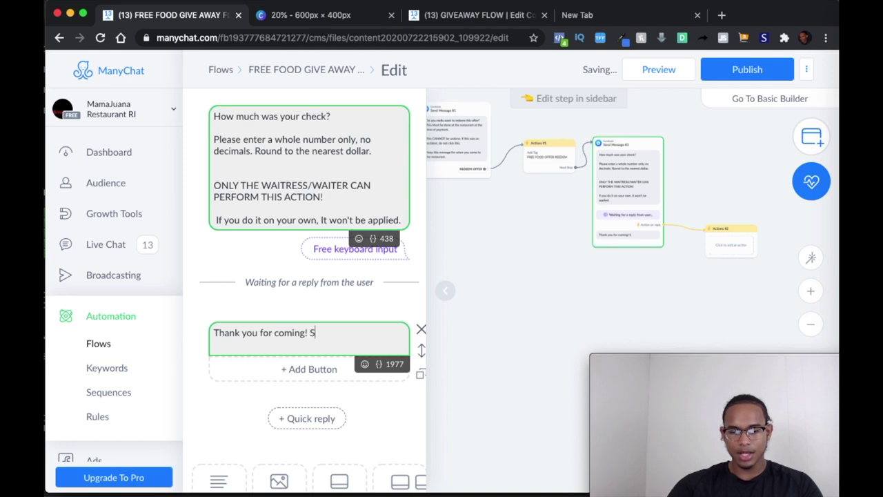
type("tay tuned for")
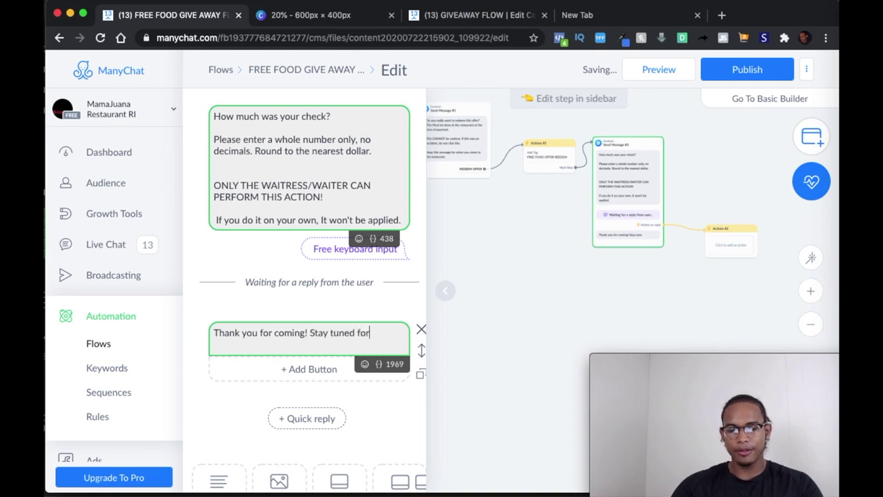
type(" more VIP")
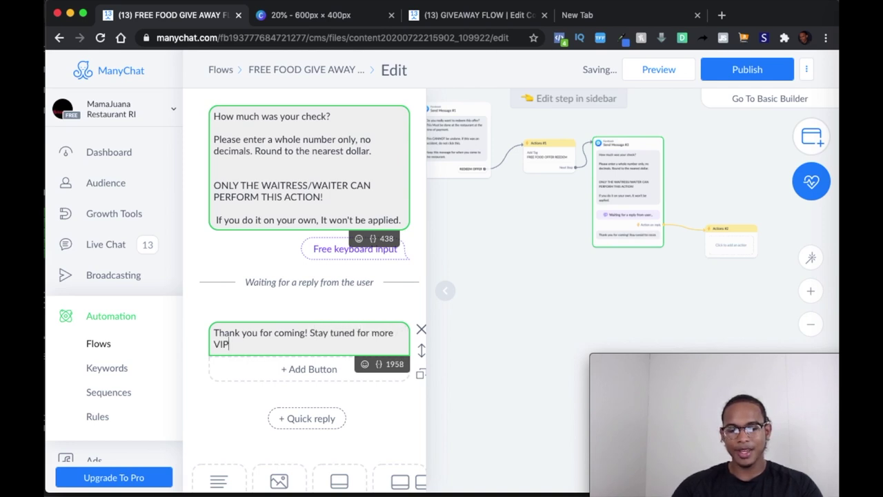
type(" Offers")
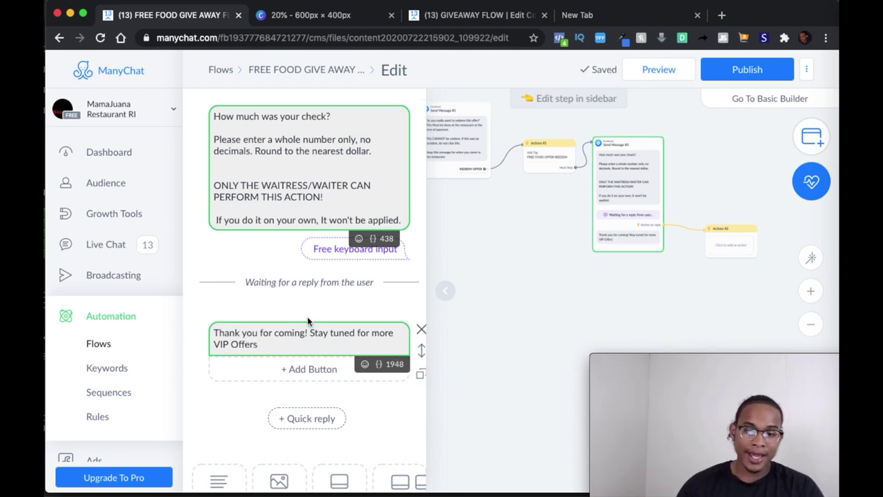
Step: Add a 3-second typing delay to Send Message #3 and move it above the check question
scroll(281, 399, "down", 1)
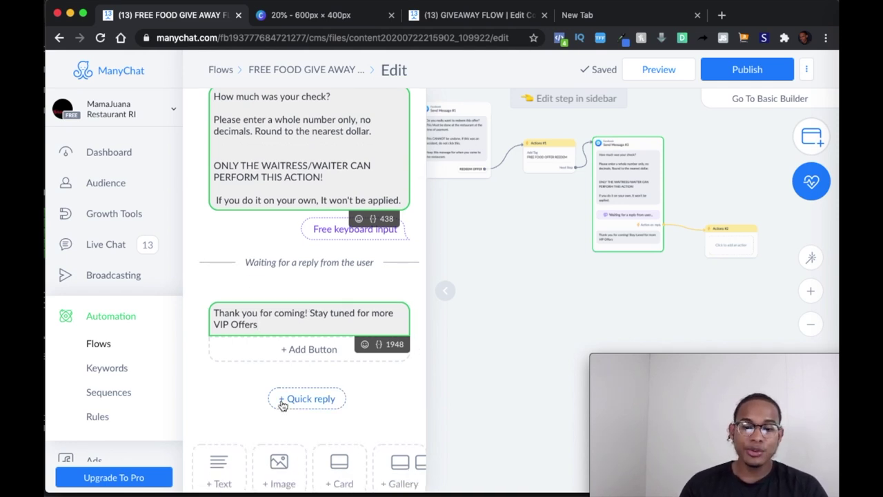
scroll(281, 405, "down", 3)
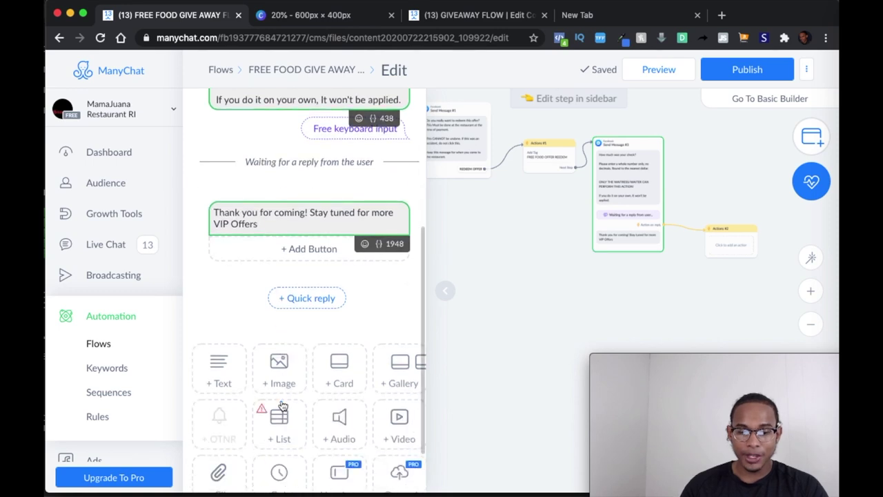
scroll(281, 405, "up", 6)
scroll(281, 405, "down", 8)
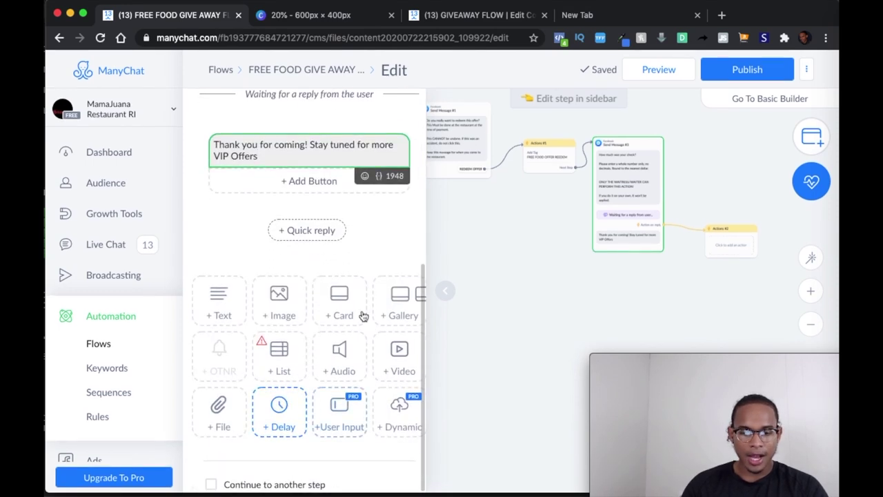
left_click(273, 431)
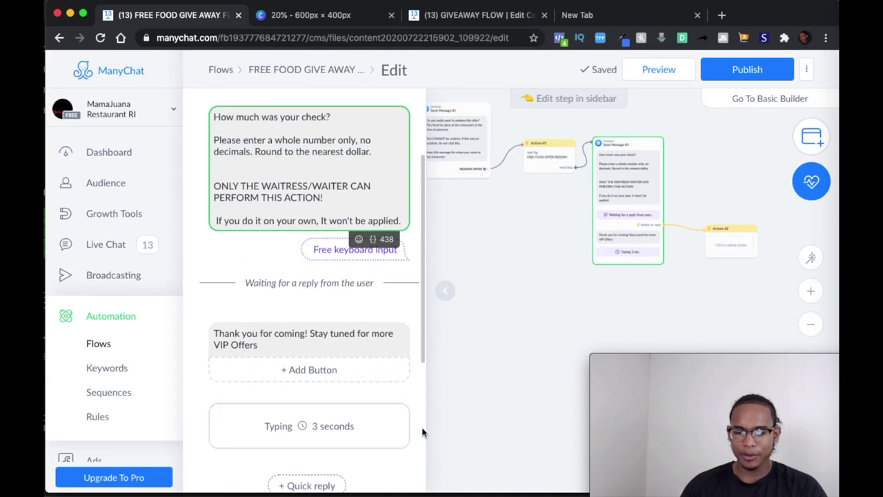
left_click_drag(421, 430, 404, 225)
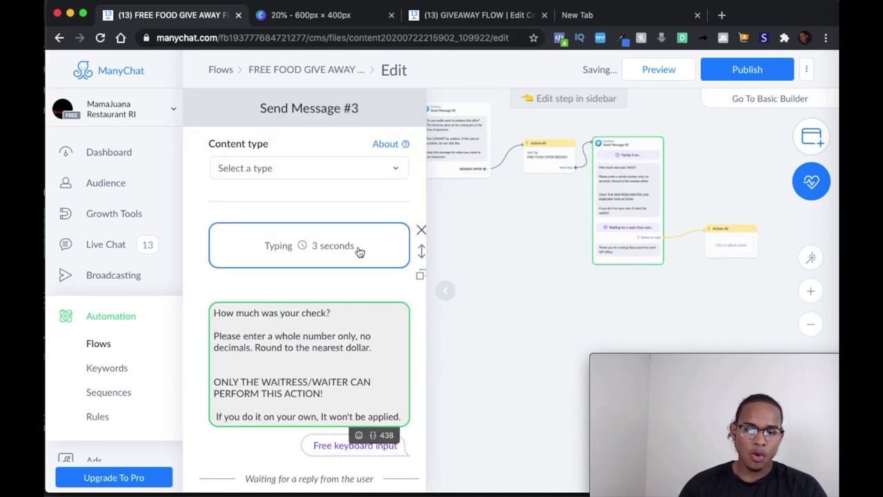
left_click(359, 245)
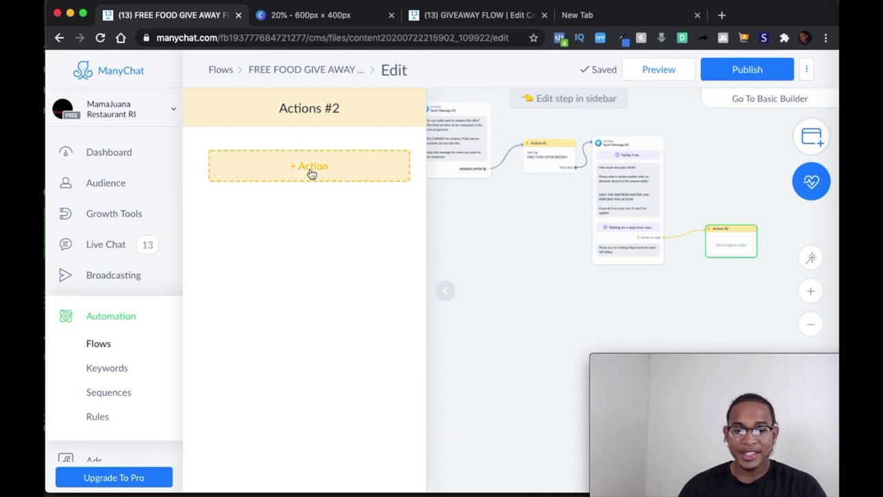
Step: Add an "Unsubscribe from bot" action to the Actions #2 block
left_click(310, 172)
scroll(325, 310, "down", 3)
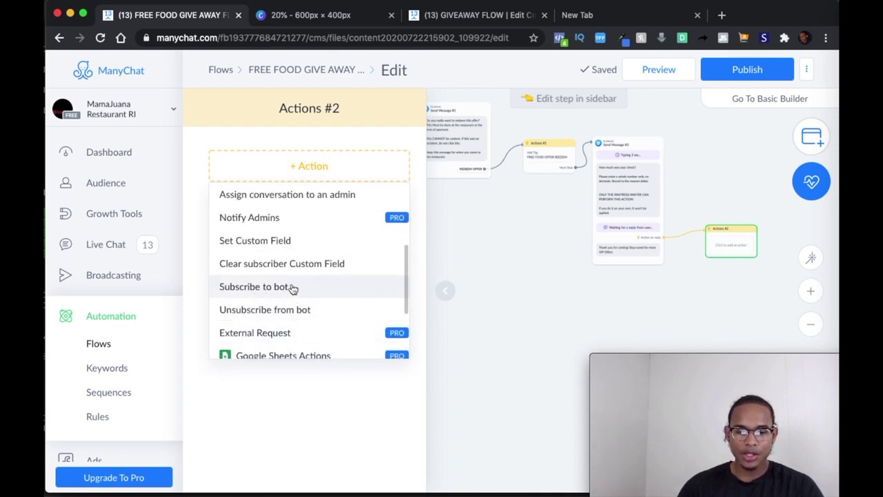
left_click(291, 310)
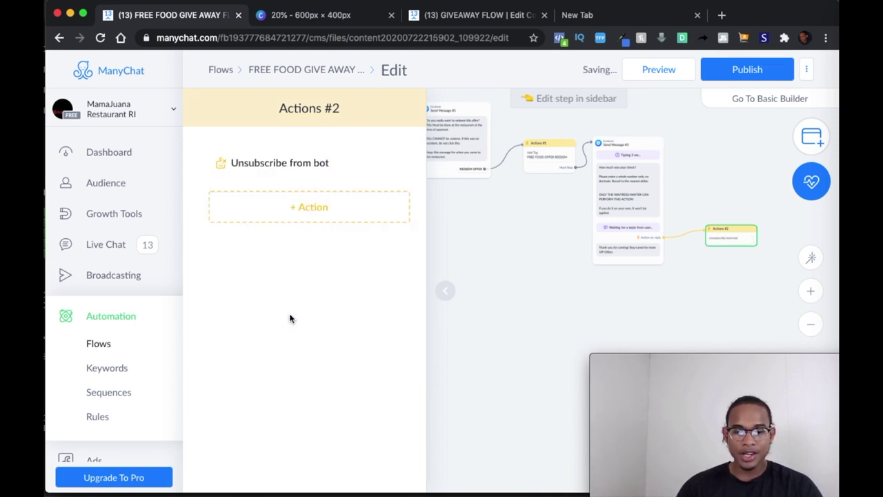
Step: Replace the bot unsubscribe action in the Actions #2 block with Unsubscribe from Sequence for COUPON YOUTUBE
left_click(413, 166)
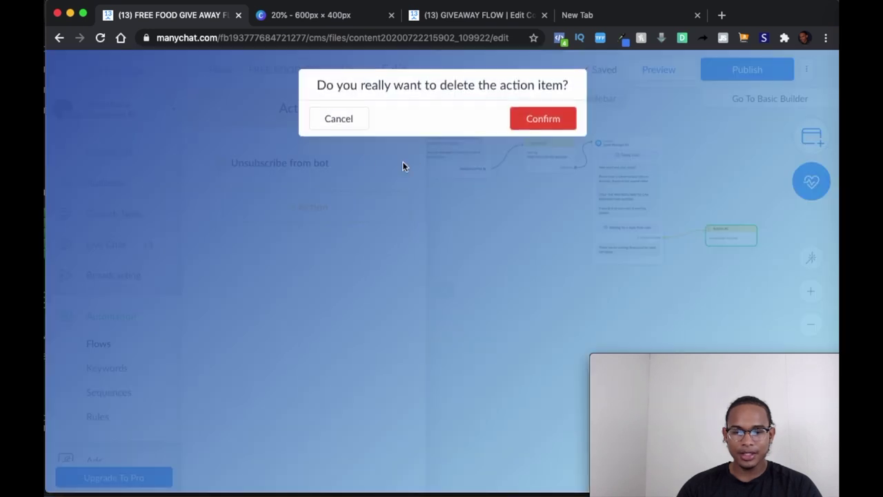
left_click(542, 119)
left_click(295, 173)
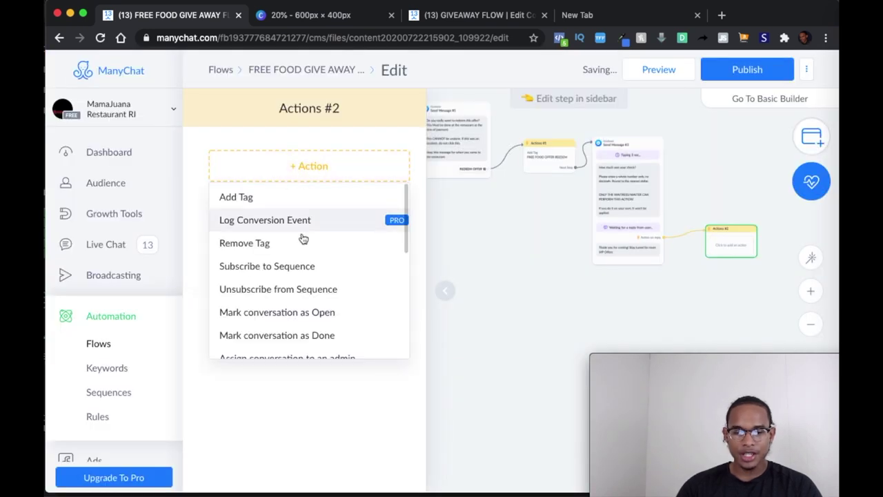
left_click(303, 297)
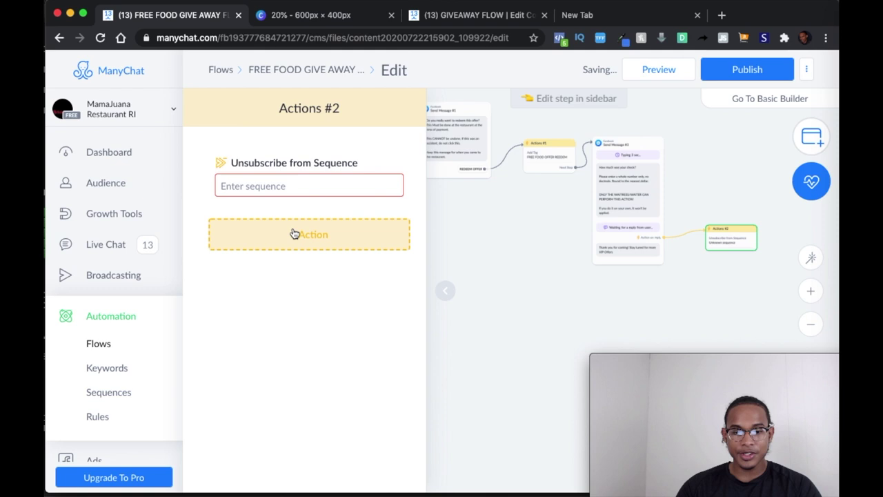
left_click(276, 188)
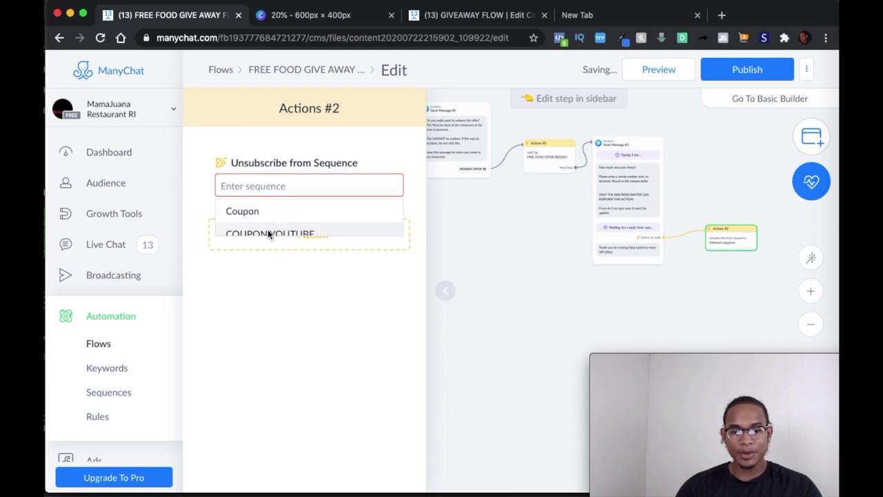
left_click(293, 233)
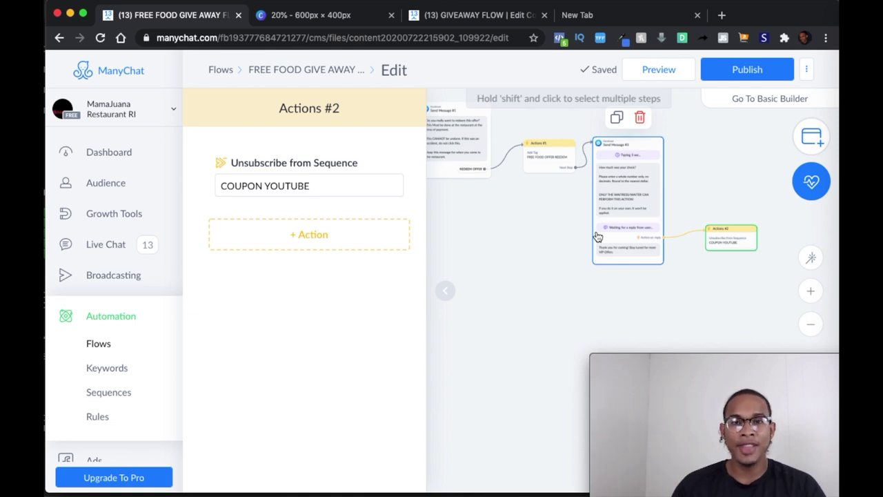
Step: Review the flow from its end back to the starting step and the first Actions block
left_click(483, 214)
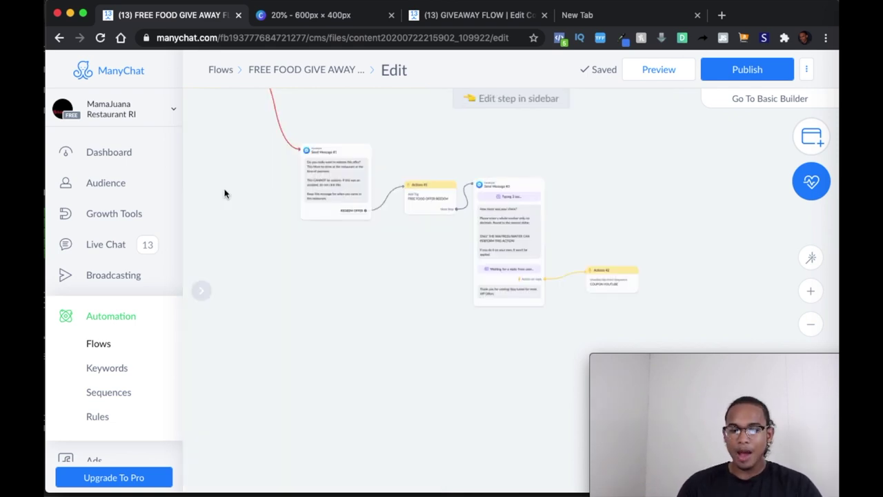
left_click_drag(258, 192, 466, 378)
left_click_drag(331, 286, 449, 382)
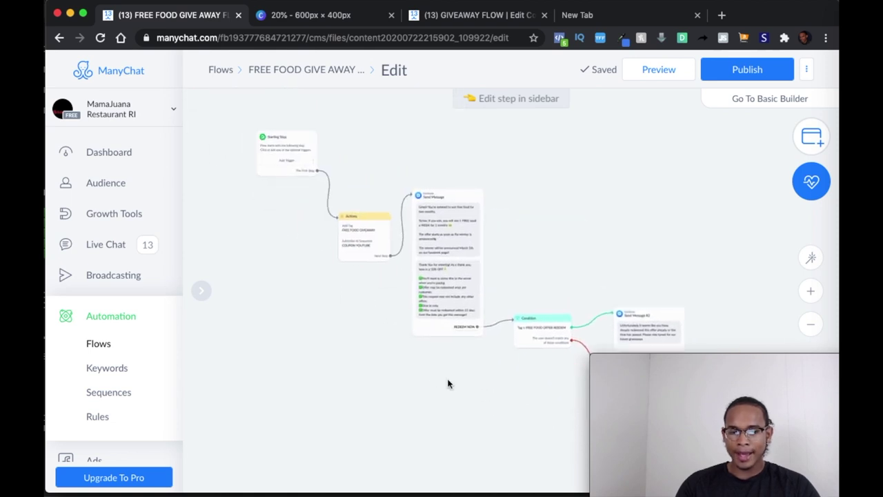
scroll(311, 262, "up", 3)
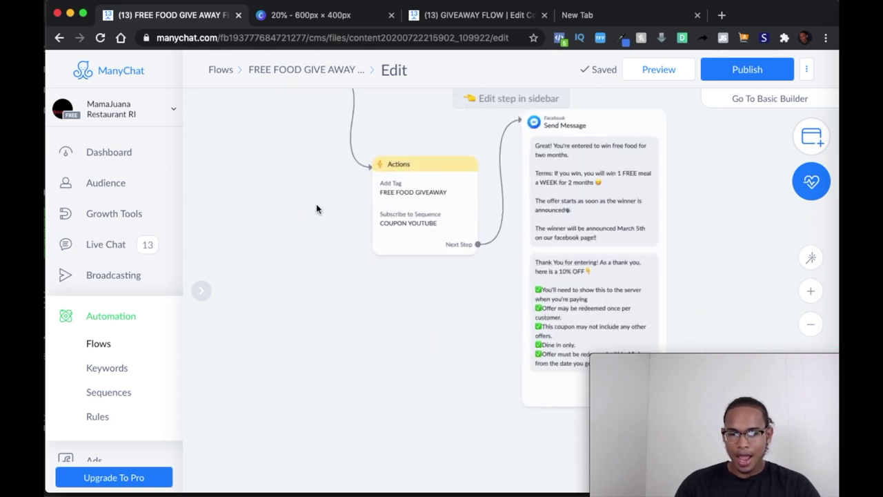
scroll(316, 207, "up", 3)
left_click_drag(317, 219, 404, 383)
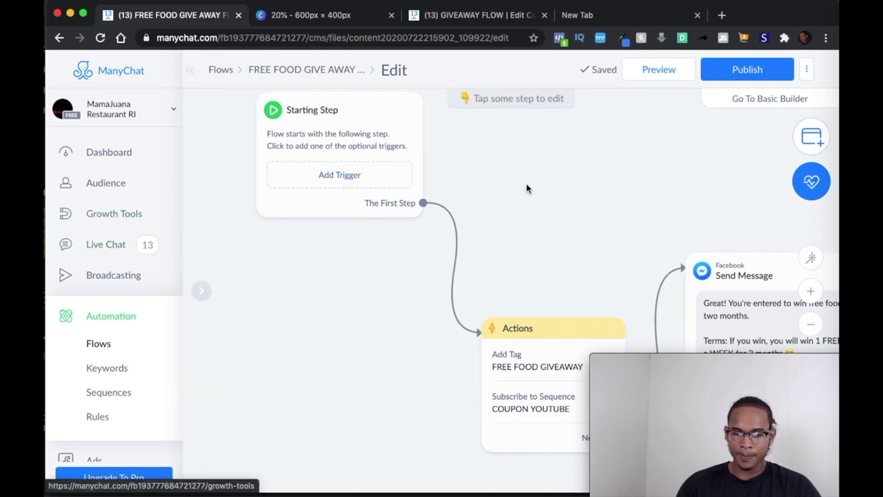
left_click_drag(528, 187, 369, 74)
left_click_drag(411, 146, 318, 135)
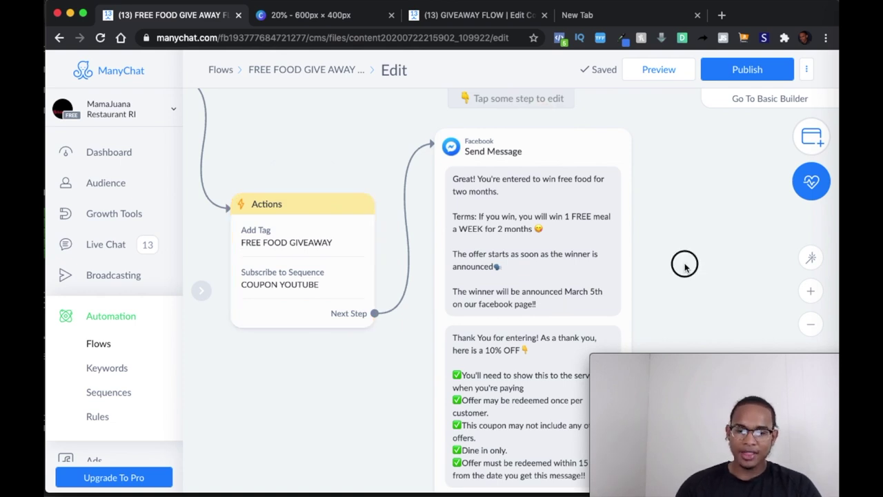
Step: Open the first Send Message block and read through its giveaway terms and 10% OFF coupon texts
scroll(524, 227, "down", 2)
scroll(524, 228, "right", 2)
left_click(522, 226)
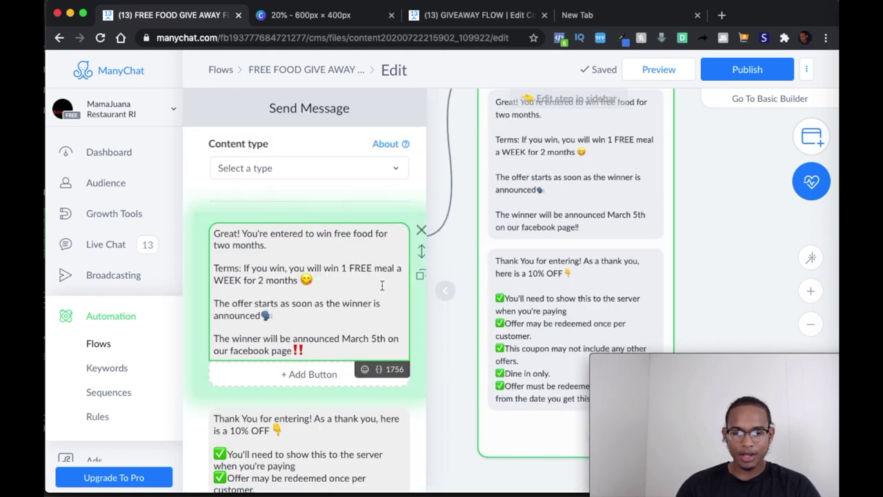
scroll(382, 285, "down", 3)
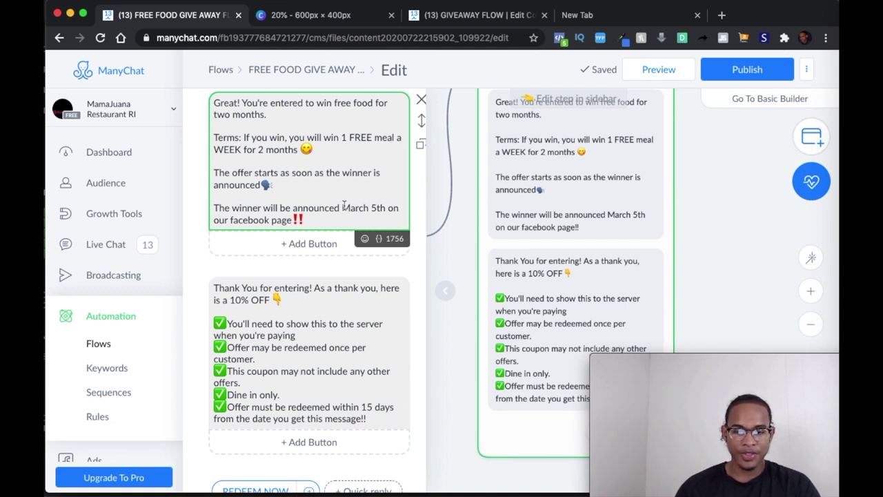
scroll(343, 206, "down", 2)
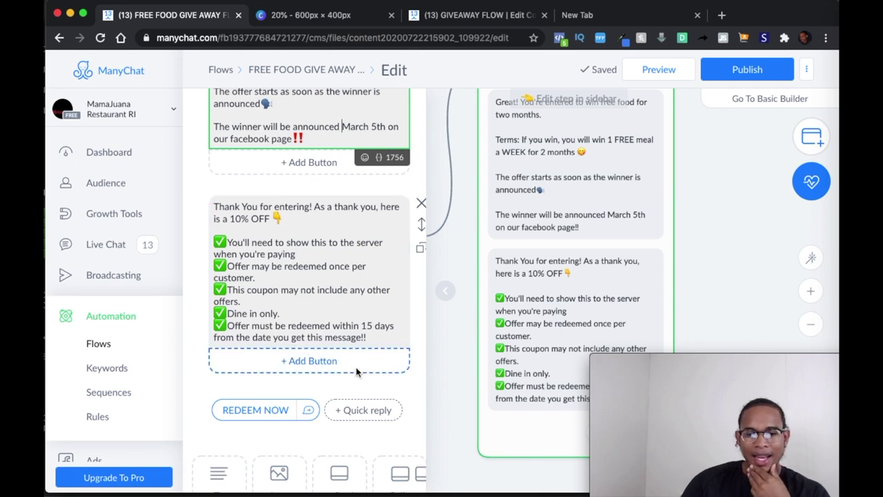
Step: Switch to Canva and download the 10% discount coupon design as a PNG
left_click(311, 17)
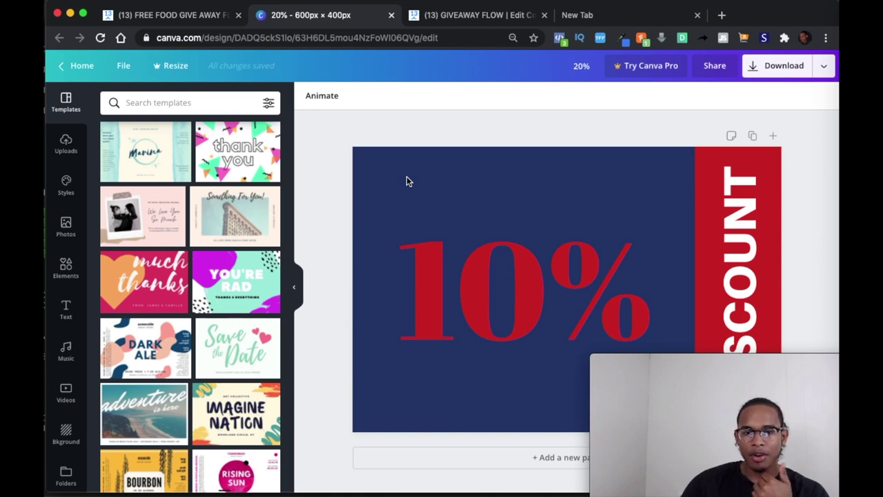
left_click(191, 16)
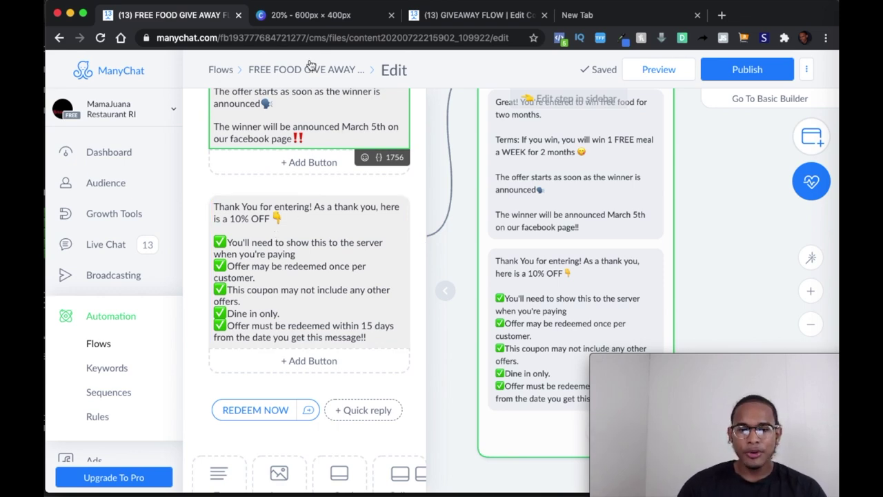
left_click(292, 23)
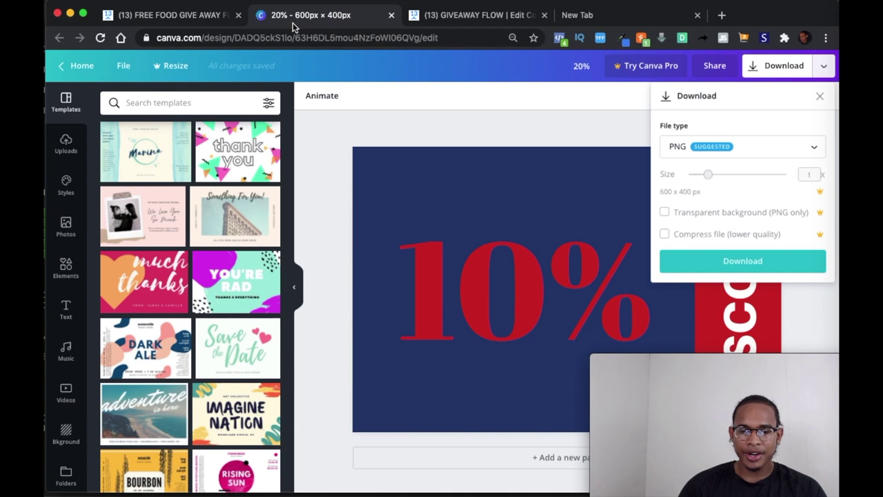
left_click(398, 117)
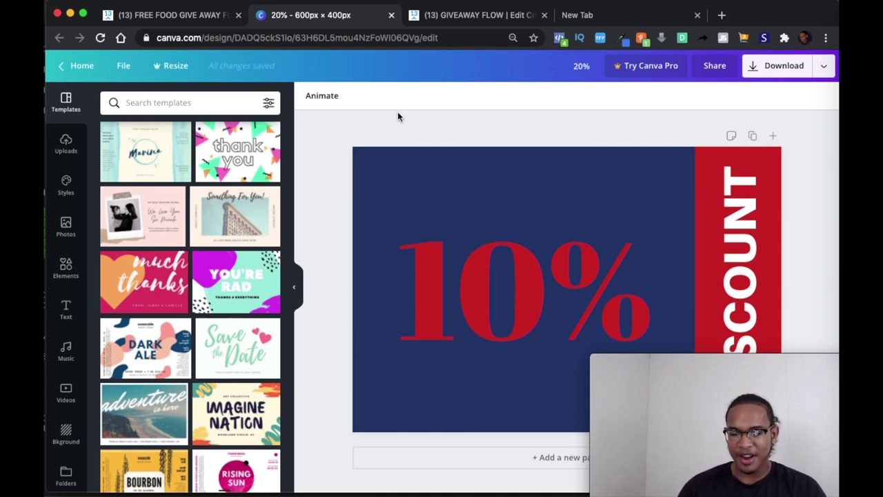
left_click(777, 67)
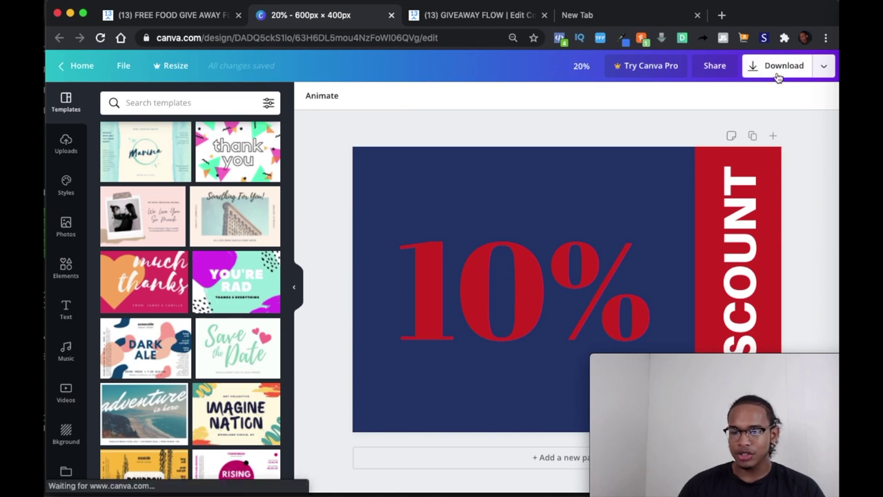
left_click(757, 254)
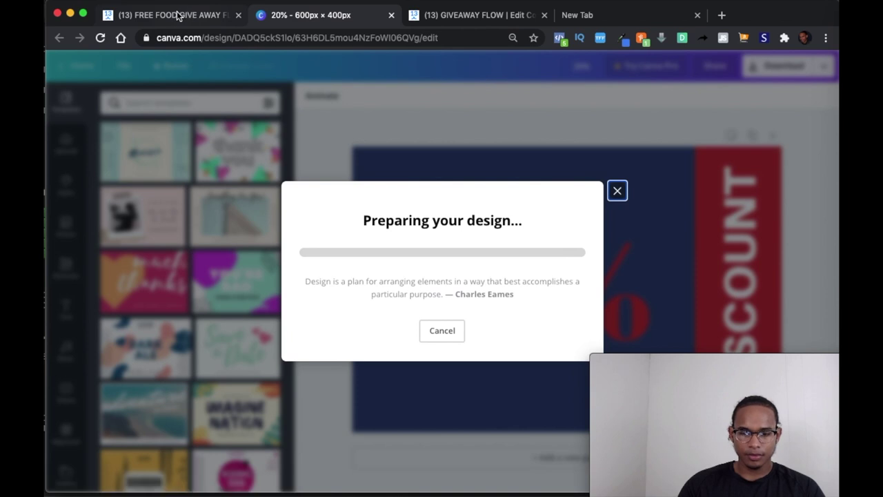
Step: Back in ManyChat, add an image block below the coupon terms in Send Message and upload 20% (2).png from Downloads
left_click(178, 15)
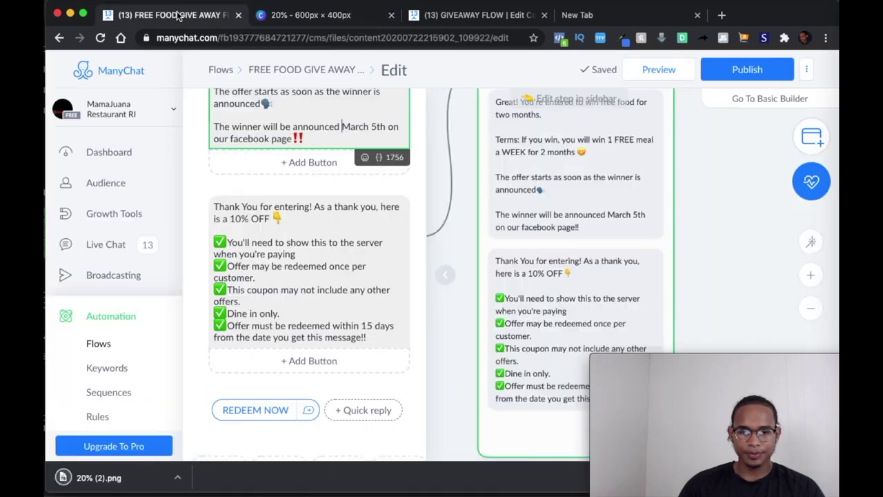
scroll(328, 385, "down", 5)
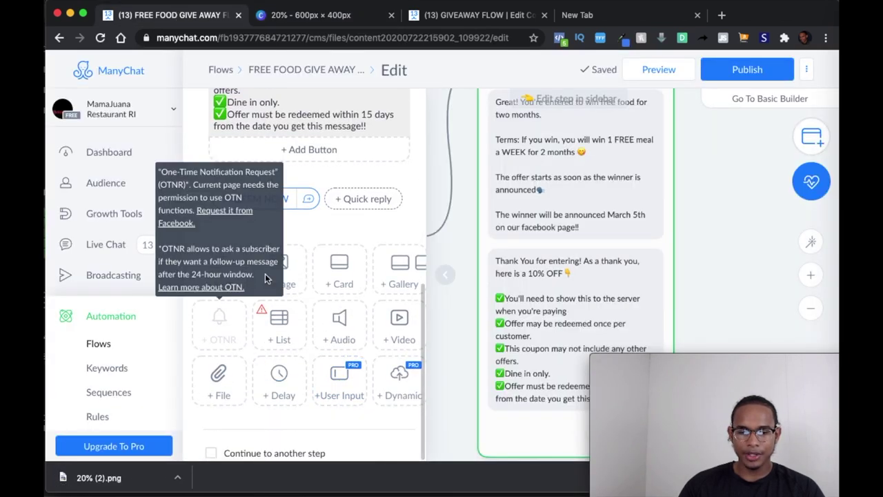
left_click(288, 280)
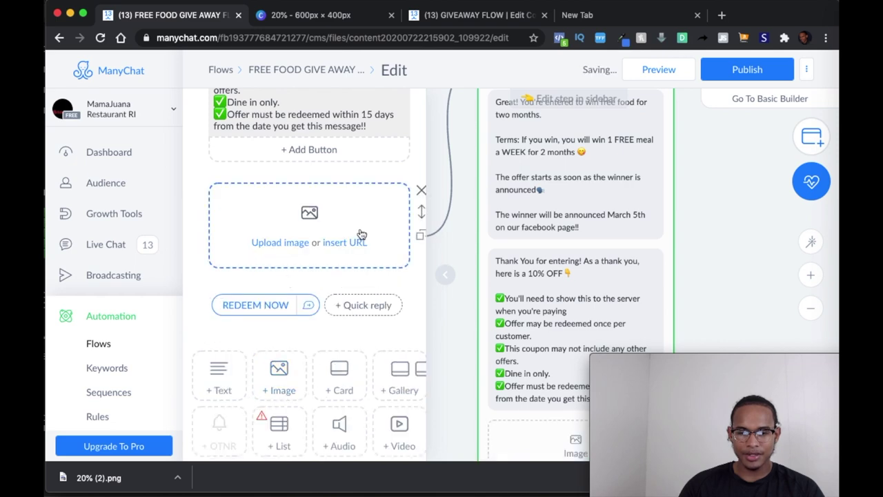
left_click(832, 20)
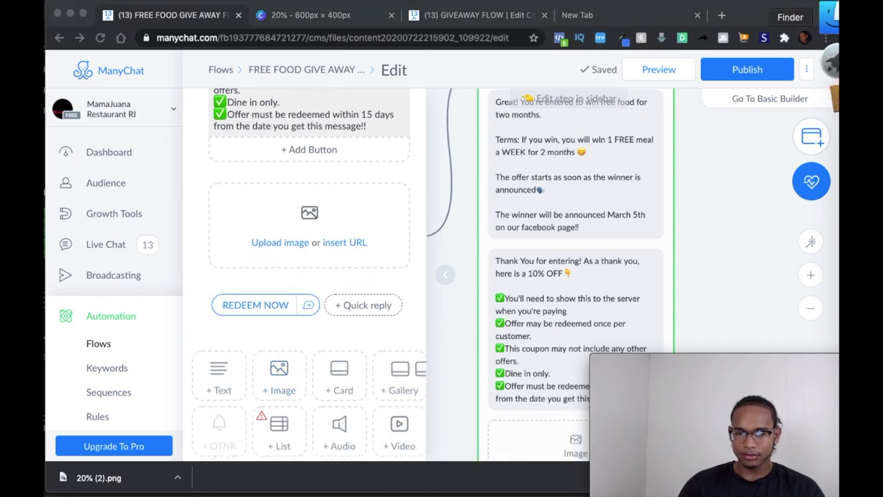
left_click(193, 101)
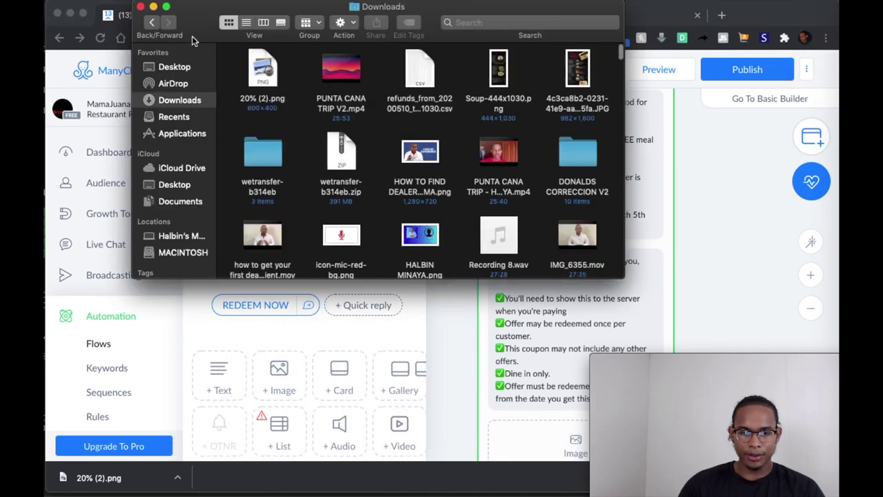
left_click_drag(196, 23, 604, 71)
left_click_drag(672, 119, 319, 229)
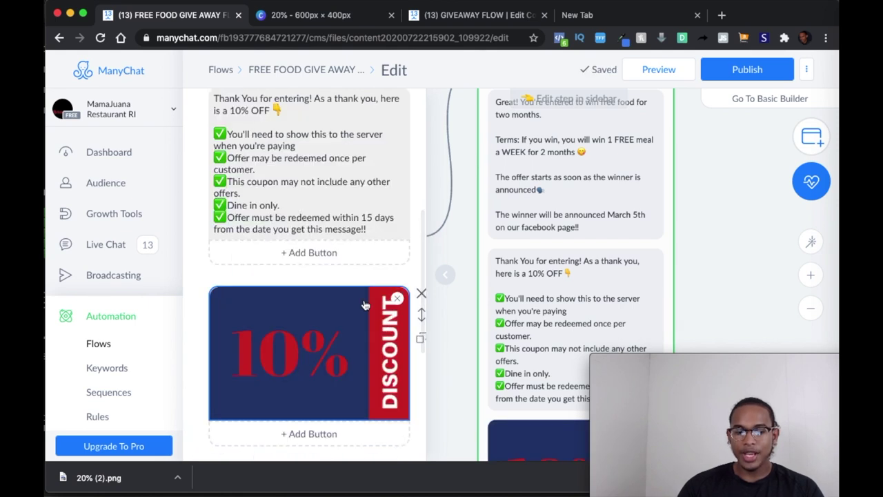
Step: Add a text block below the coupon image reading "Click Redeem only once your bill is ready! ONLY APPLIES TO FOOD, NOT DRINKS."
scroll(365, 305, "down", 2)
left_click(226, 381)
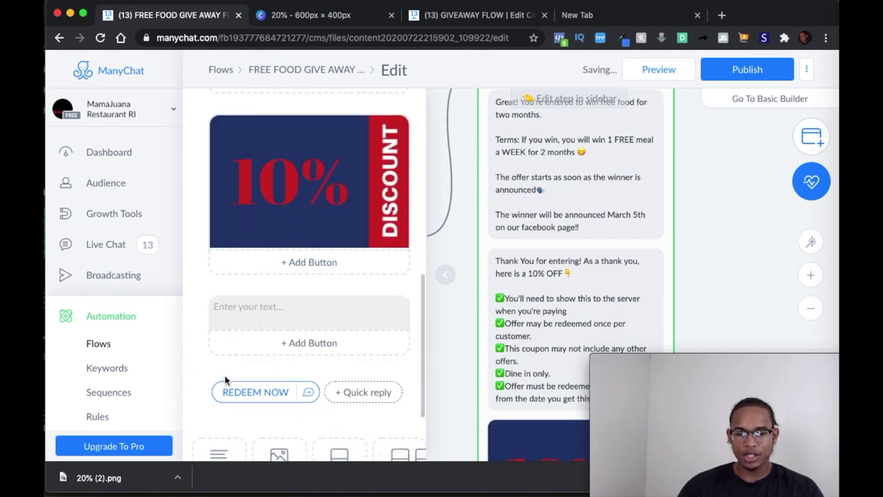
left_click(255, 308)
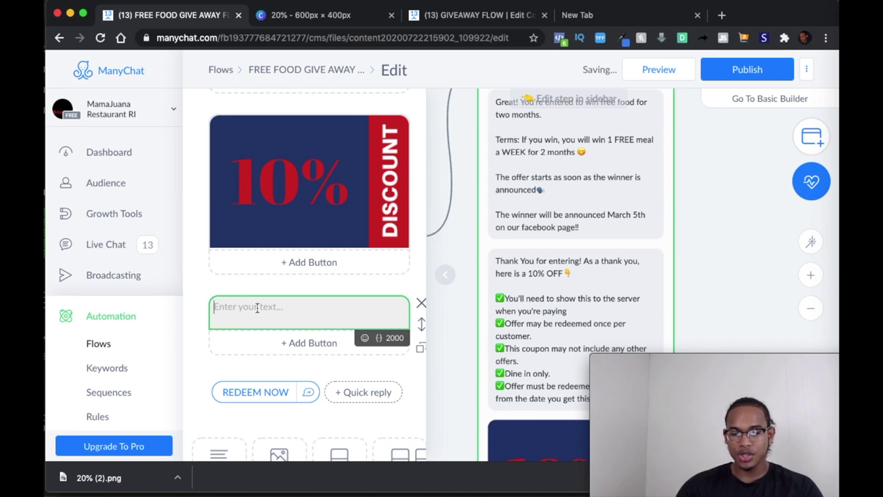
type("Click Redeem Only once your bill is ready!  ONLY APPLIES TO FOOD, NOT DRINKS.")
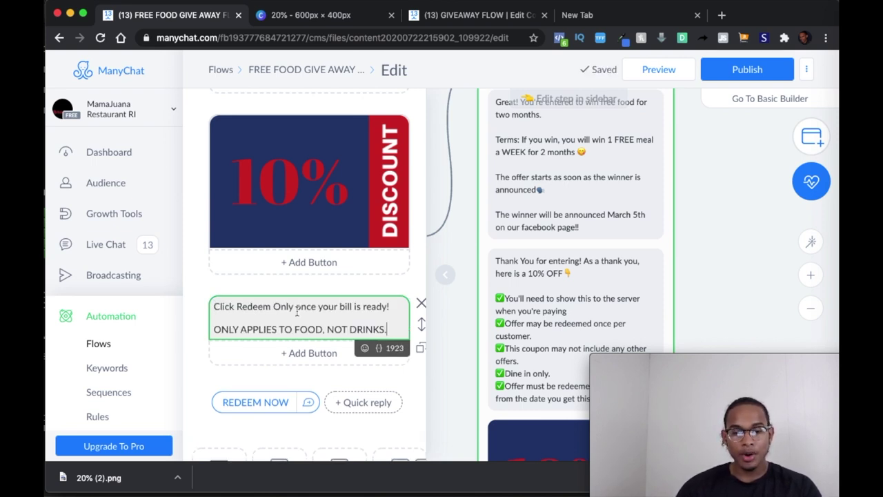
left_click(281, 309)
key("BackSpace")
type("O")
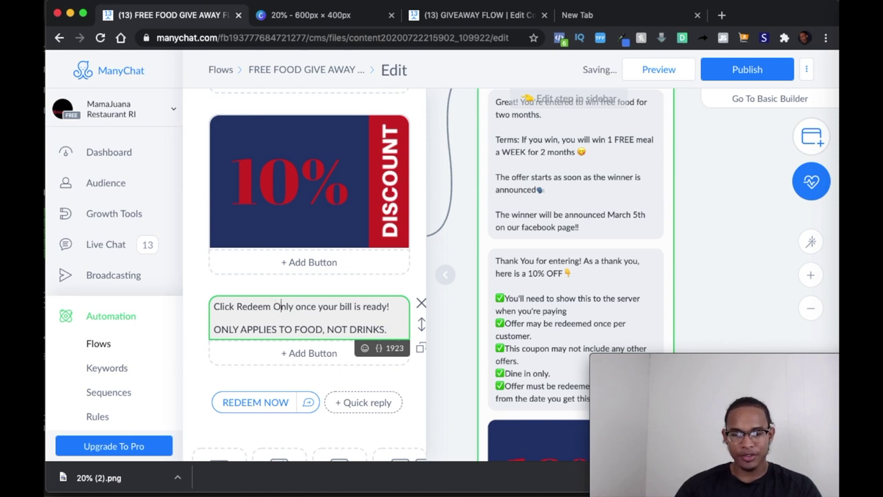
key("BackSpace")
type("o")
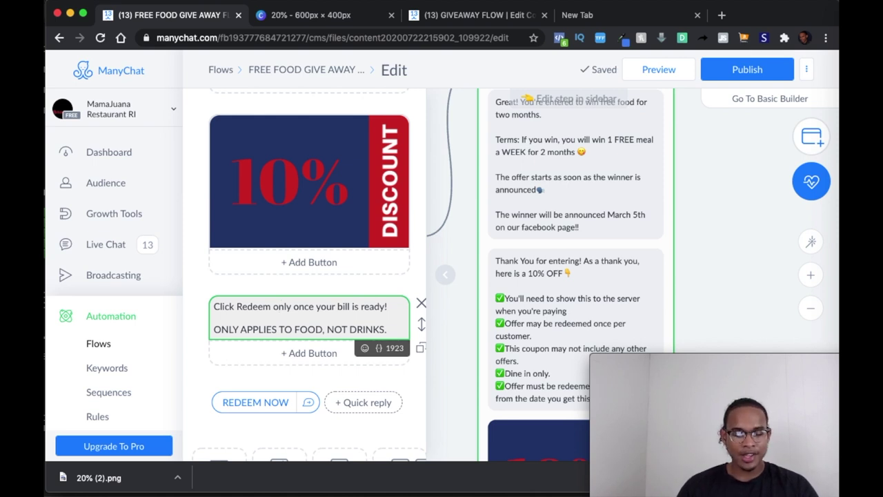
Step: Add a button titled "REEDEM NOW" to the text block below the coupon image
left_click(321, 353)
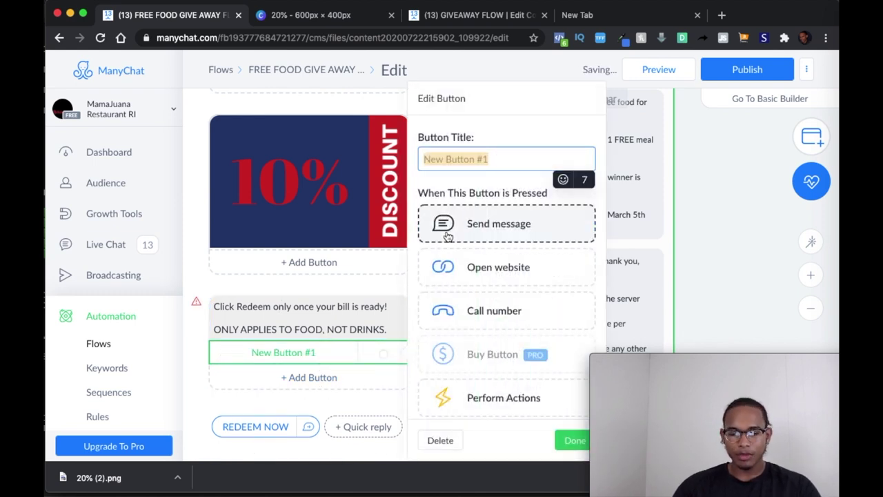
type("REEDEM NOW")
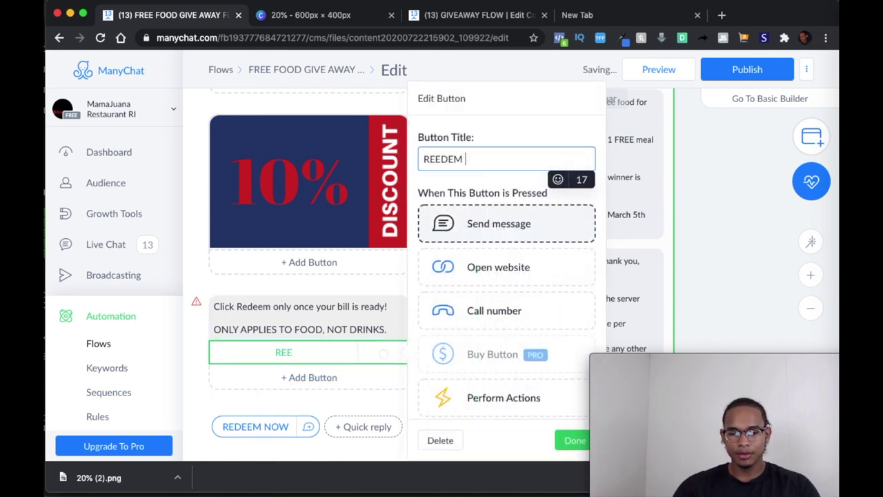
left_click(574, 440)
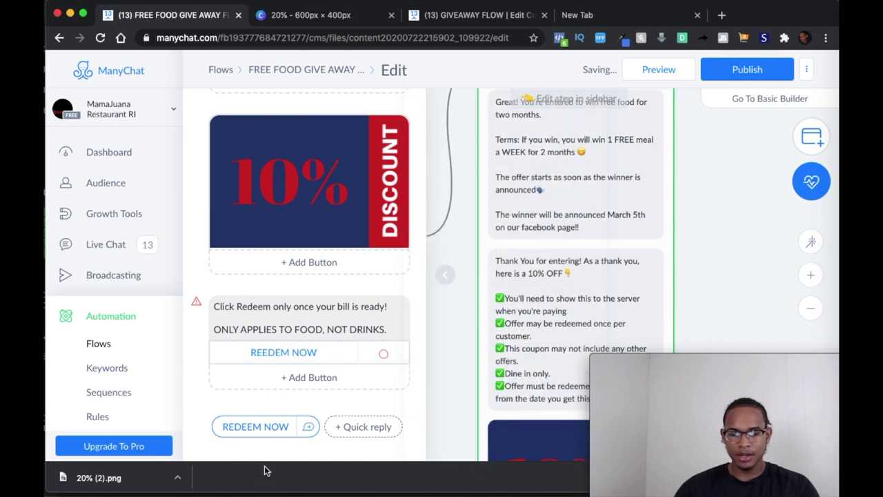
Step: Delete the REDEEM NOW quick reply from the Send Message block
left_click(243, 427)
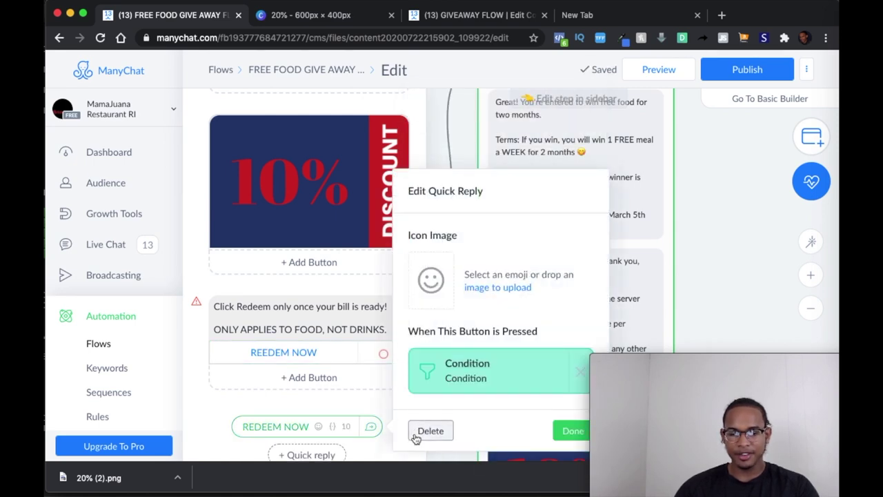
left_click(417, 429)
left_click_drag(723, 255, 643, 55)
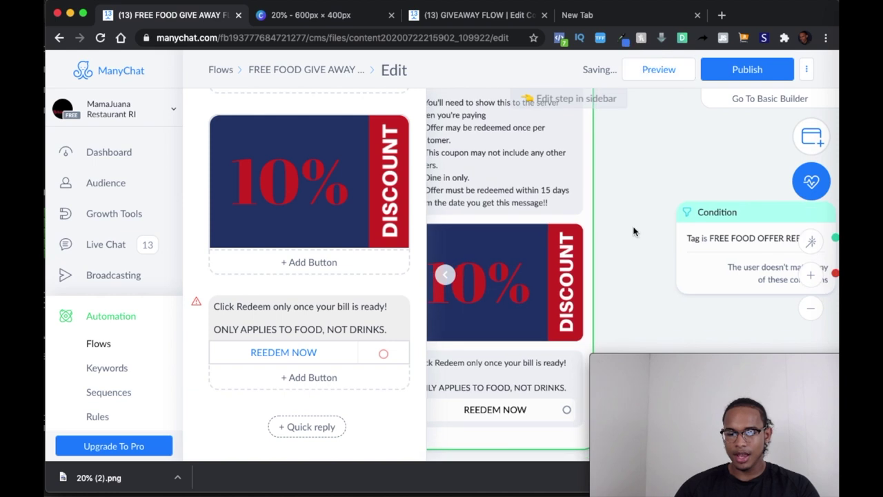
Step: Connect the REEDEM NOW button in the Send Message block to the Condition block
scroll(641, 256, "down", 5)
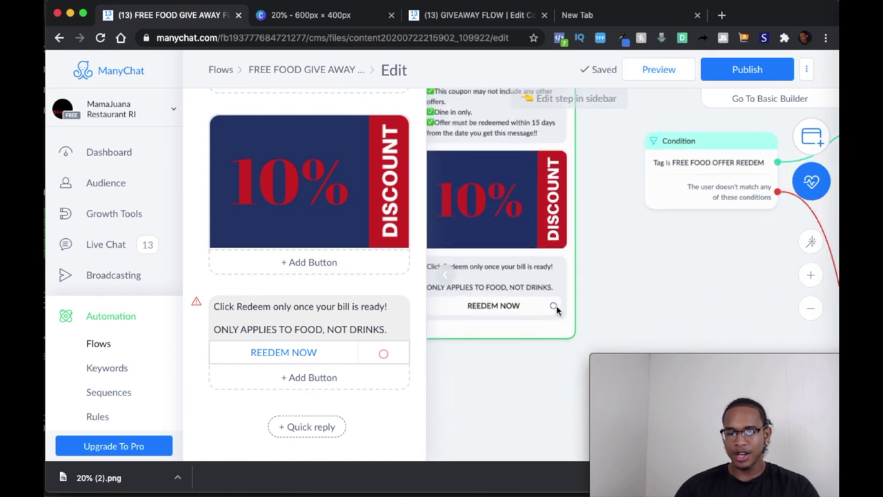
mouse_move(554, 306)
left_mouse_down()
mouse_move(696, 222)
mouse_move(704, 193)
left_mouse_up()
scroll(715, 286, "down", 4)
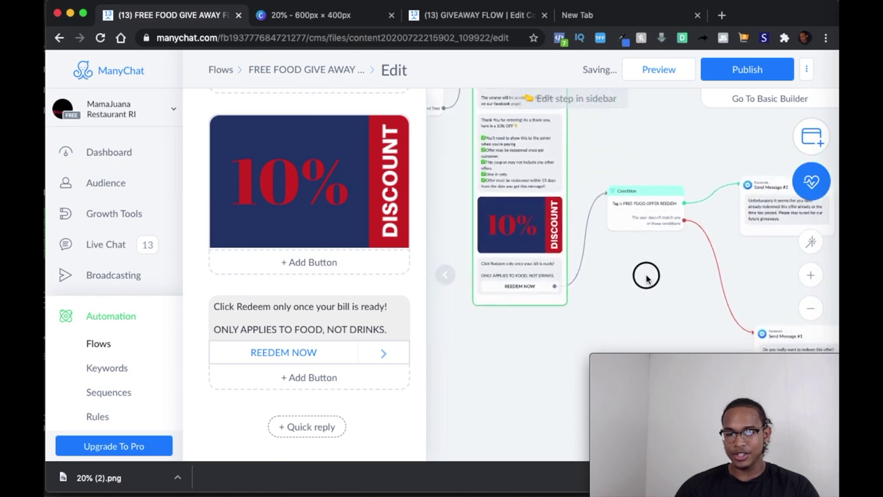
Step: Review the Send Message block's contents, from the giveaway terms and coupon conditions to the discount image and redeem button
scroll(397, 217, "up", 3)
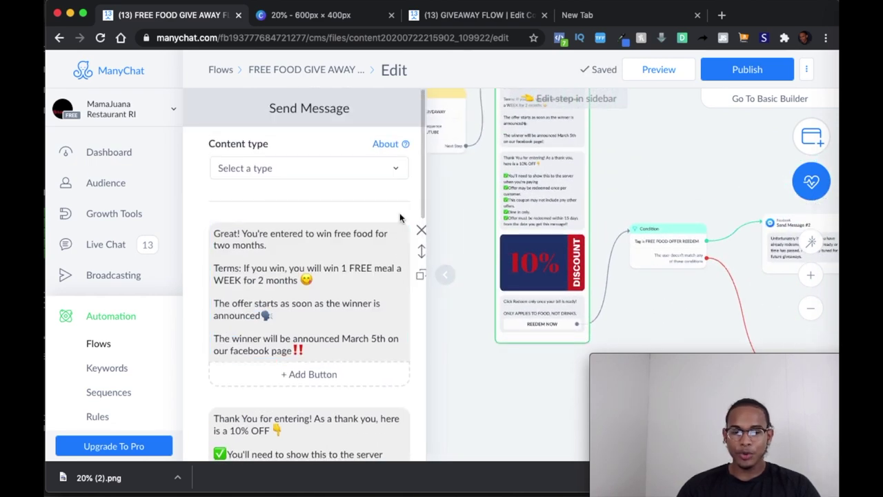
left_click(399, 214)
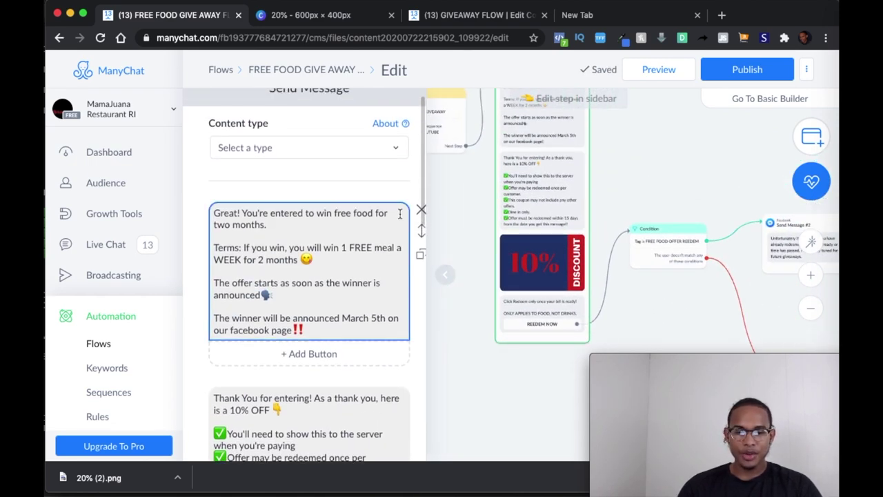
scroll(400, 214, "down", 3)
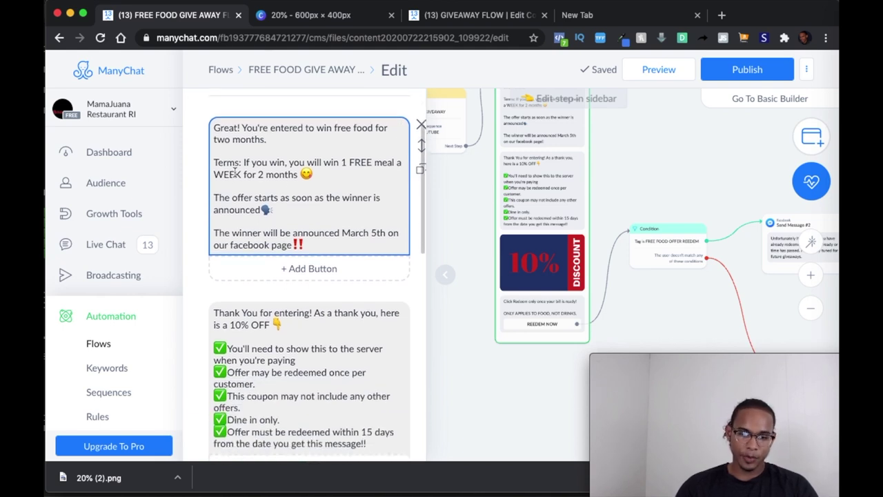
scroll(355, 150, "down", 1)
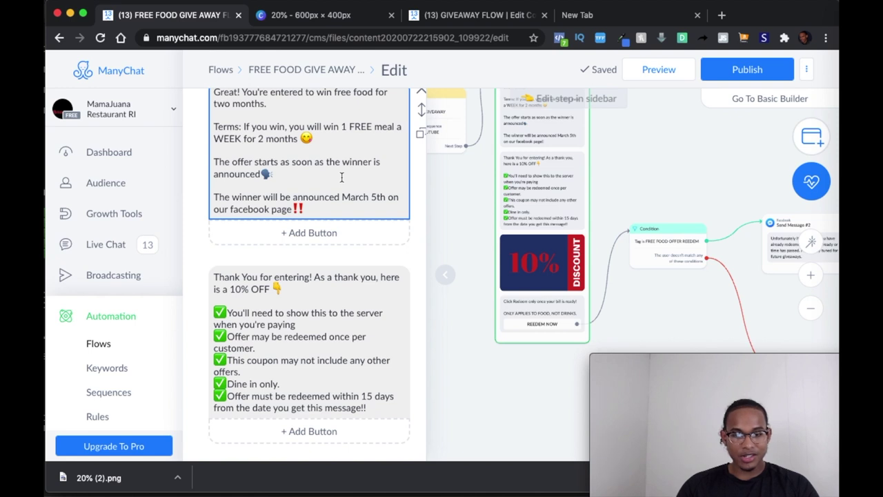
scroll(341, 177, "down", 1)
left_click_drag(295, 150, 205, 132)
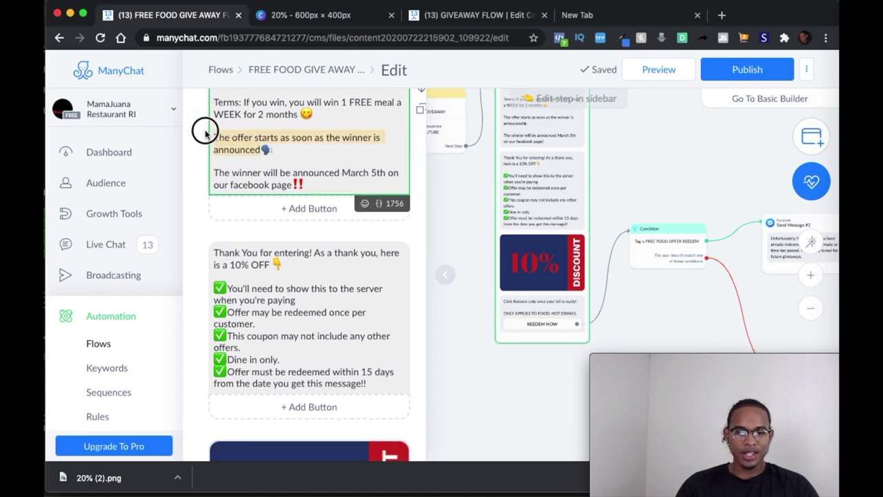
left_click(296, 147)
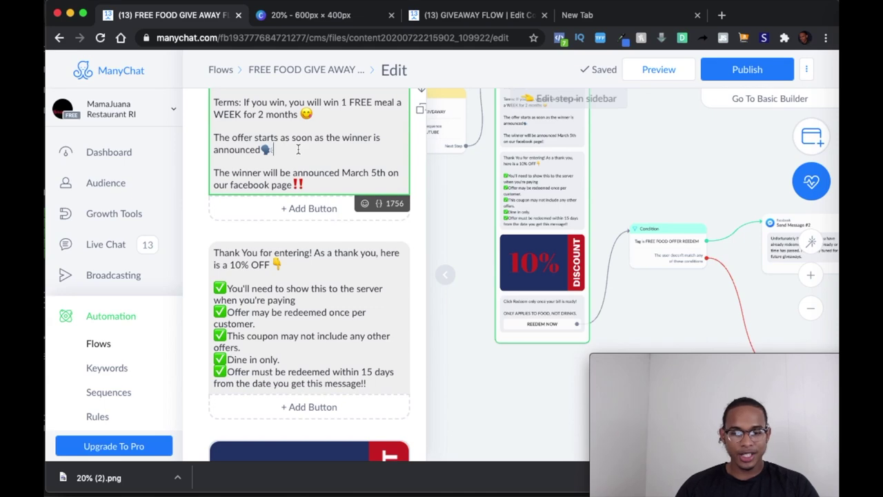
scroll(298, 149, "down", 3)
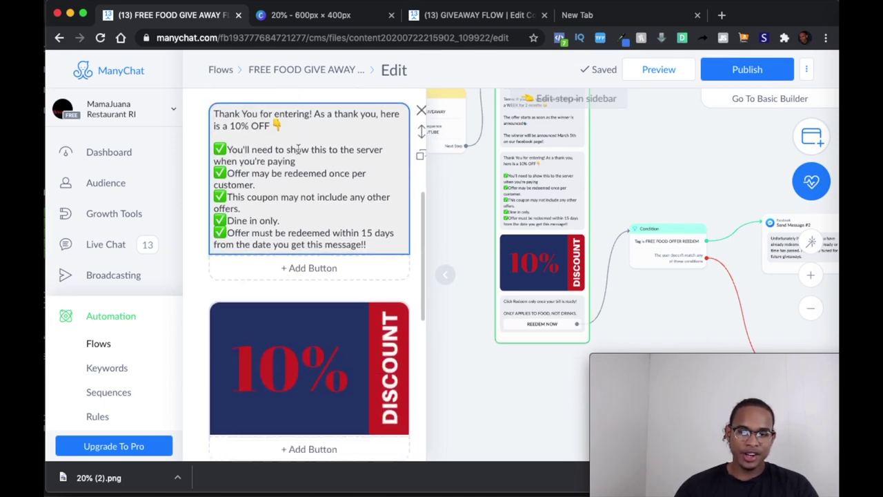
scroll(298, 149, "down", 5)
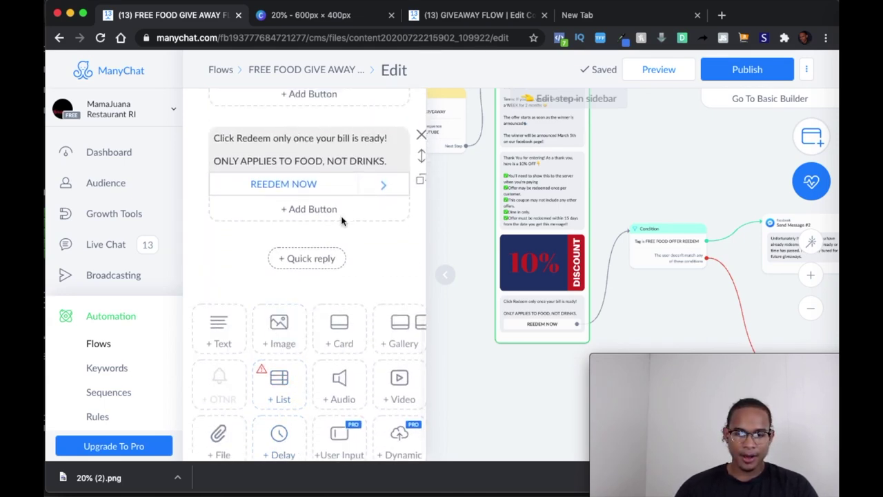
scroll(342, 221, "up", 5)
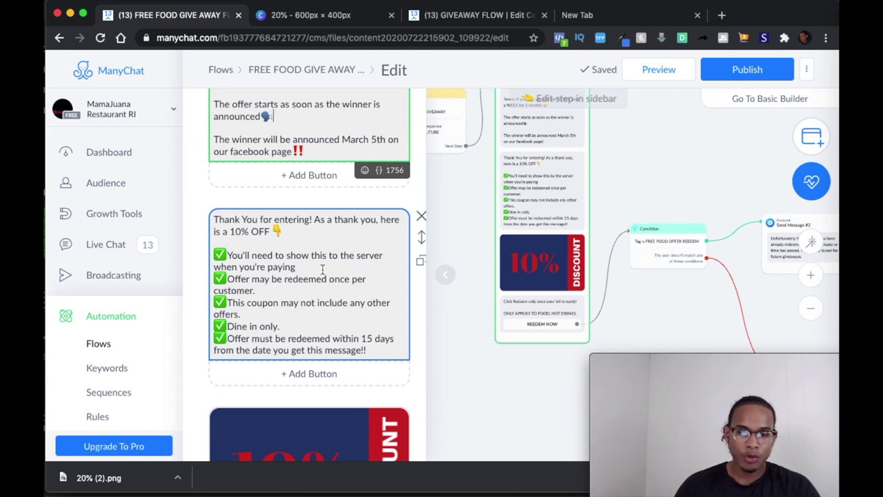
scroll(322, 269, "down", 1)
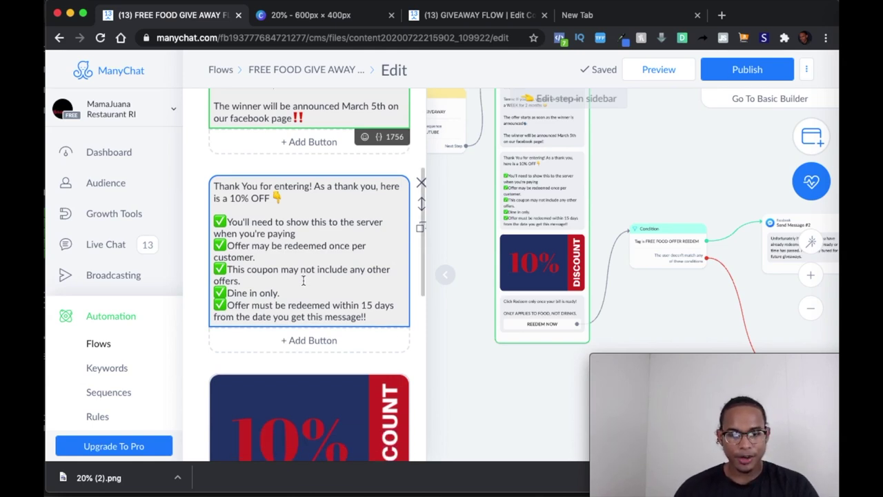
scroll(303, 280, "down", 2)
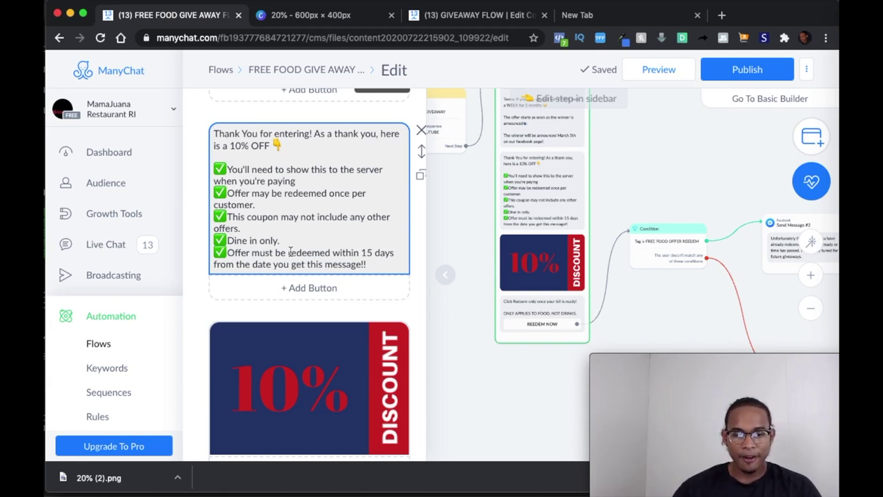
scroll(290, 252, "down", 2)
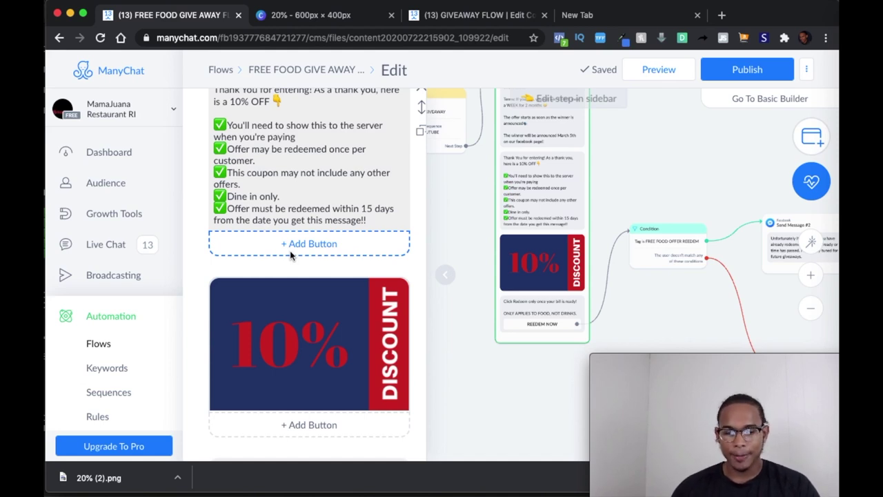
scroll(290, 250, "down", 3)
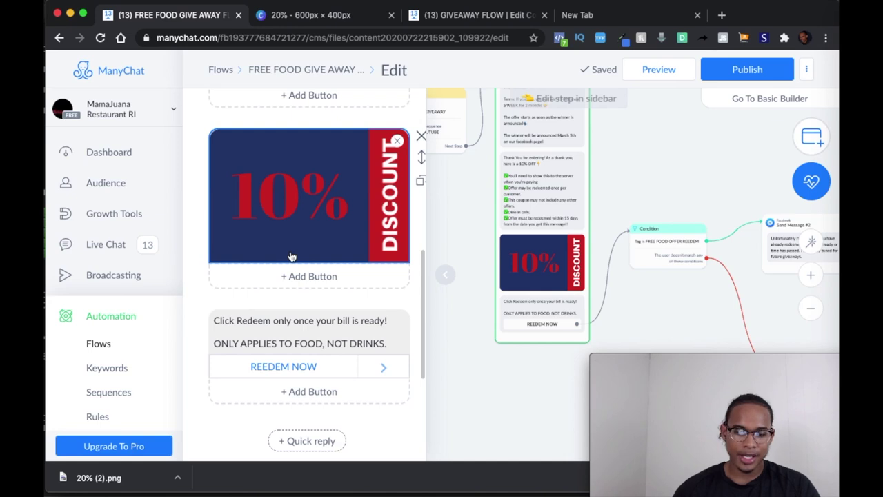
scroll(291, 253, "down", 2)
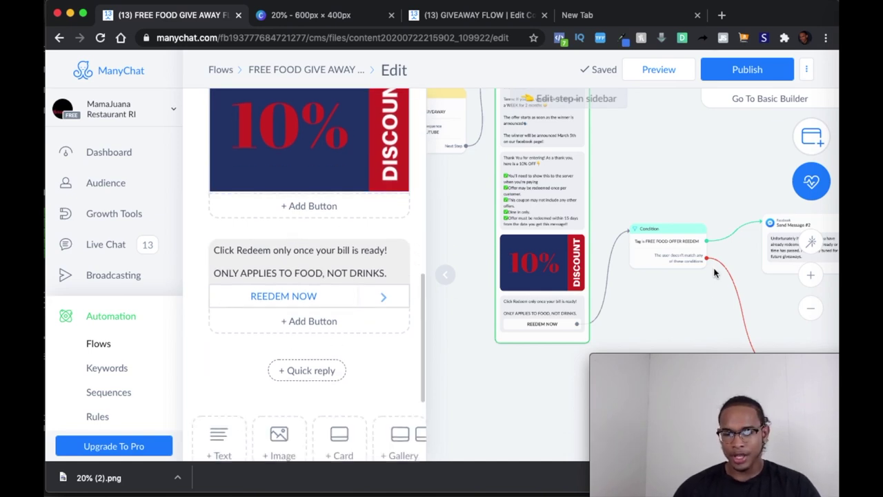
Step: Examine the redemption path on the canvas: the Condition, Send Message #2, Send Message #1 and the Actions #1 tag
left_click_drag(686, 299, 605, 269)
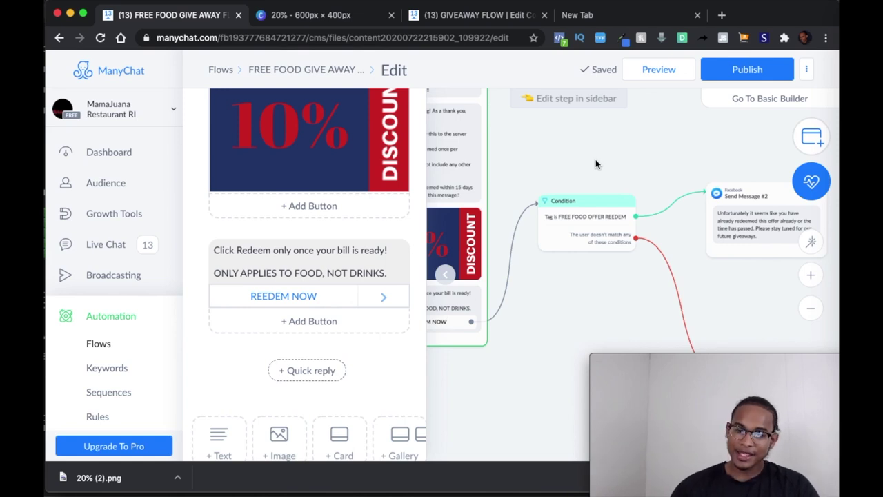
left_click(592, 242)
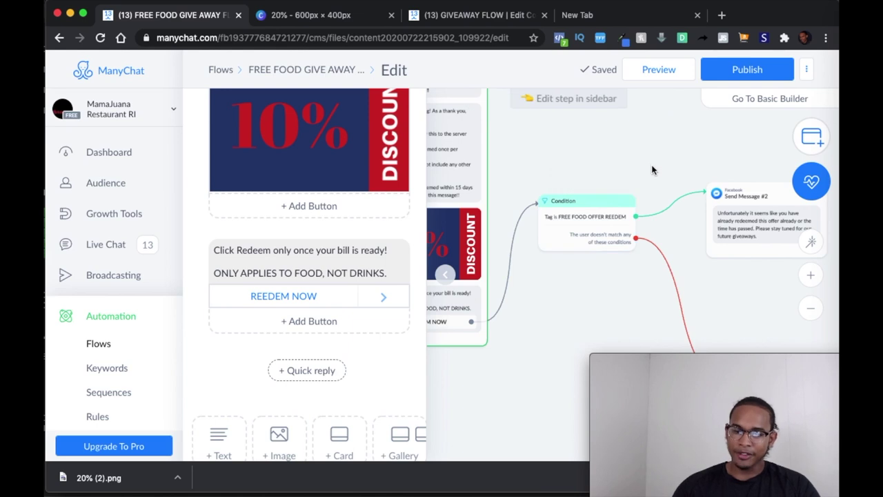
left_click_drag(655, 170, 540, 138)
left_click(638, 219)
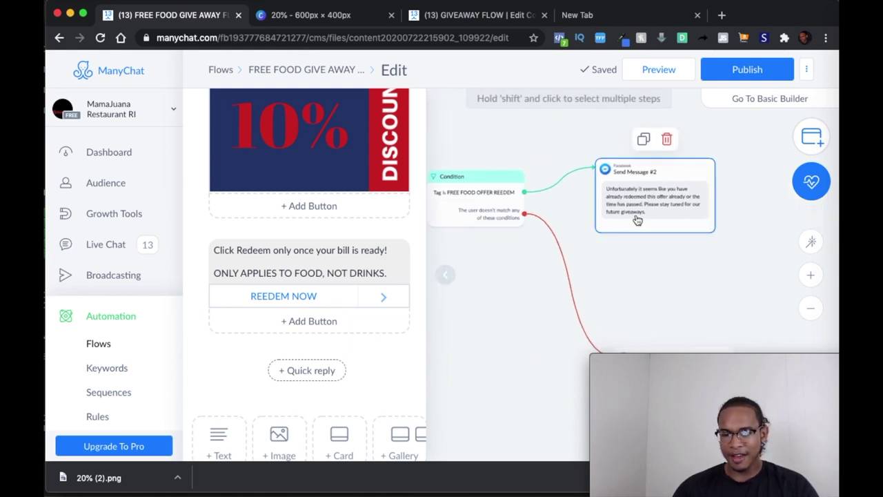
left_click(635, 245)
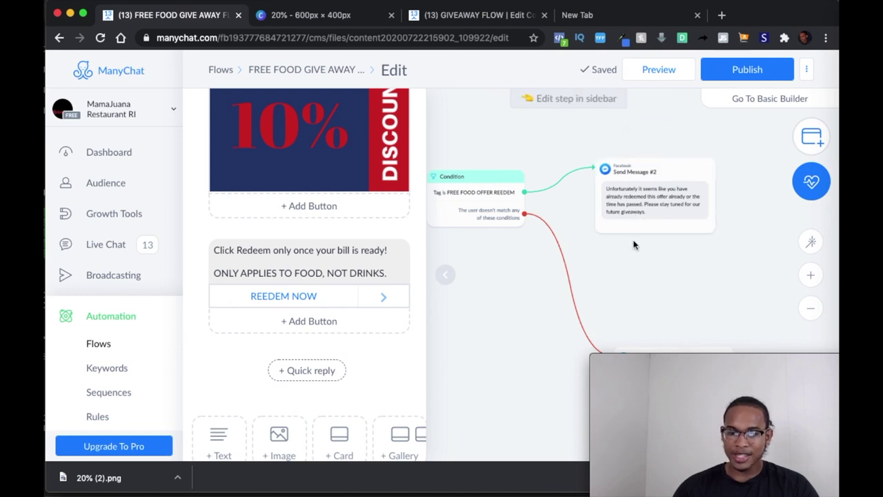
left_click_drag(646, 276, 583, 129)
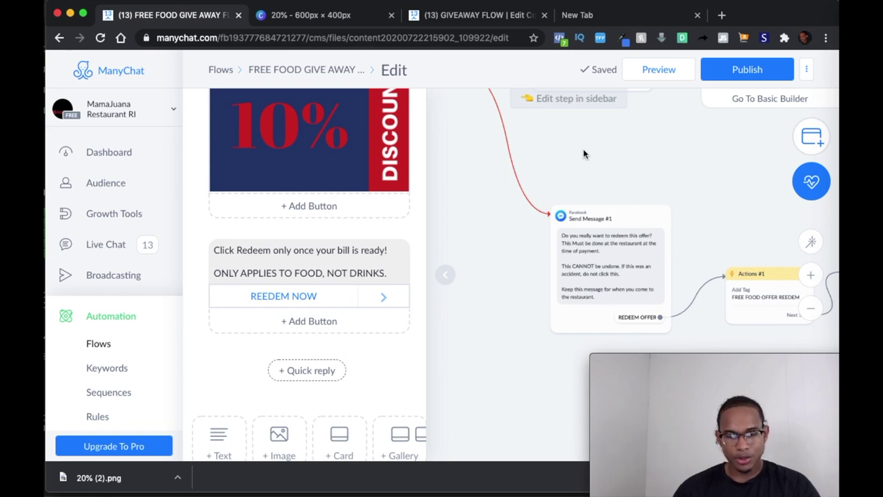
left_click(608, 252)
scroll(617, 259, "up", 3)
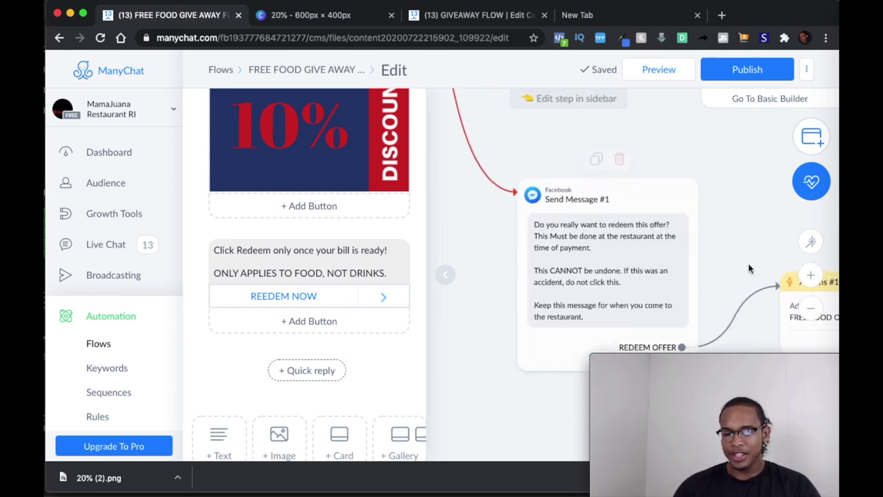
left_click_drag(764, 246, 723, 185)
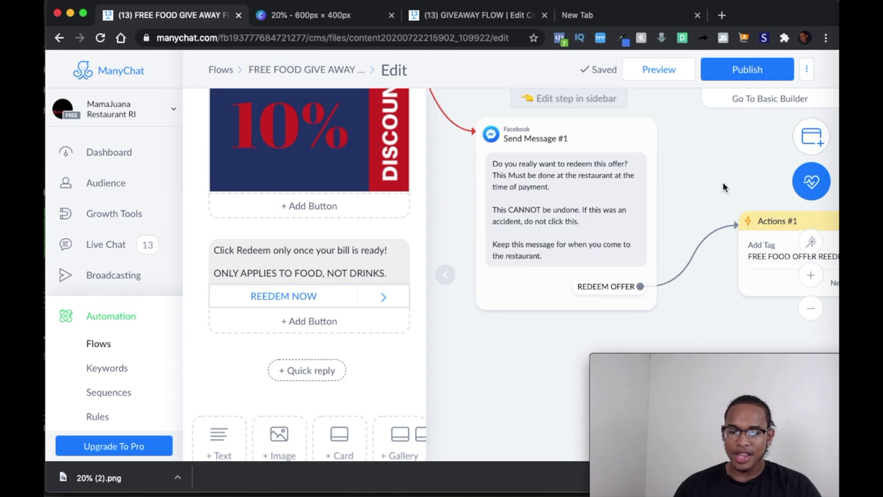
left_click_drag(721, 187, 575, 166)
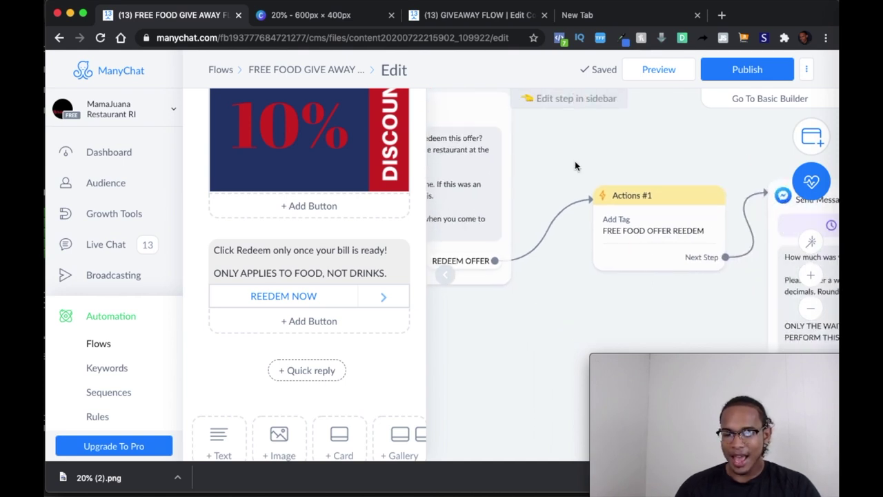
left_click_drag(724, 130, 486, 97)
Step: Inspect Send Message #3's check amount question and reply settings, and the linked Actions #2 block that unsubscribes from the sequence
left_click(613, 254)
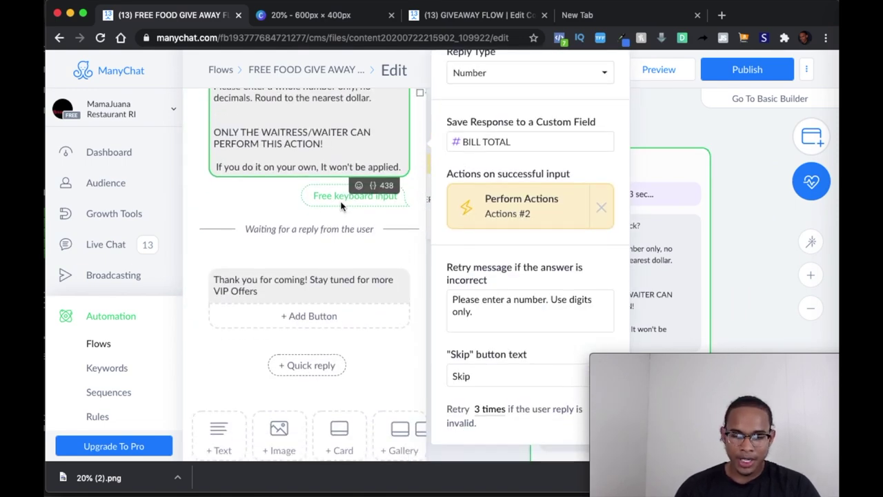
scroll(341, 206, "down", 2)
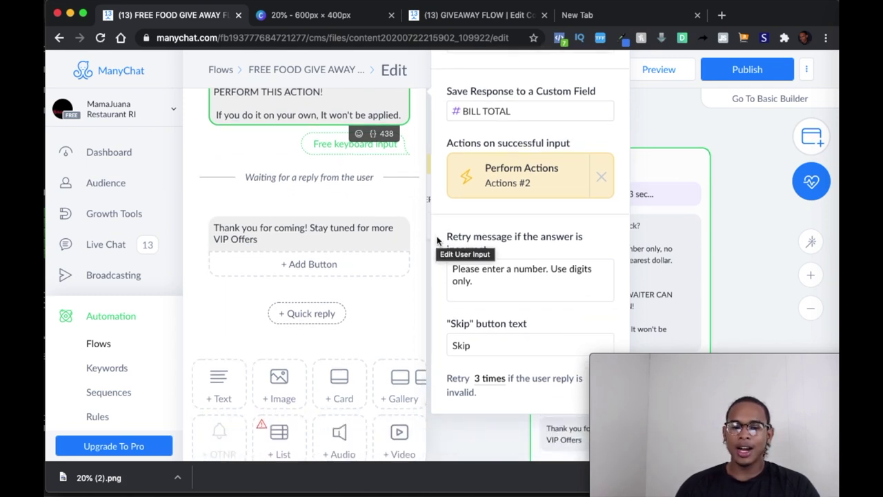
left_click(742, 202)
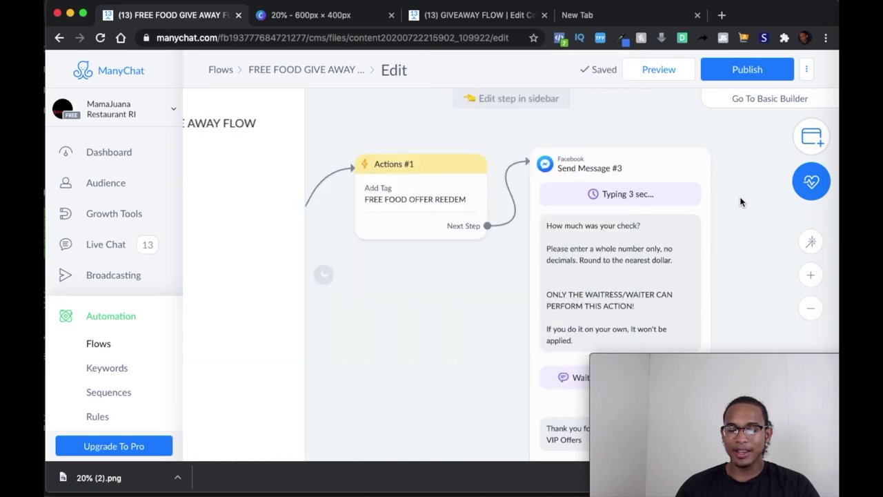
scroll(578, 124, "down", 3)
scroll(507, 195, "left", 1)
left_click(506, 194)
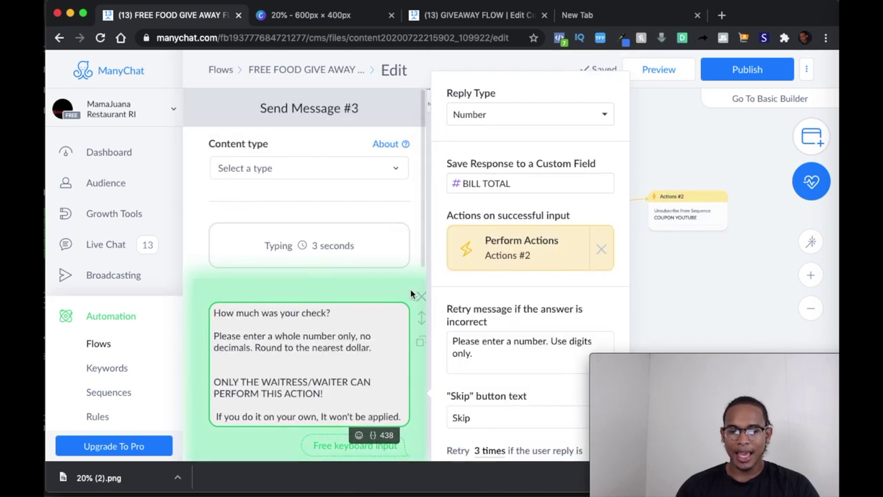
scroll(397, 276, "down", 5)
scroll(387, 262, "up", 5)
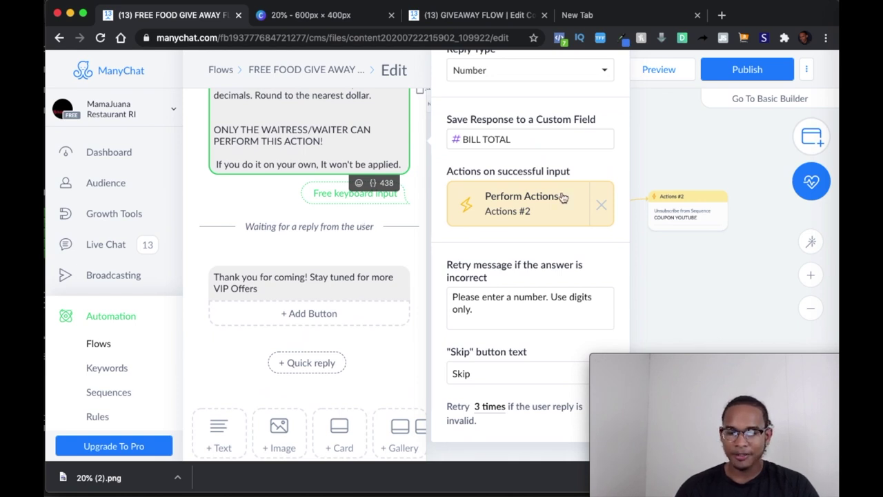
left_click(699, 219)
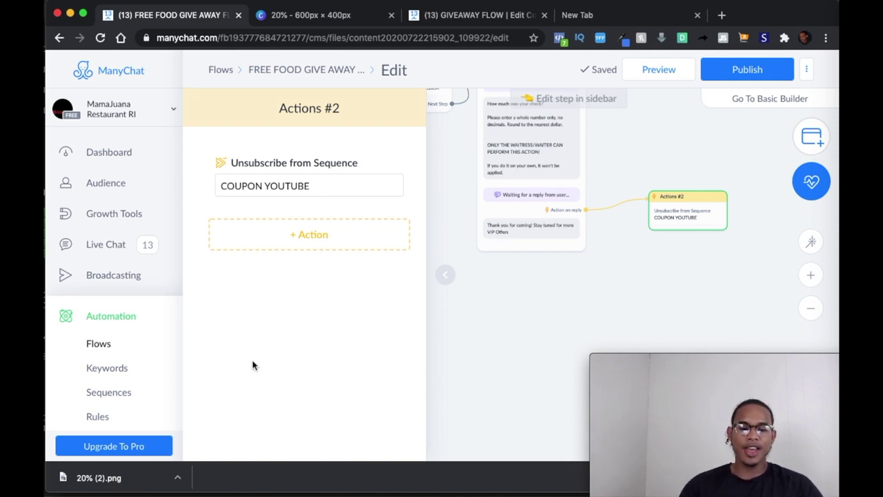
Step: Open the existing Coupon sequence and view the delivery schedule of its Reminder and Feedback message
left_click(137, 393)
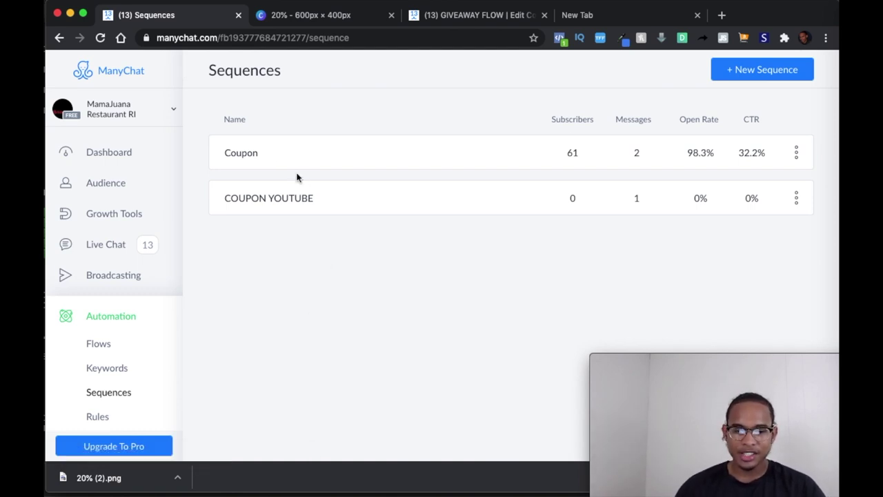
left_click(278, 156)
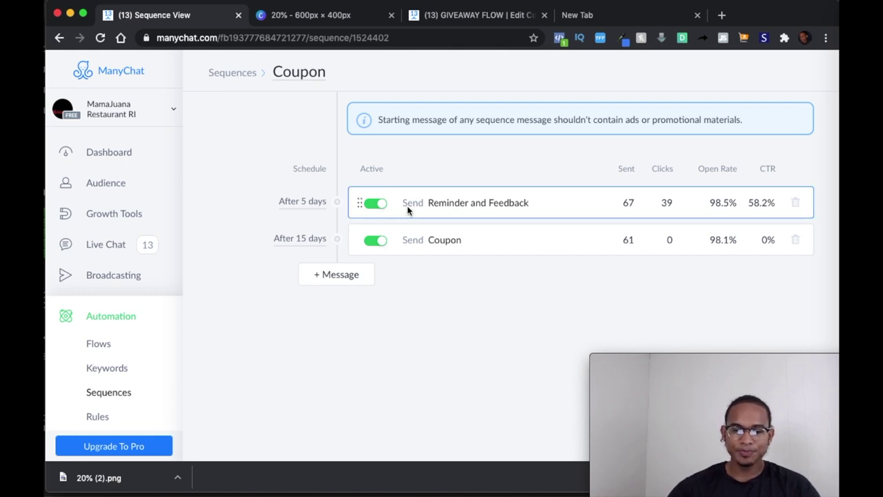
left_click(304, 204)
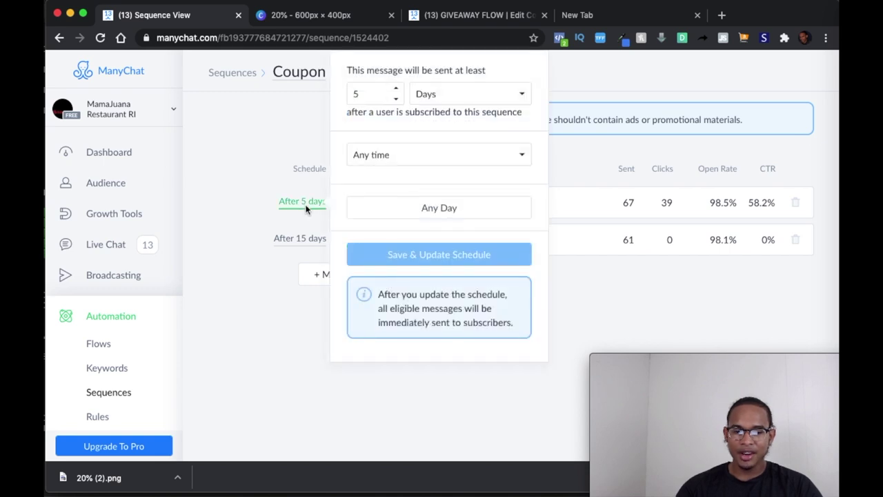
Step: Try the Send between time window for the Reminder and Feedback message, then return it to Any time without saving
left_click(414, 156)
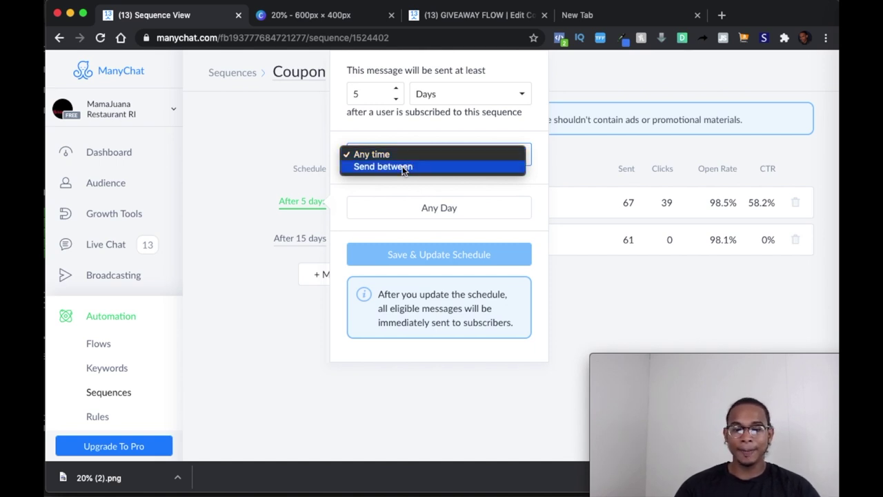
left_click(404, 167)
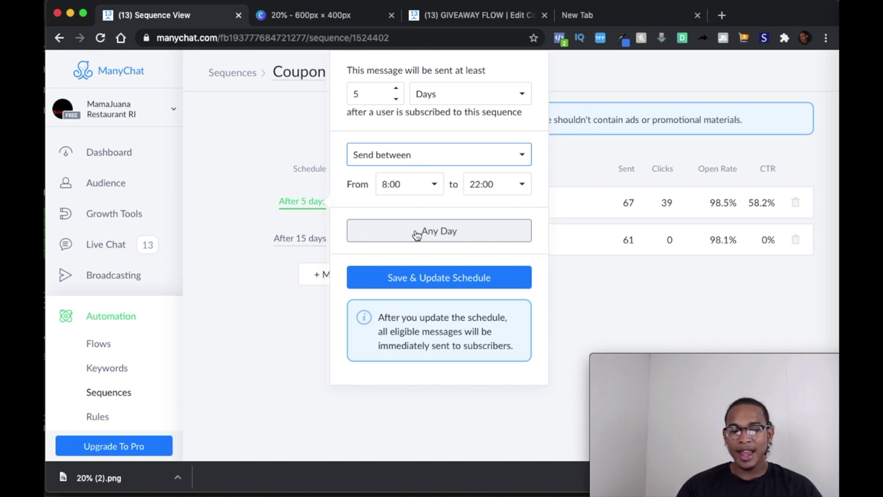
left_click(395, 161)
left_click(380, 143)
left_click(483, 254)
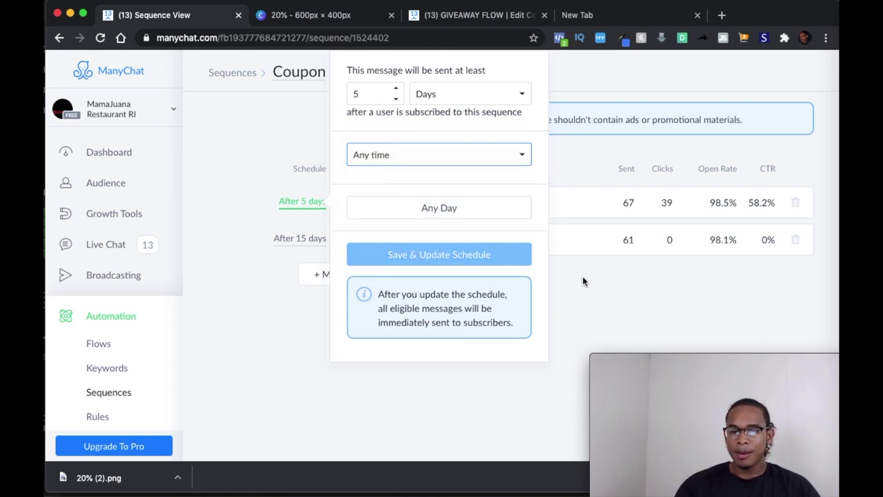
left_click(303, 204)
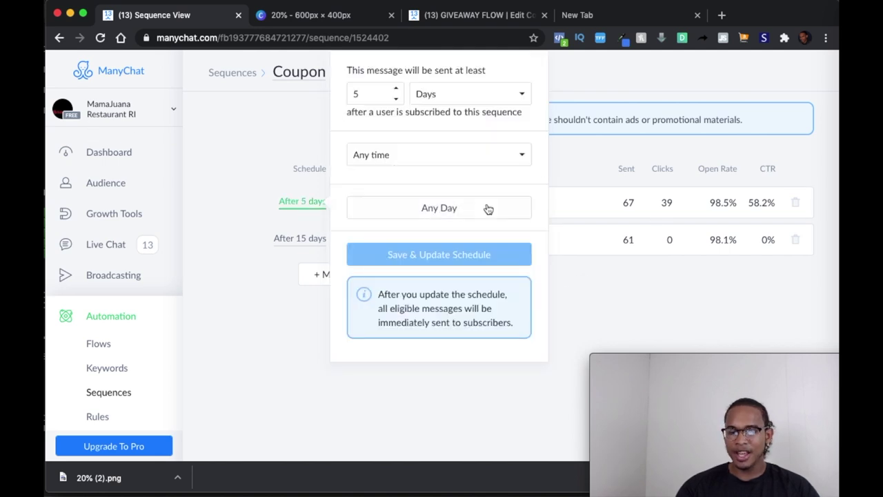
left_click(617, 143)
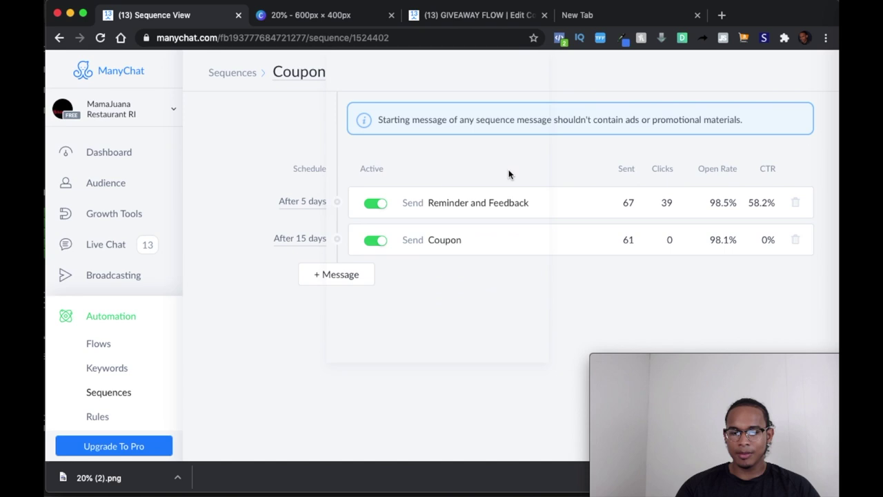
Step: Open the Reminder and Feedback message and review its first block, from the food photo to the coupon-use question and reply options
left_click(477, 204)
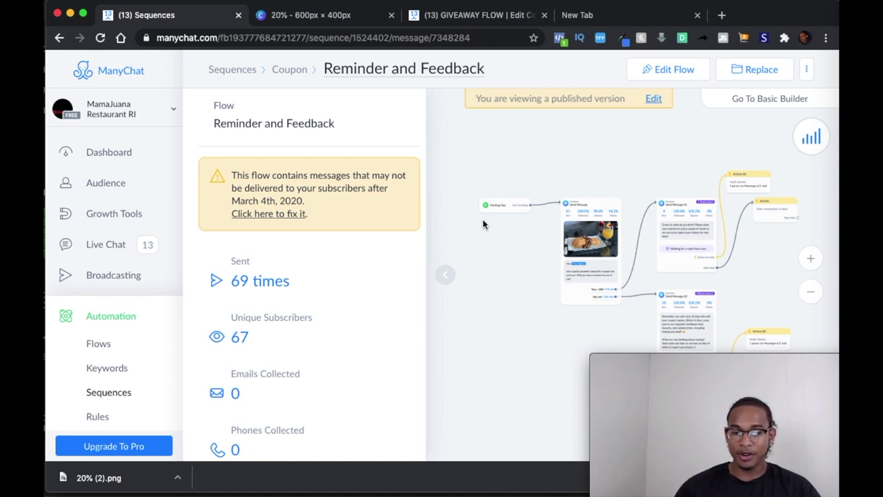
left_click(572, 269)
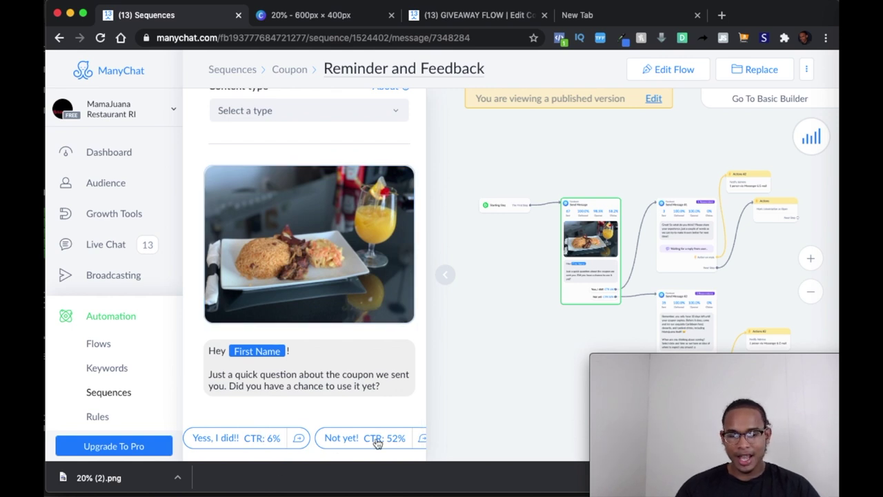
left_click(482, 348)
scroll(537, 233, "down", 5)
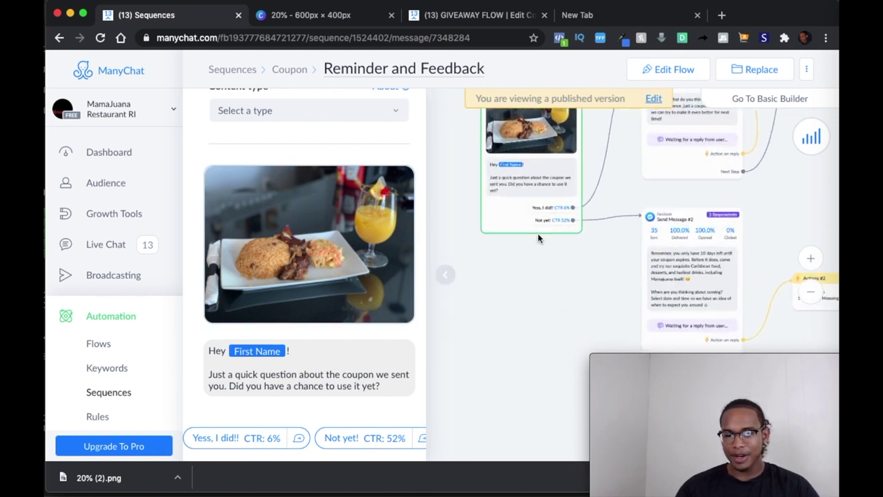
scroll(532, 168, "up", 3)
Step: Inspect Send Message #2's coupon expiry reminder, visit date question and free keyboard reply setting
left_click(595, 207)
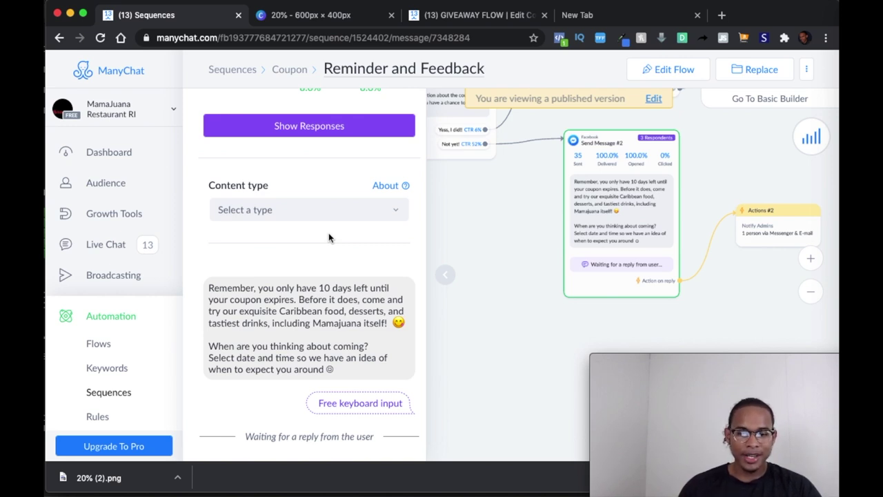
left_click(336, 353)
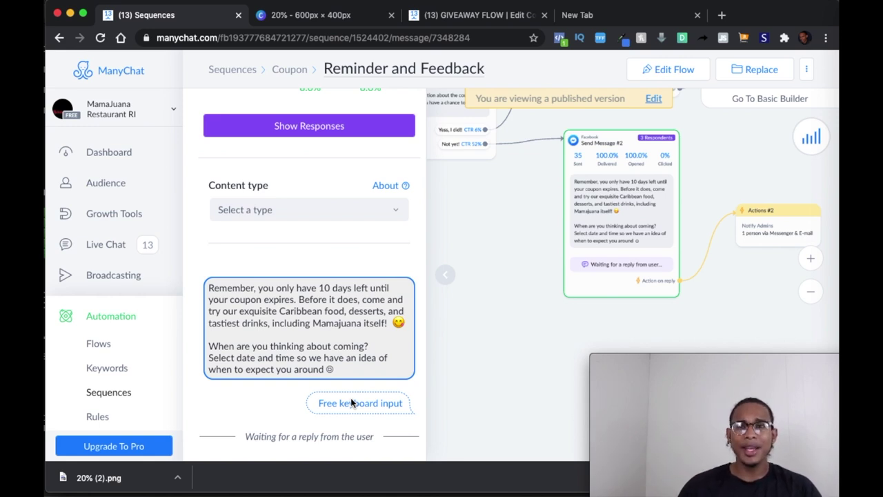
scroll(742, 180, "down", 2)
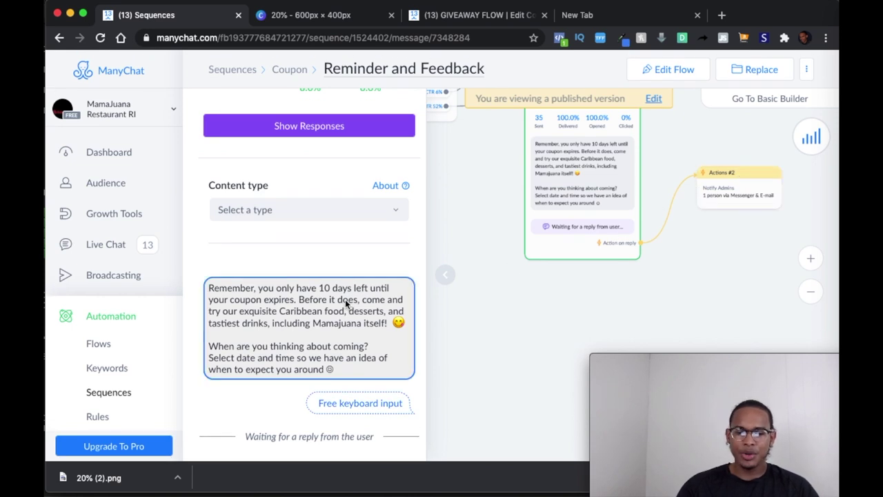
scroll(339, 211, "up", 3)
scroll(338, 210, "down", 3)
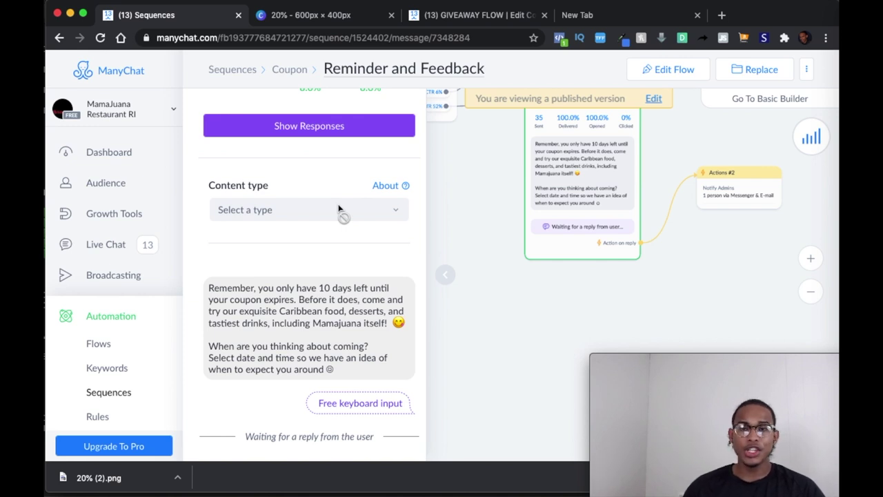
Step: Inspect the Yes branch: Send Message #1's feedback request and its linked admin notification and conversation actions
left_click_drag(484, 270, 628, 292)
left_click_drag(601, 221, 593, 261)
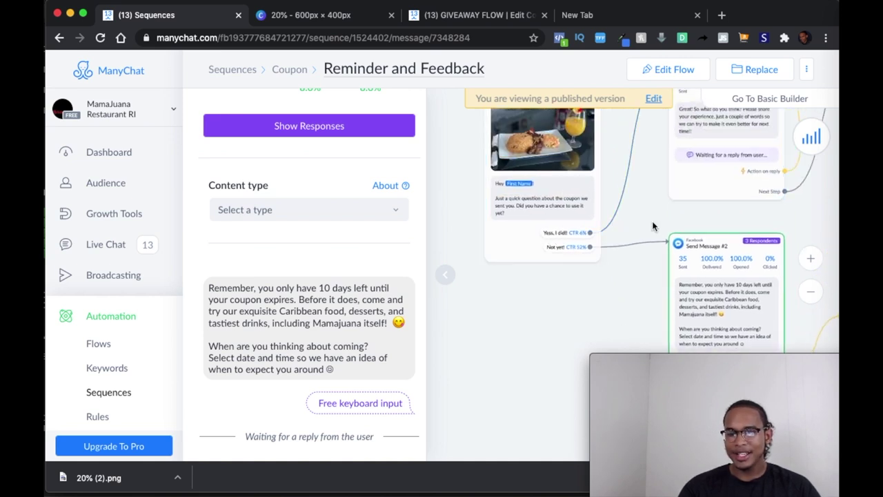
left_click_drag(651, 227, 479, 320)
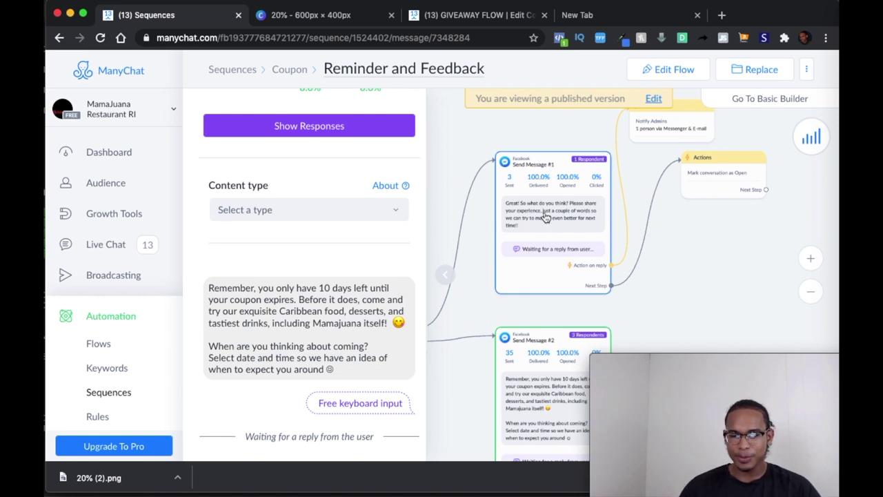
left_click(581, 292)
scroll(375, 296, "down", 2)
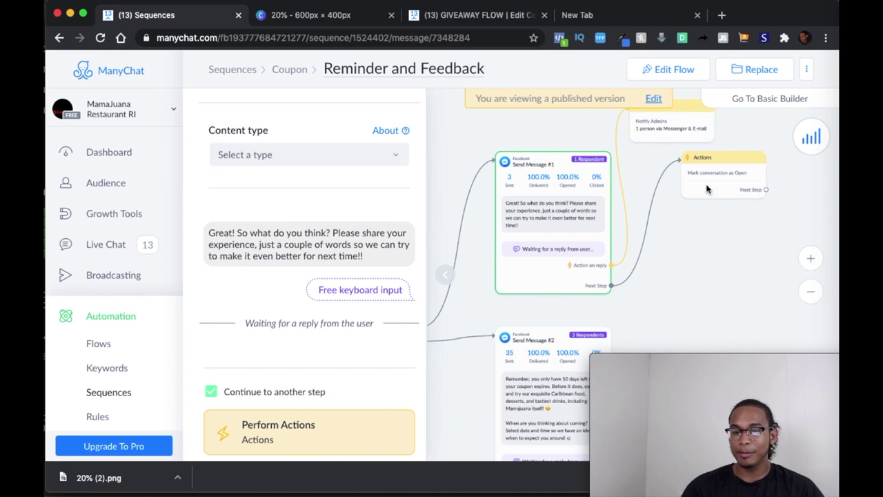
scroll(711, 191, "up", 5)
scroll(713, 194, "up", 1)
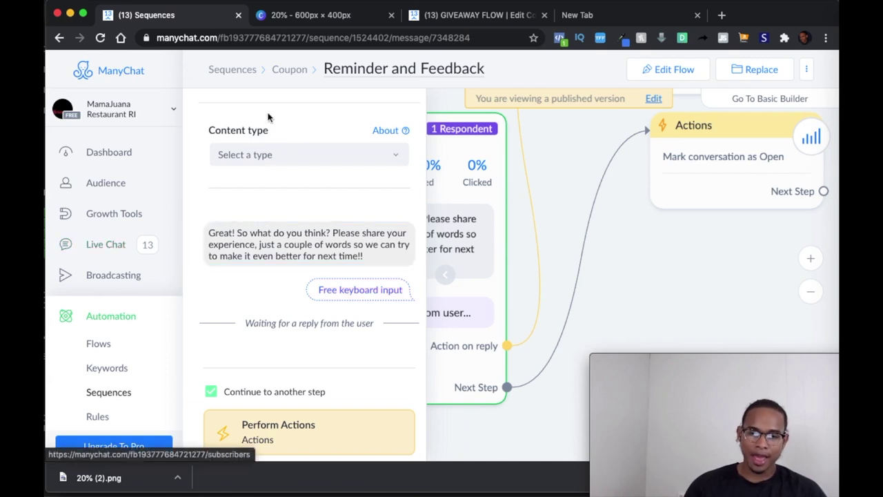
Step: Return to the Coupon sequence and open its 15-day Coupon message to inspect the Actions block's tag
left_click(243, 72)
left_click(467, 276)
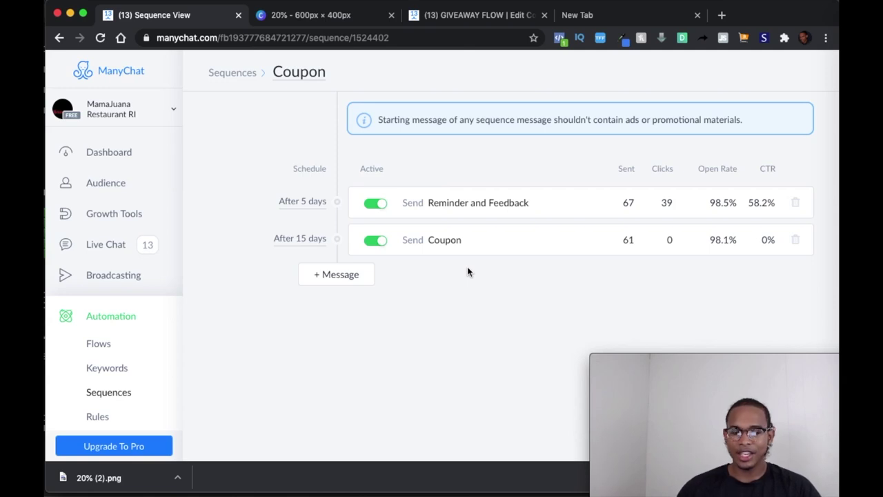
left_click(434, 238)
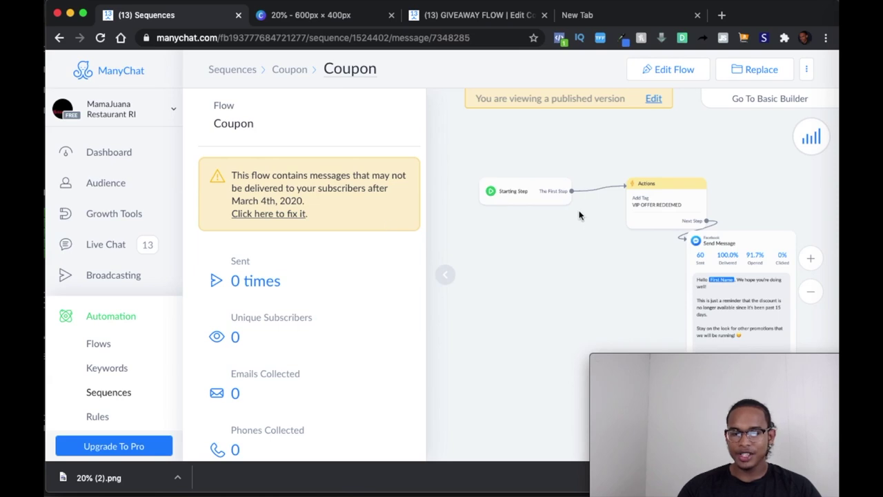
scroll(593, 204, "up", 3)
left_click_drag(631, 209, 510, 168)
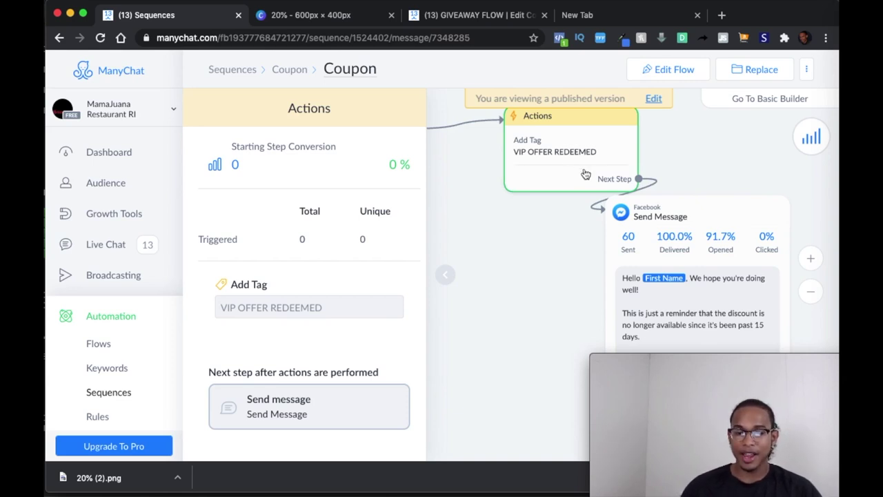
Step: Read the Send Message block's discount expiry notice and check how it follows from the VIP OFFER REDEEMED tag action
scroll(690, 214, "right", 3)
scroll(804, 256, "left", 2)
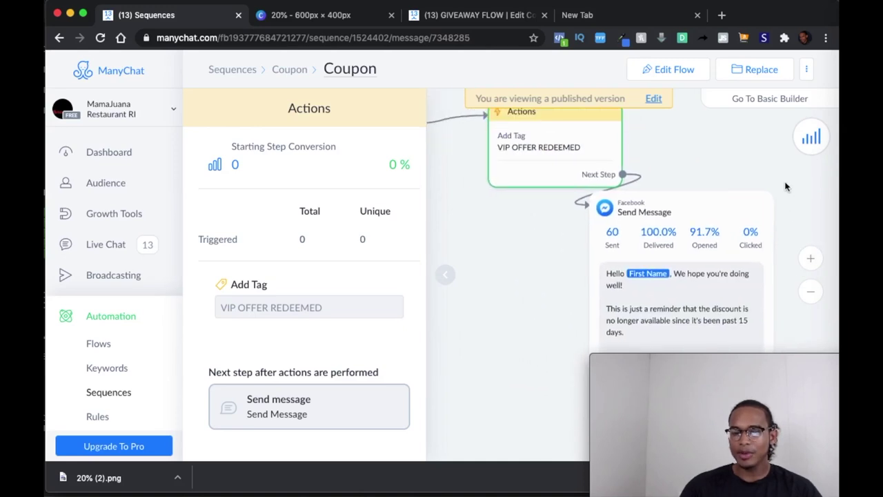
scroll(698, 118, "right", 3)
scroll(680, 117, "down", 2)
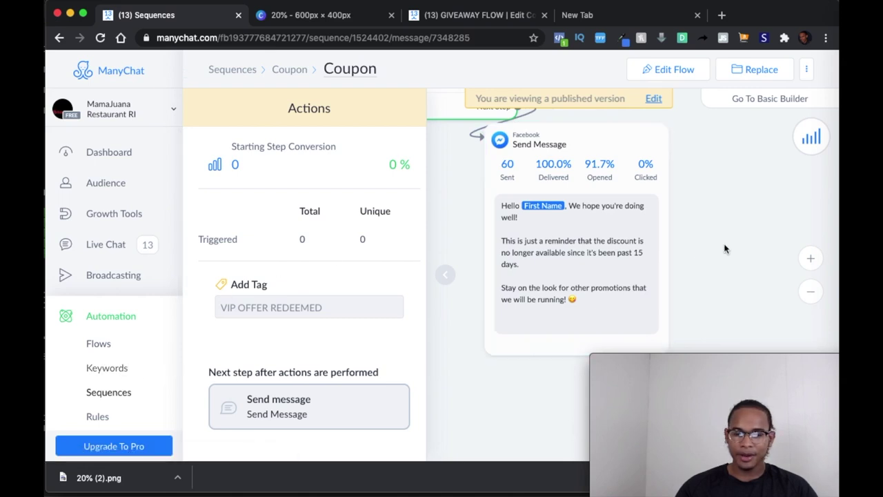
scroll(755, 250, "left", 5)
left_click_drag(511, 228, 658, 283)
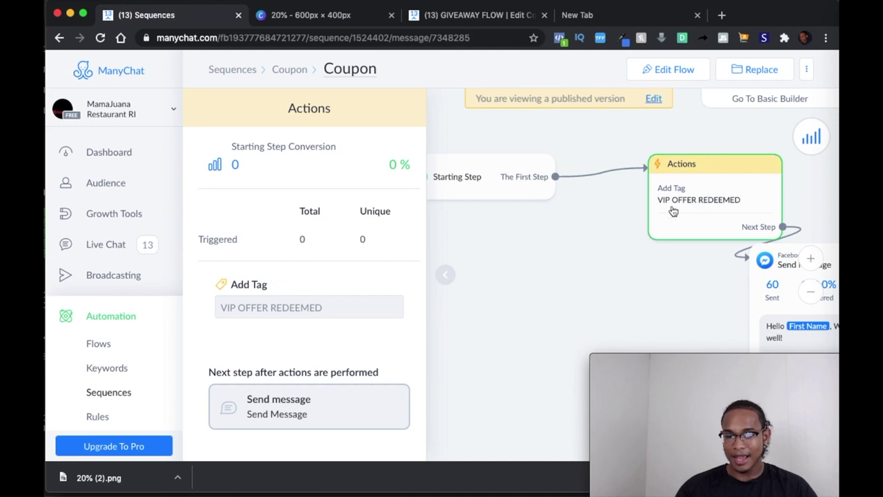
left_click(664, 275)
left_click_drag(663, 276, 572, 237)
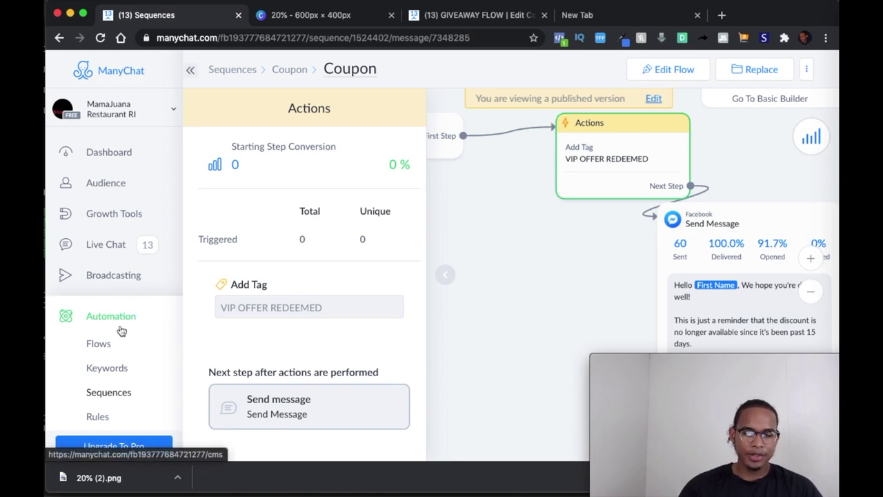
Step: Return to the Flows list and open FREE FOOD GIVE AWAY FLOW in the editor
scroll(116, 353, "down", 3)
scroll(115, 308, "up", 3)
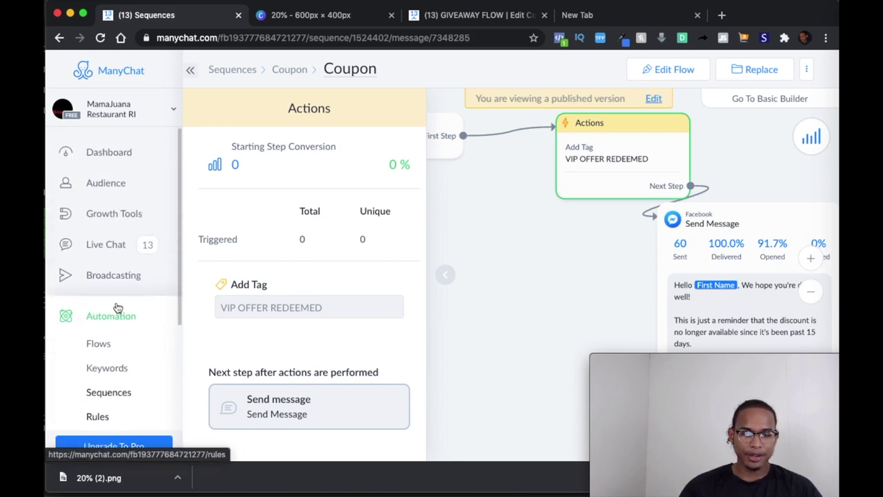
scroll(115, 297, "down", 4)
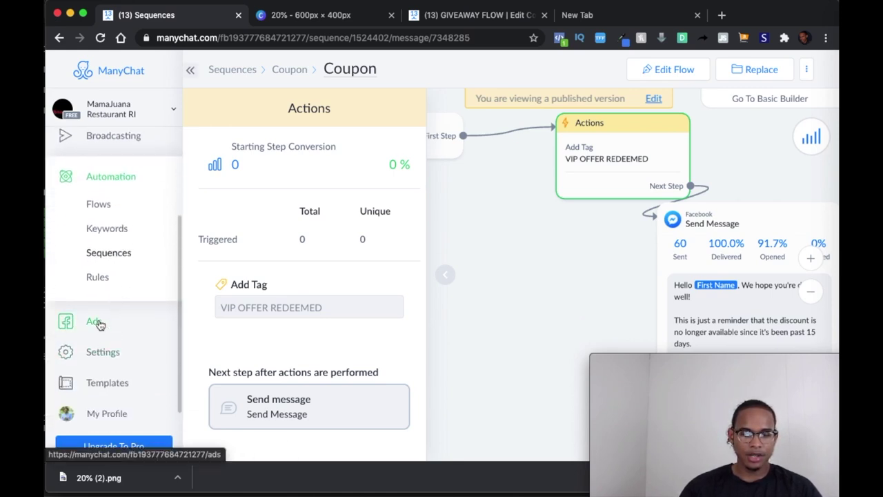
scroll(94, 290, "up", 1)
left_click(98, 242)
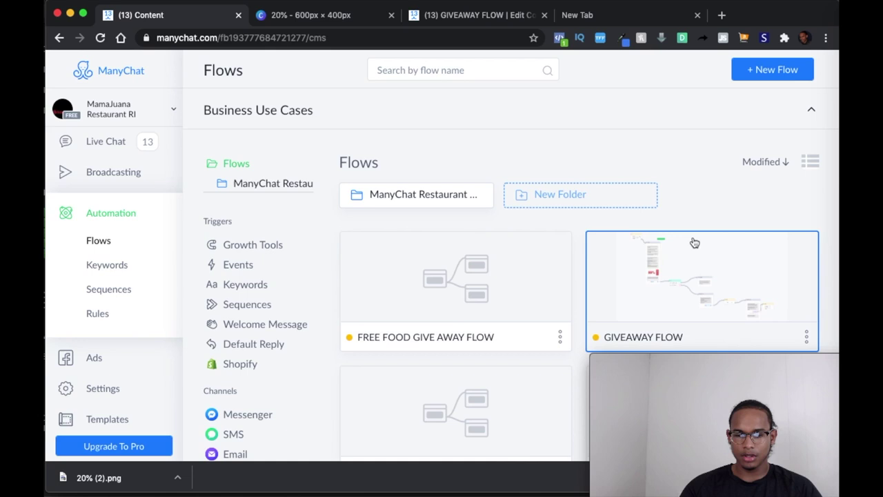
left_click(501, 279)
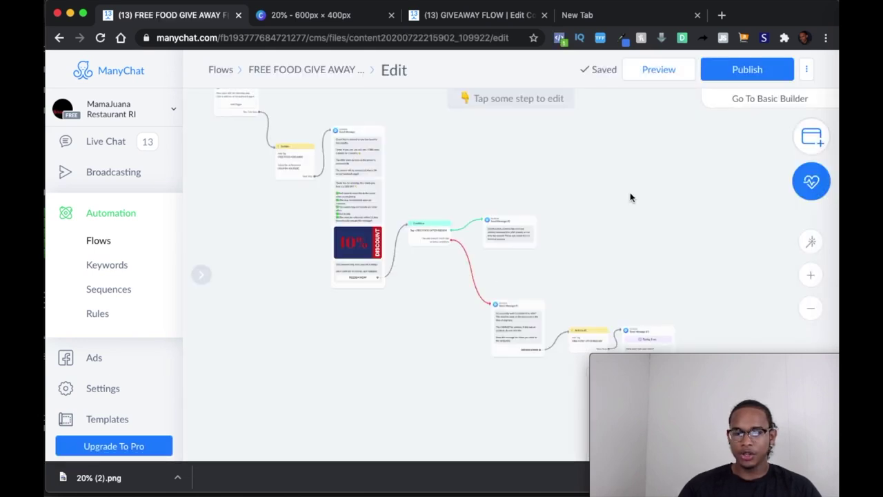
Step: Examine the redemption branch on the canvas up to the Actions #1 block's FREE FOOD OFFER REEDEM tag
left_click(532, 274)
left_click_drag(533, 274, 479, 202)
scroll(484, 203, "up", 3)
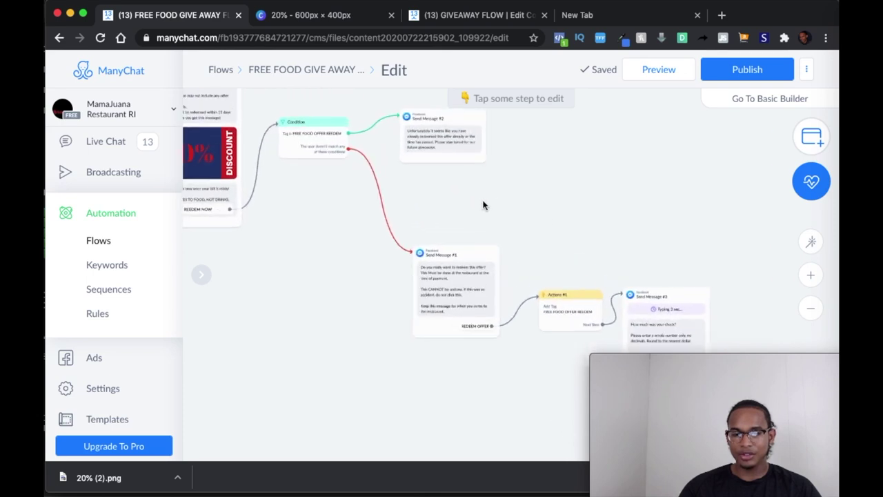
left_click_drag(524, 183, 496, 163)
scroll(496, 163, "up", 3)
scroll(501, 205, "down", 3)
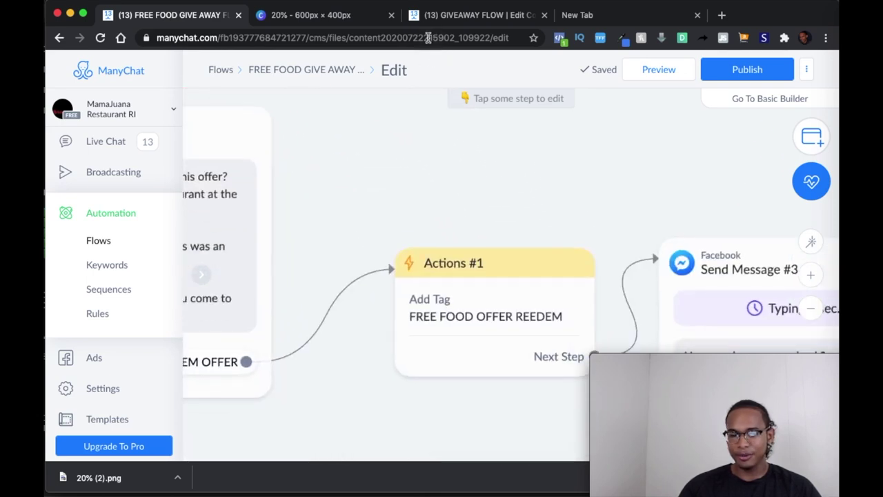
mouse_move(539, 277)
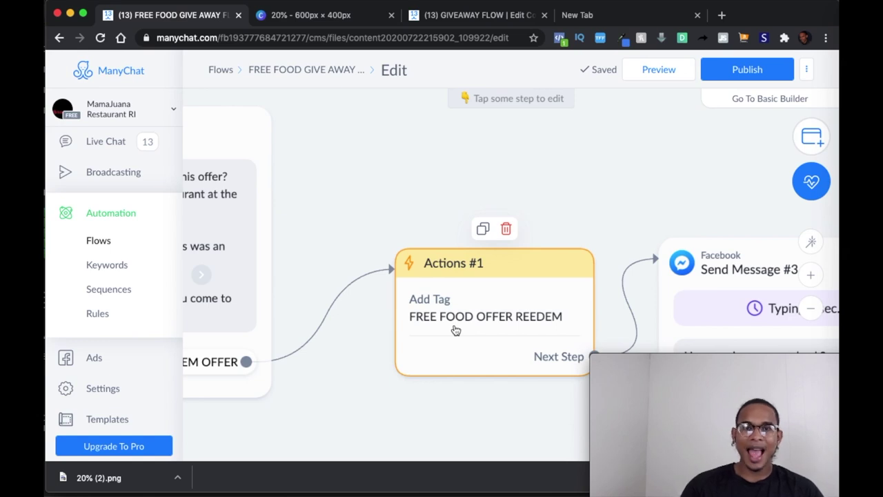
Step: Review the Condition block's tag check and the discount image and REEDEM NOW button that lead into it
left_click_drag(363, 203, 659, 154)
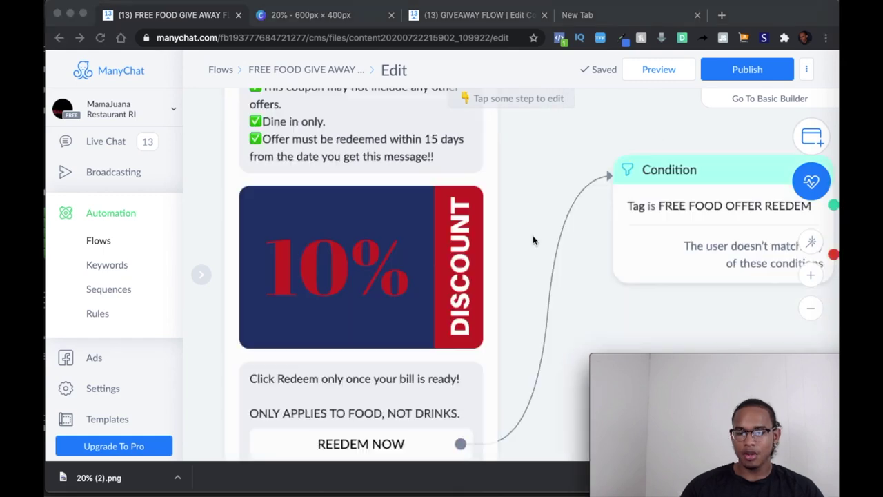
left_click(451, 134)
left_click_drag(617, 256, 532, 209)
left_click(531, 193)
scroll(531, 193, "down", 3)
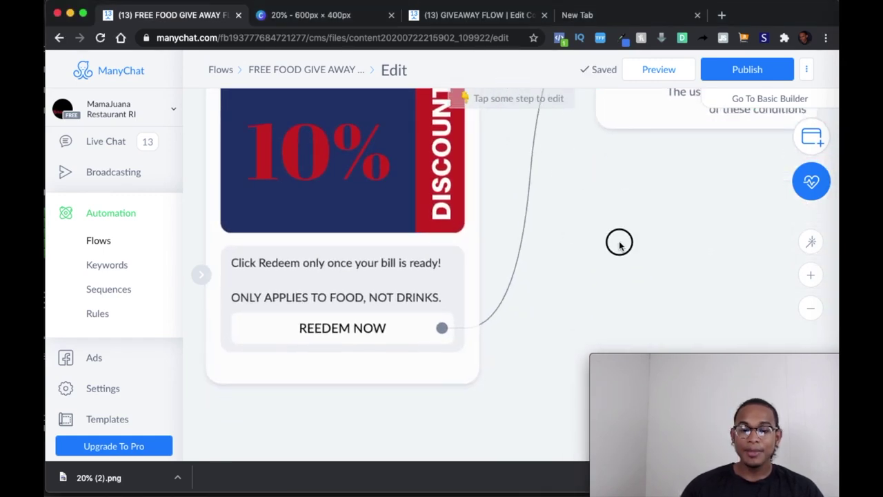
Step: Review the Condition block's FREE FOOD OFFER REEDEM tag check and the already-redeemed notice in Send Message #2
scroll(619, 242, "right", 1)
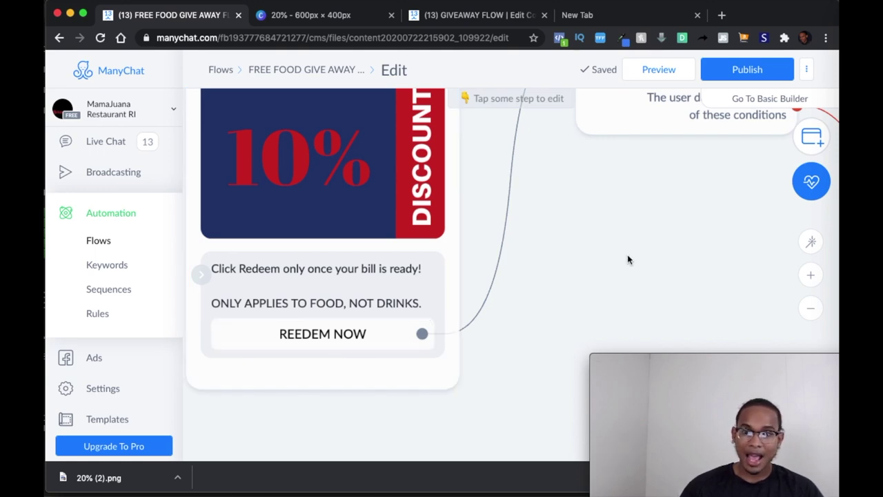
left_click_drag(639, 249, 397, 435)
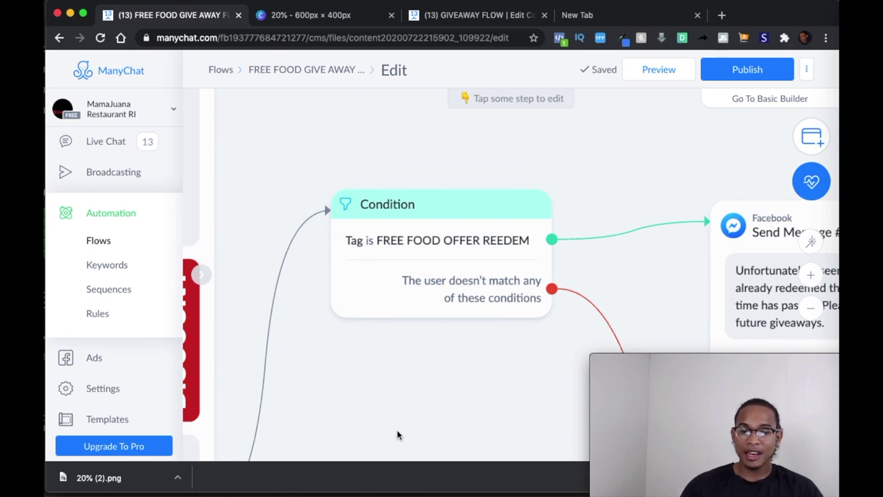
left_click_drag(449, 408, 258, 323)
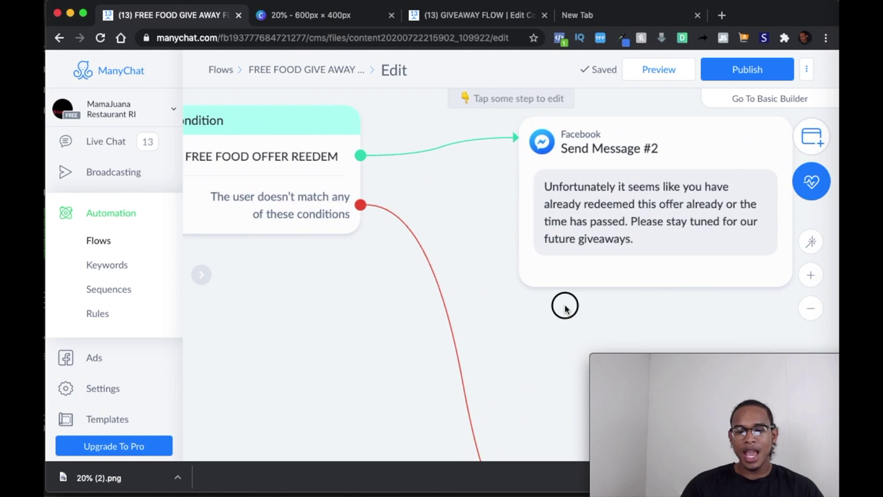
left_click_drag(565, 306, 426, 305)
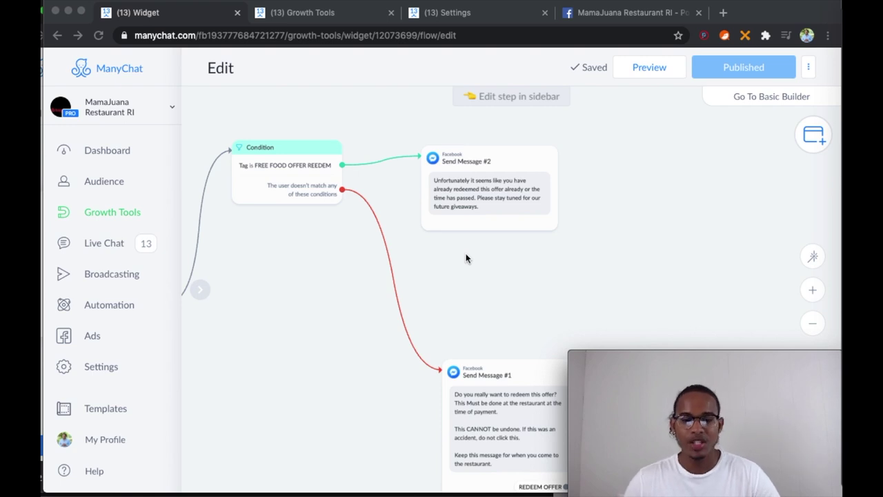
Step: Look through the growth tool types, including Facebook Comments 2.0, and return to the Growth Tools list without creating a widget
left_click(333, 18)
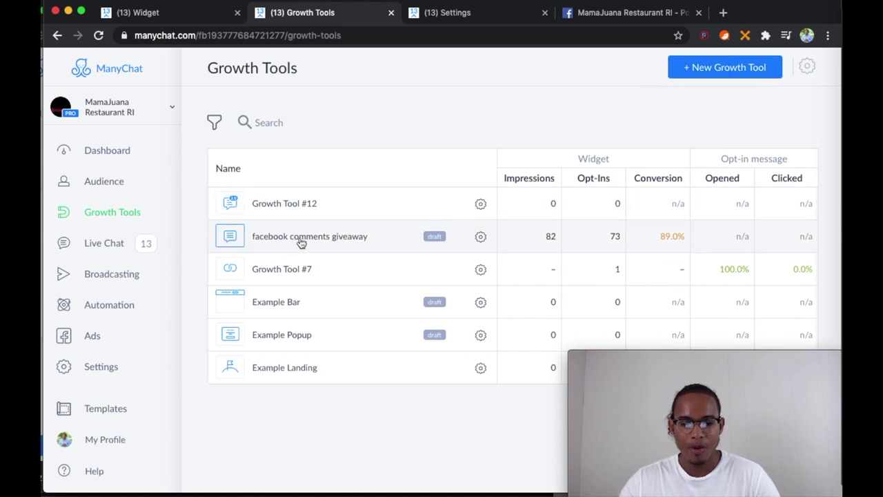
left_click(706, 72)
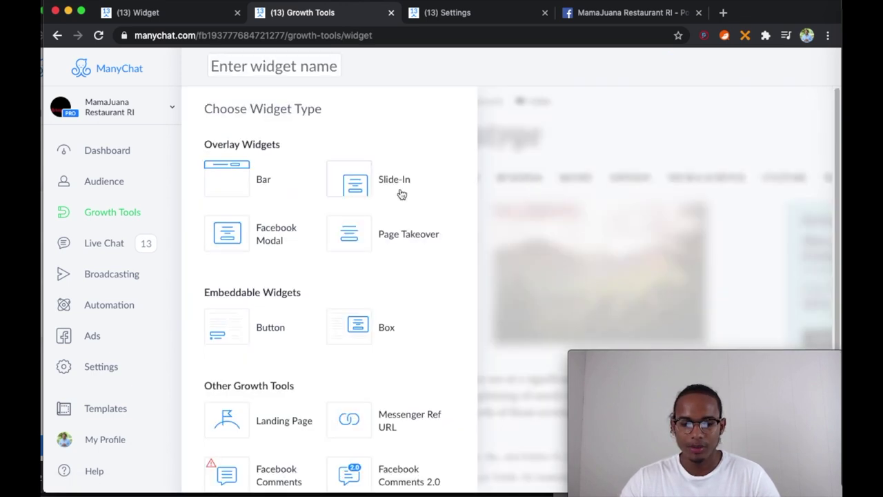
scroll(394, 193, "down", 3)
mouse_move(212, 331)
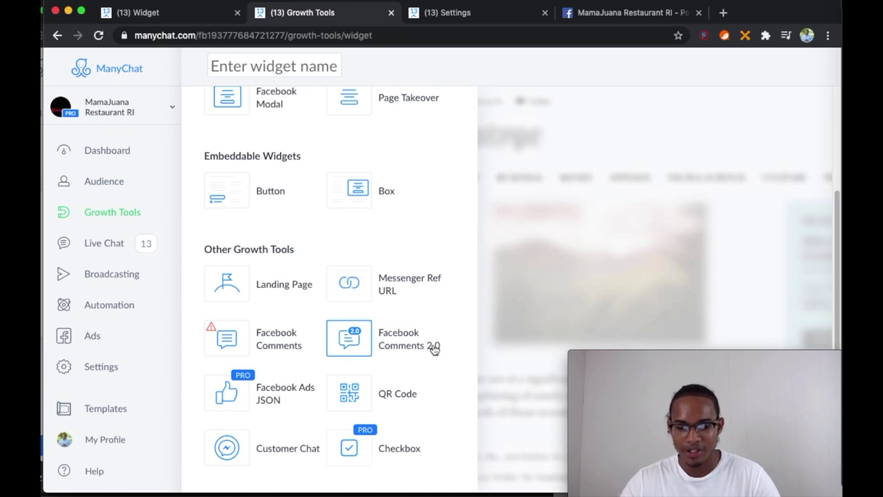
right_click(58, 38)
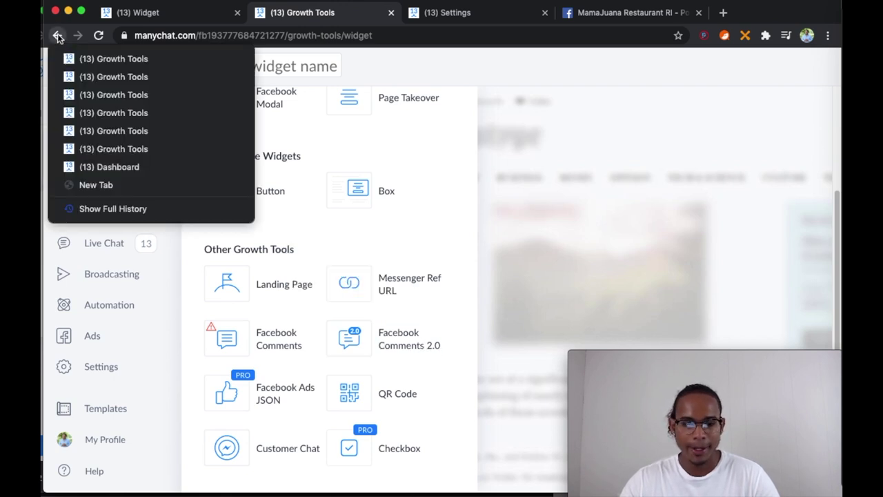
left_click(58, 37)
left_click(58, 38)
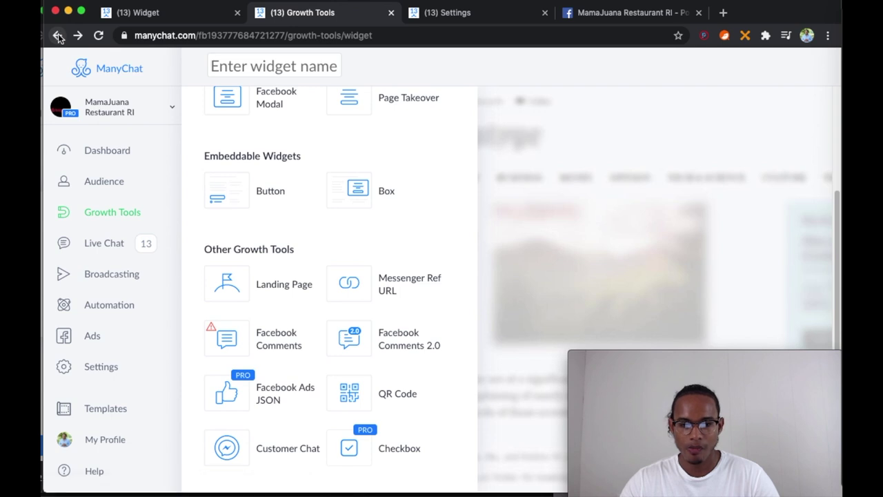
left_click(95, 216)
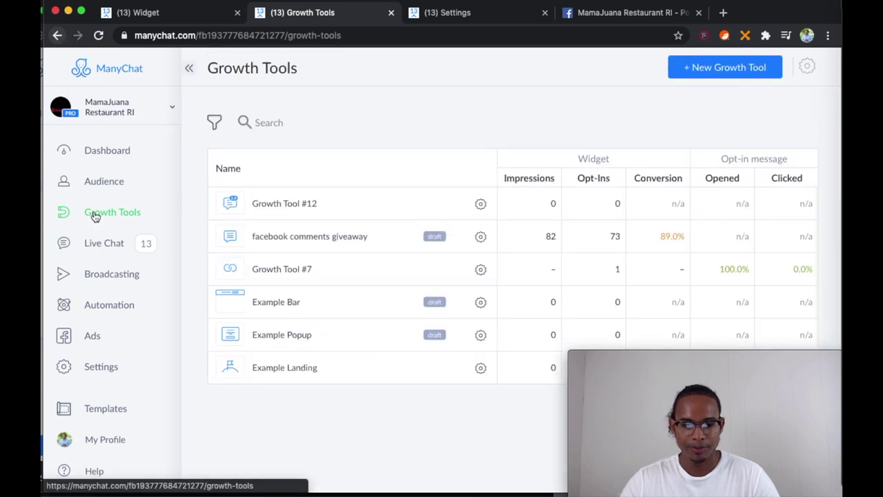
Step: Open the facebook comments giveaway growth tool and review its post tracking settings, auto-response message and opt-in actions
left_click(319, 235)
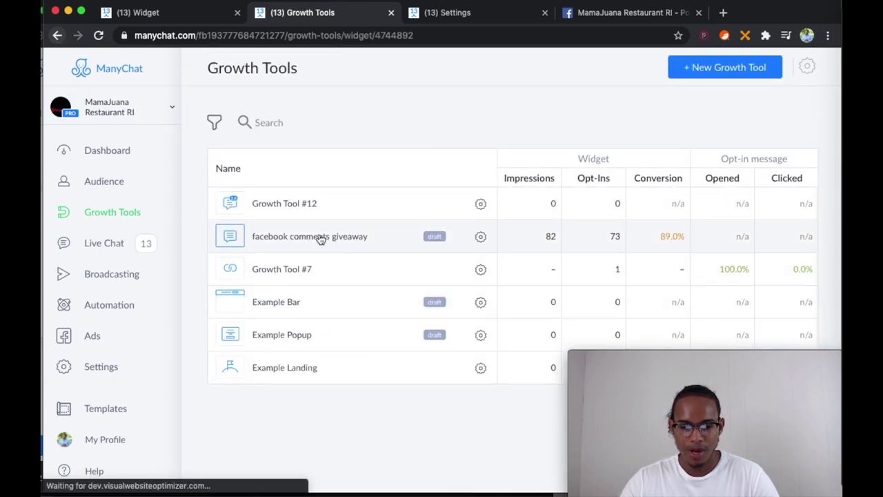
scroll(307, 224, "down", 3)
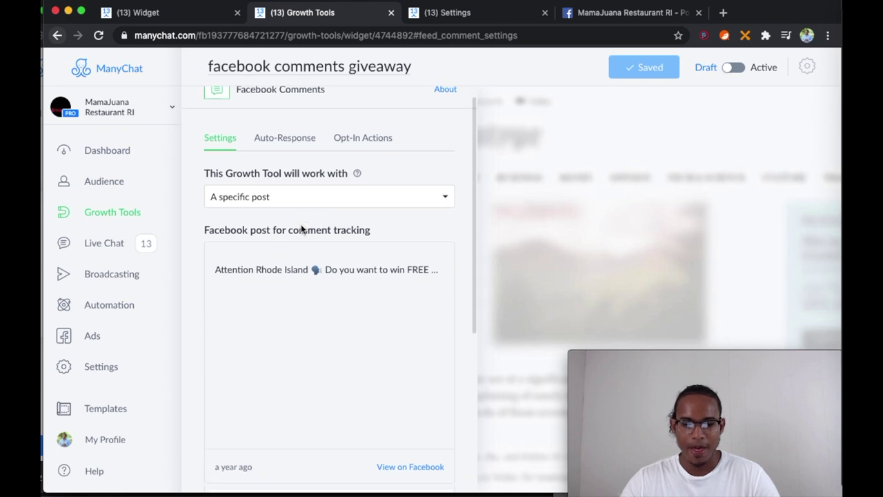
scroll(301, 228, "up", 3)
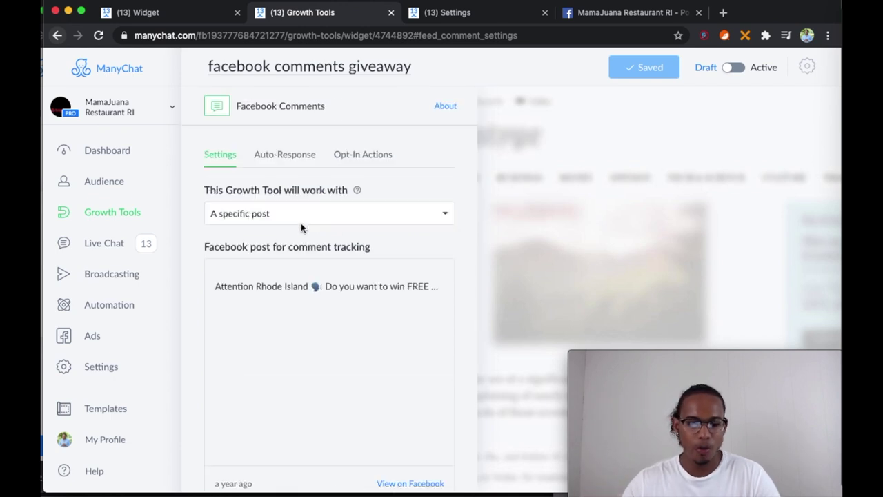
scroll(302, 224, "down", 6)
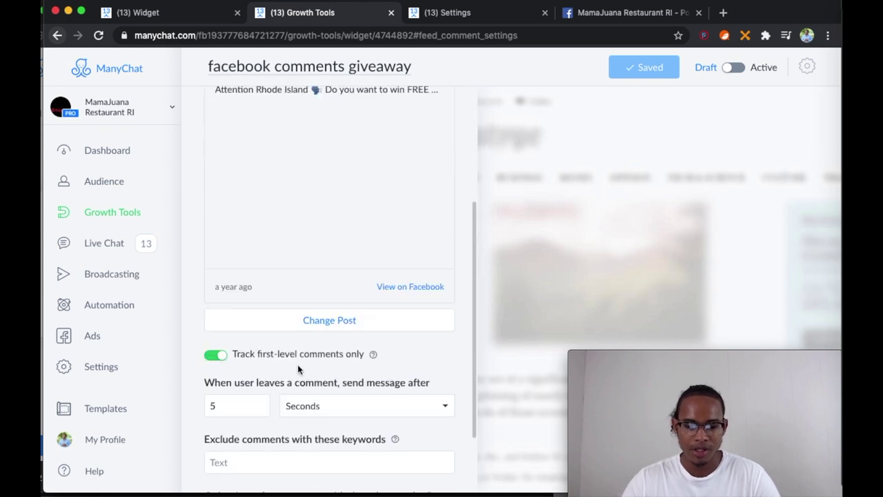
scroll(297, 371, "up", 6)
left_click(298, 153)
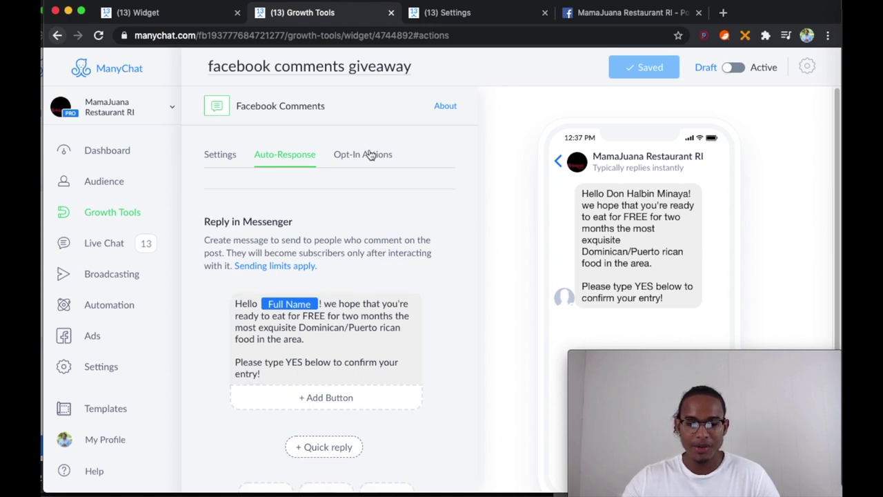
left_click(368, 154)
left_click(292, 152)
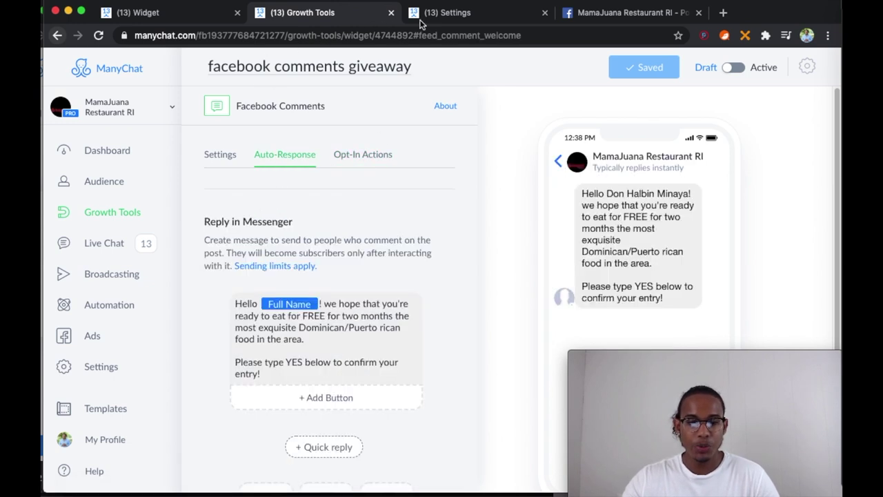
Step: Return to the Facebook Comments 2.0 widget's flow and examine the Starting Step, Send Message #5 and Actions blocks
left_click(194, 20)
scroll(233, 321, "left", 5)
scroll(232, 322, "up", 1)
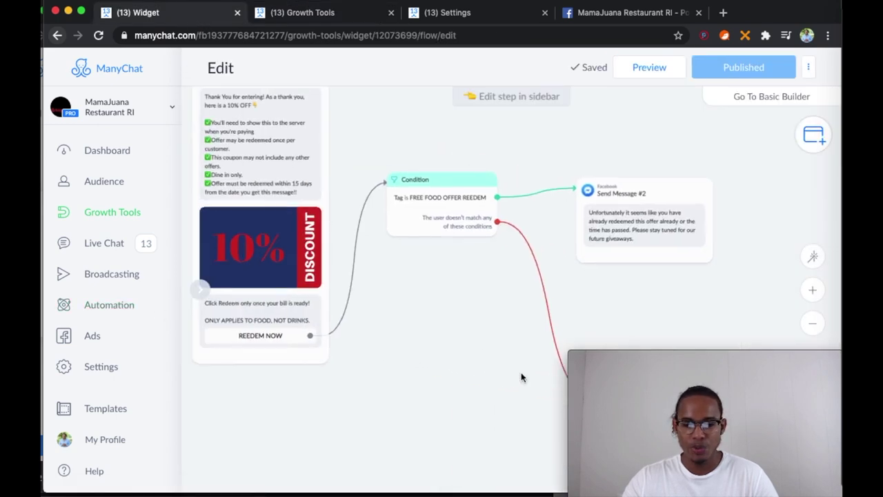
scroll(398, 228, "up", 3)
scroll(398, 228, "left", 3)
scroll(430, 347, "down", 6)
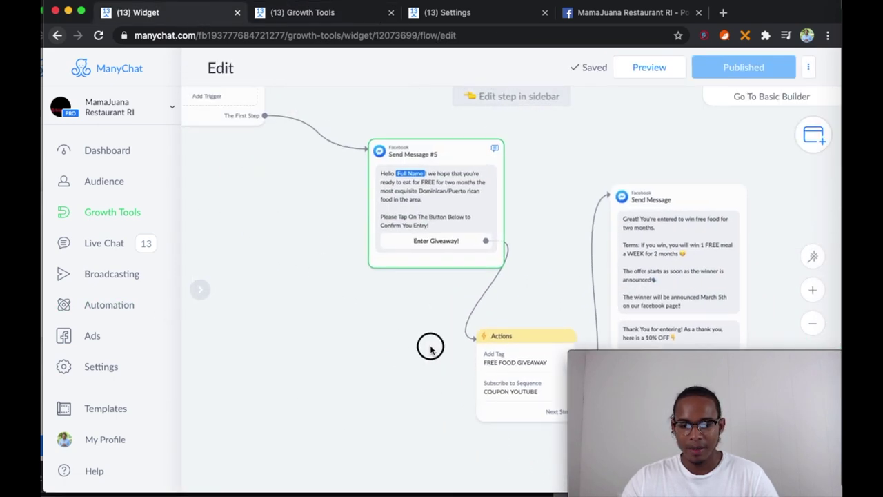
scroll(405, 325, "up", 3)
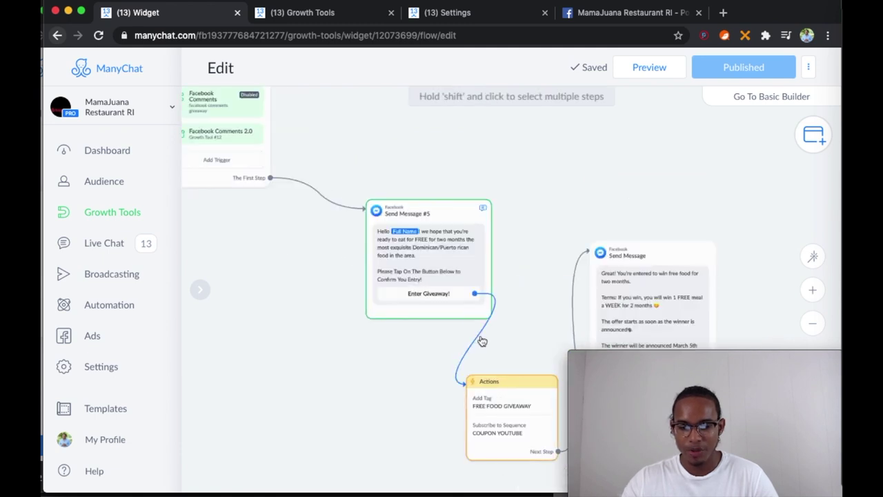
Step: Detach Send Message #5 from the Actions block, move it aside and link the Starting Step directly to the Actions block
left_click(475, 319)
left_click_drag(432, 285, 430, 184)
left_click_drag(270, 179, 494, 421)
scroll(404, 284, "up", 3)
scroll(405, 284, "left", 3)
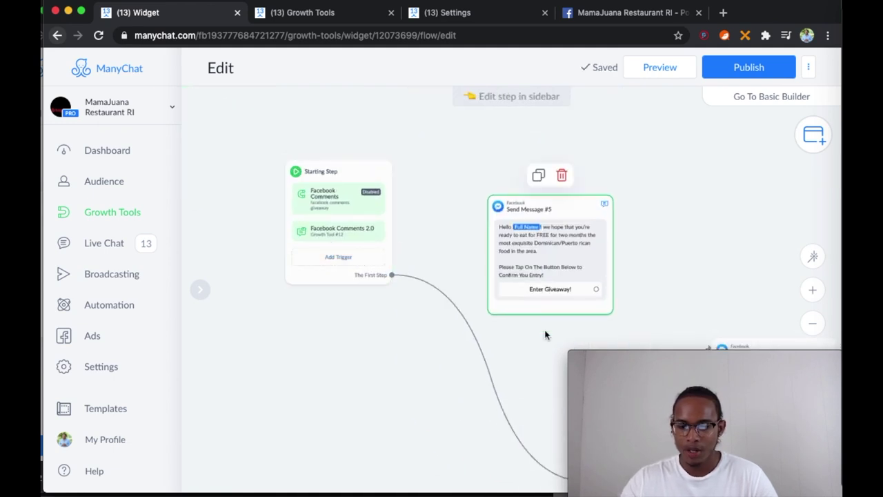
Step: Add a Send Message block below Send Message #5 and copy the giveaway greeting text from Send Message #5 into it
left_click(804, 136)
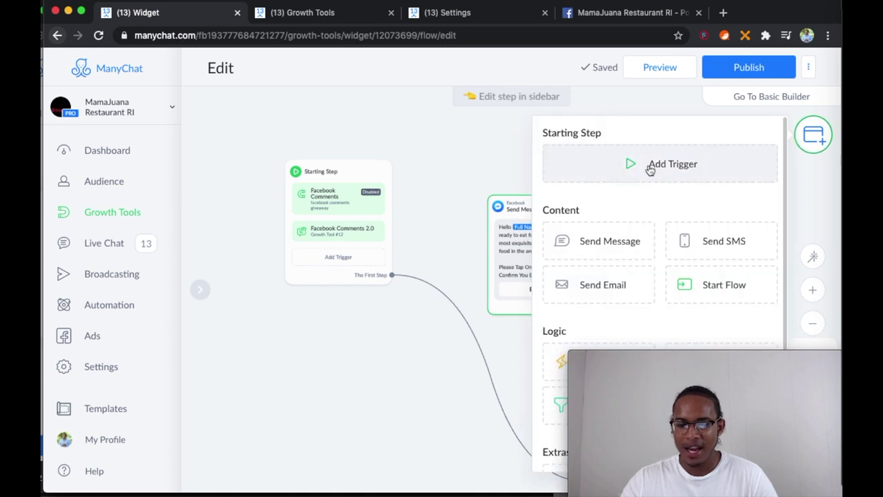
left_click_drag(592, 245, 536, 171)
left_click(537, 172)
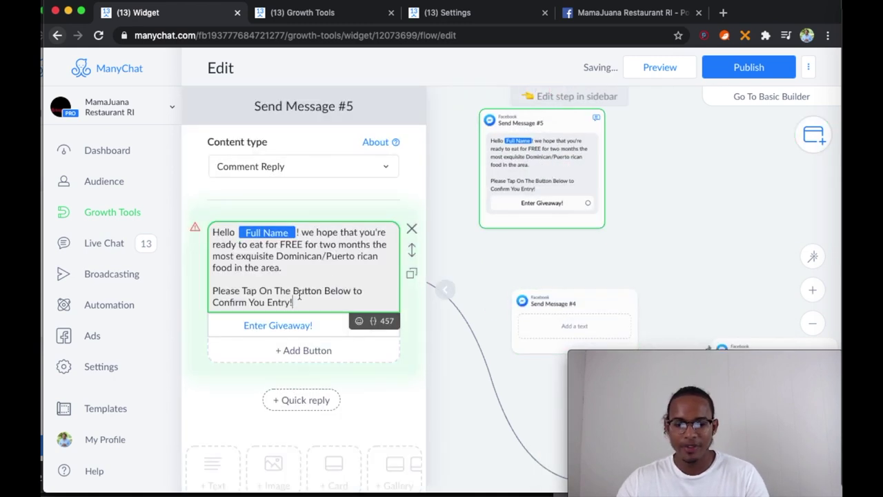
key("ctrl+a")
key("ctrl+c")
left_click(525, 303)
left_click(331, 242)
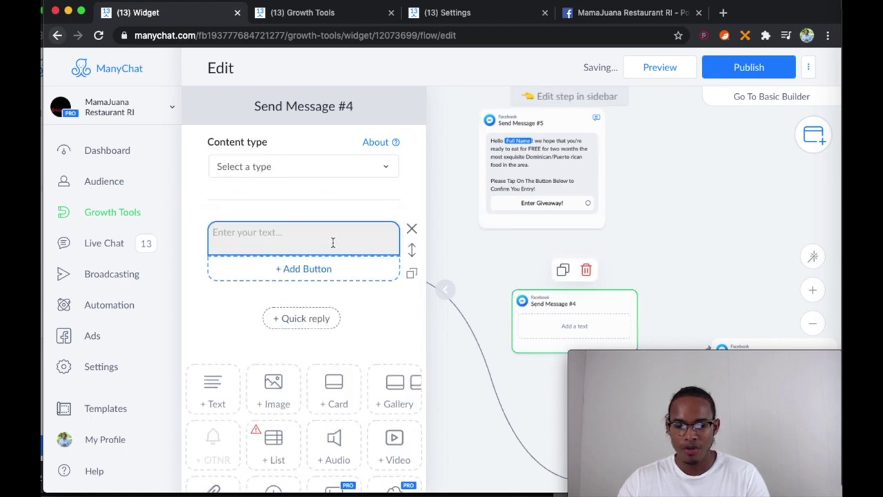
key("ctrl+v")
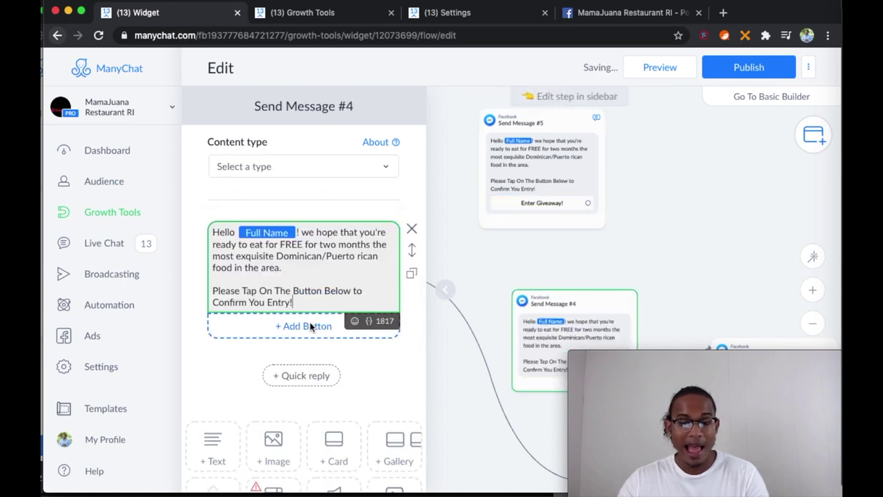
Step: Add a button titled "ENTER GIVEAWAY!" beneath the greeting text in Send Message #4
left_click(312, 326)
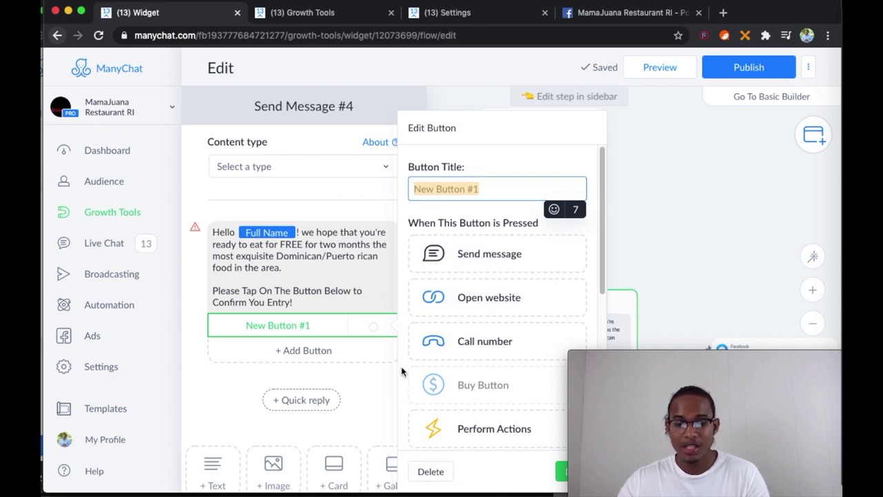
type("ENT")
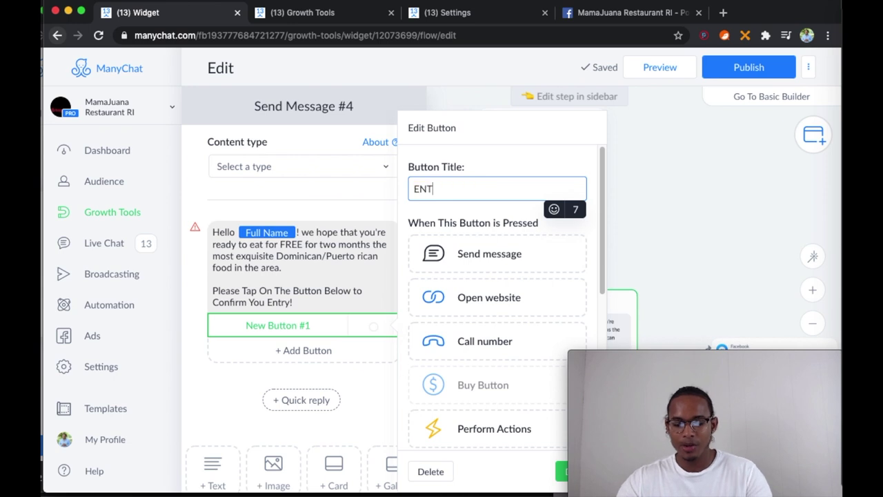
type("ER GIVEAWAY!")
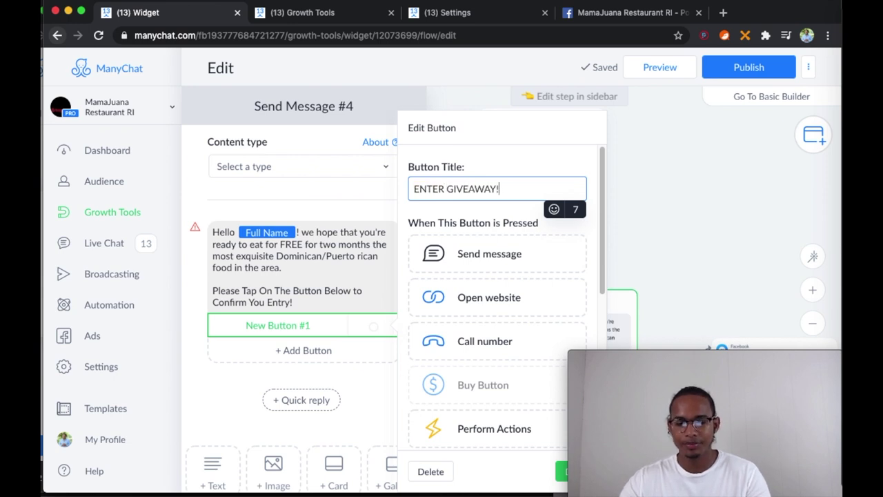
left_click(560, 472)
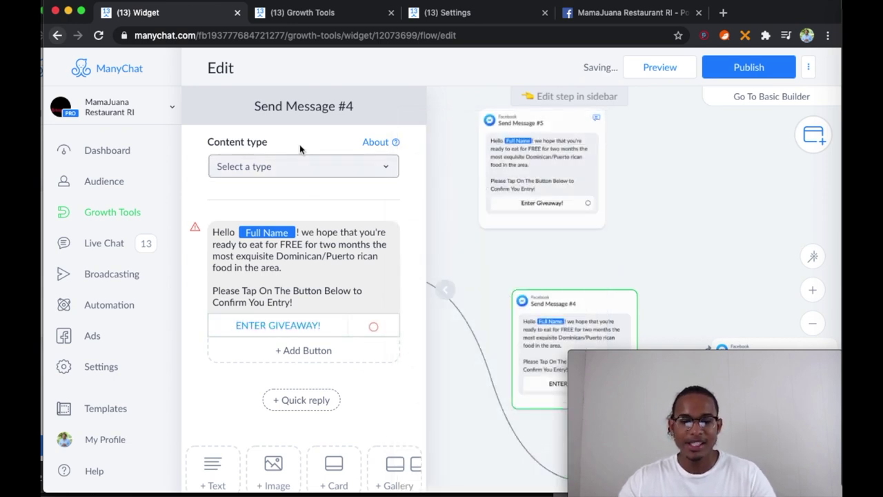
Step: Set the content type of Send Message #4 to Comment Reply
left_click(258, 166)
scroll(276, 317, "down", 1)
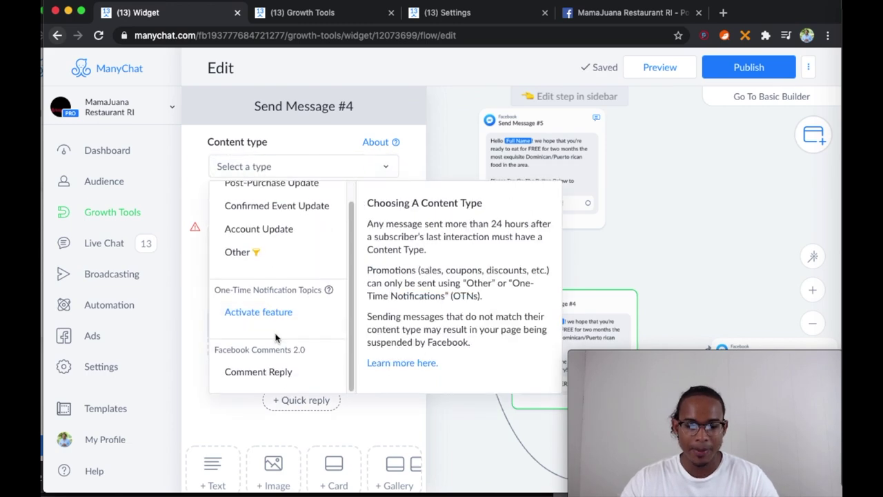
left_click(276, 370)
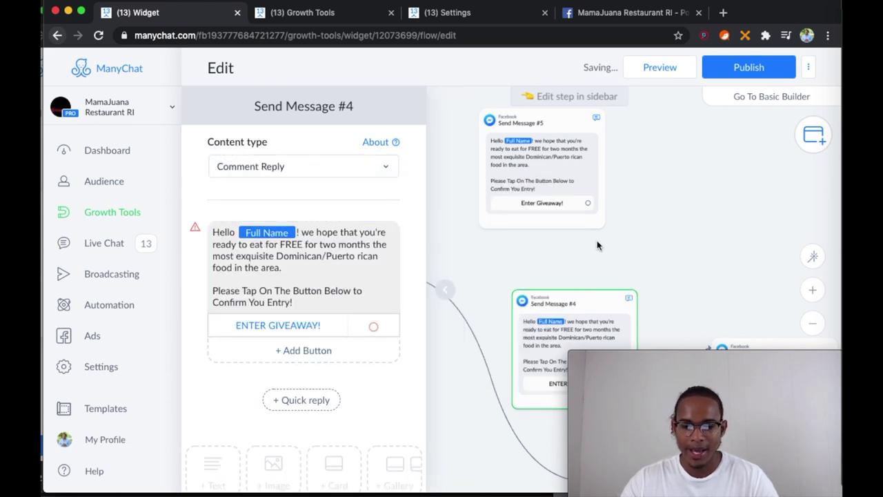
Step: Link the Starting Step's first step to Send Message #4 and move that block closer to the Starting Step
left_click_drag(597, 241, 661, 150)
left_click_drag(707, 166, 660, 163)
scroll(632, 161, "down", 2)
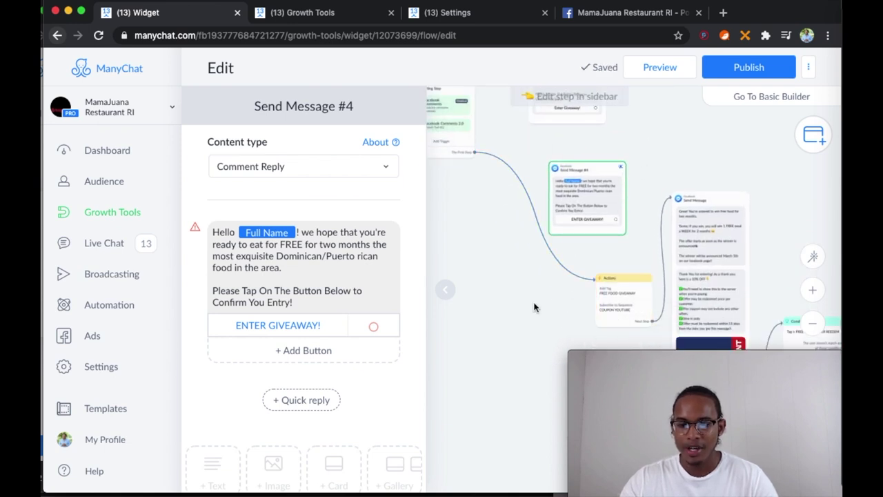
left_click_drag(558, 267, 562, 270)
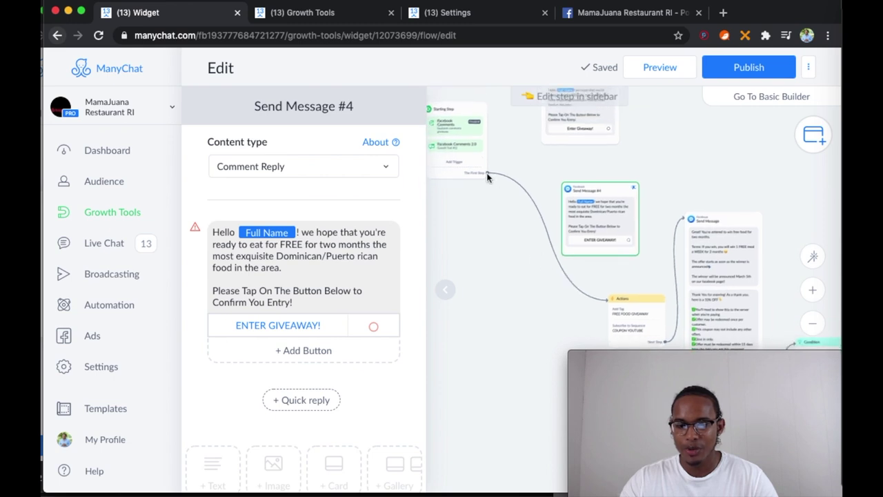
left_click(487, 173)
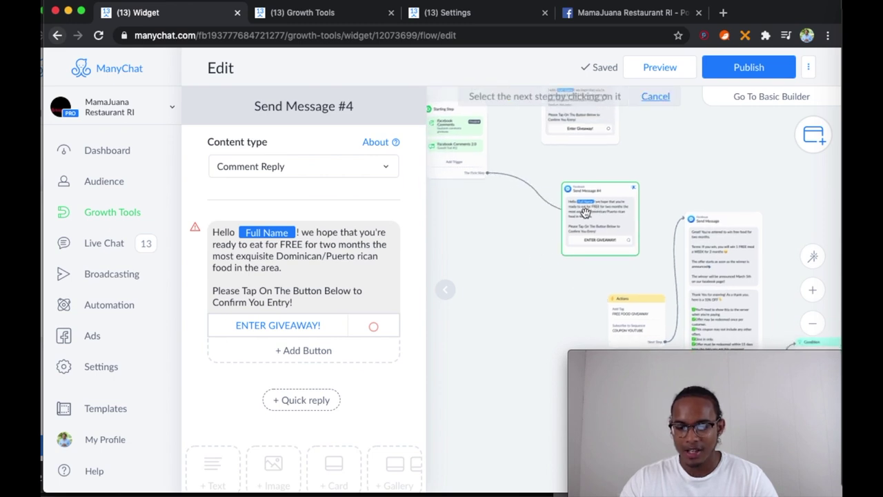
left_click_drag(585, 219, 541, 216)
Step: Link the ENTER GIVEAWAY! button of Send Message #4 to the Actions block that adds the FREE FOOD GIVEAWAY tag
scroll(601, 238, "down", 3)
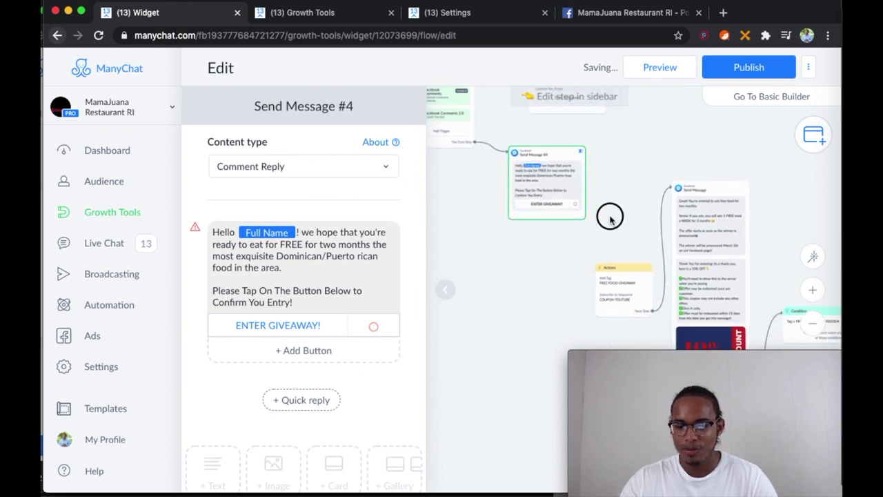
left_click(574, 202)
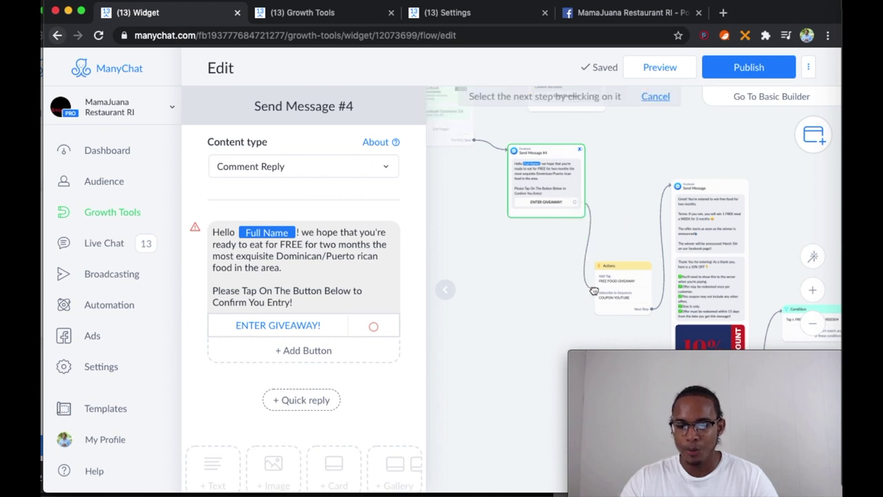
left_click(615, 286)
Step: Delete the Send Message #5 block from the flow and confirm the deletion
scroll(641, 212, "up", 3)
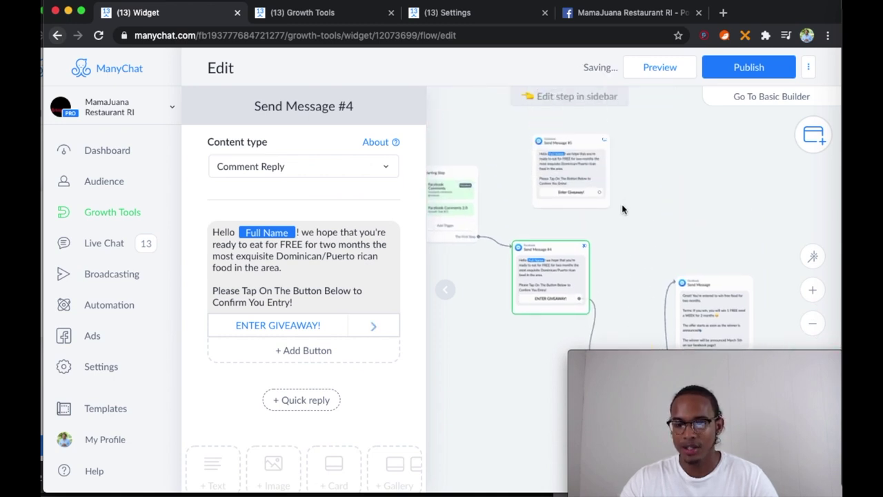
left_click(590, 119)
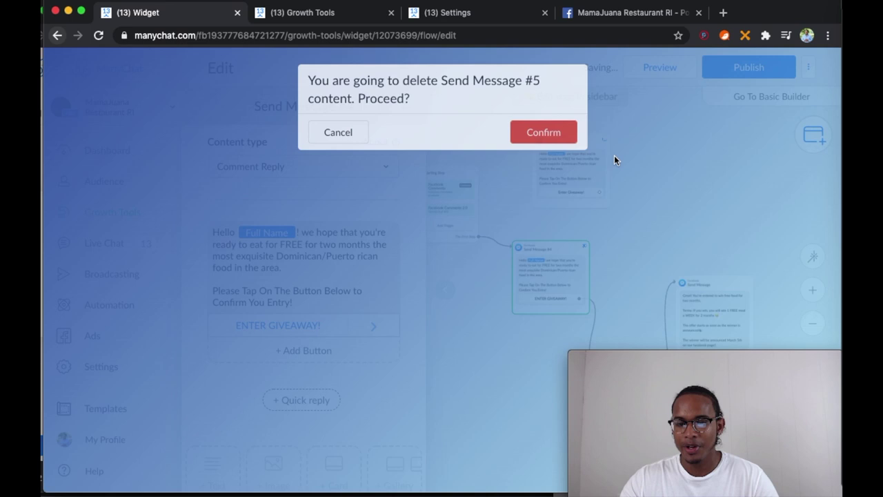
left_click(526, 140)
Step: Set the content type of the Send Message block containing the giveaway terms and 10% coupon to Account Update
scroll(654, 199, "right", 3)
scroll(654, 199, "down", 2)
left_click(557, 222)
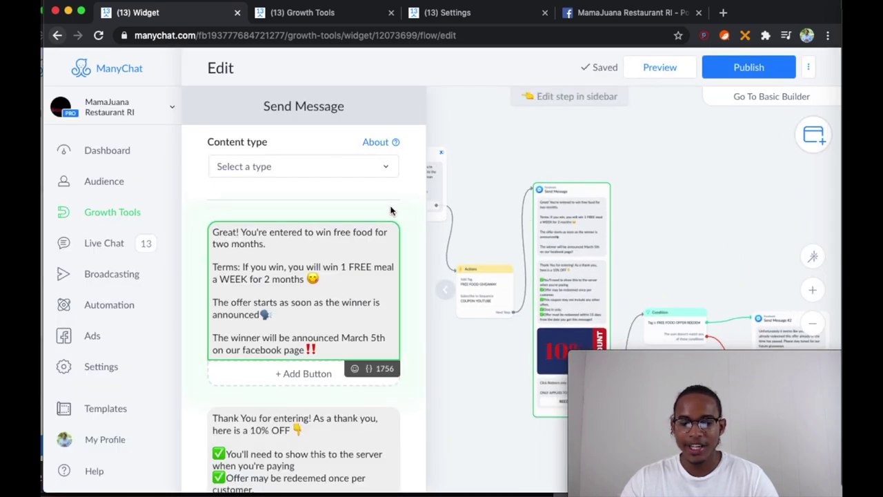
left_click(338, 174)
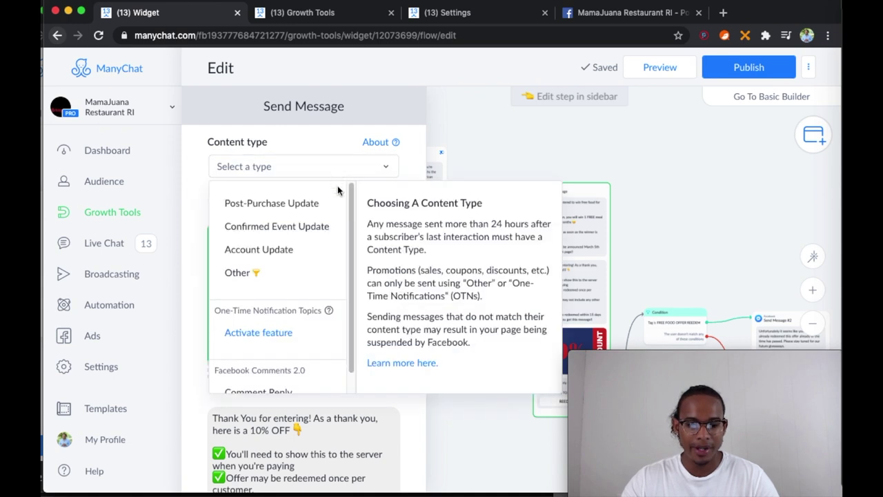
left_click(286, 251)
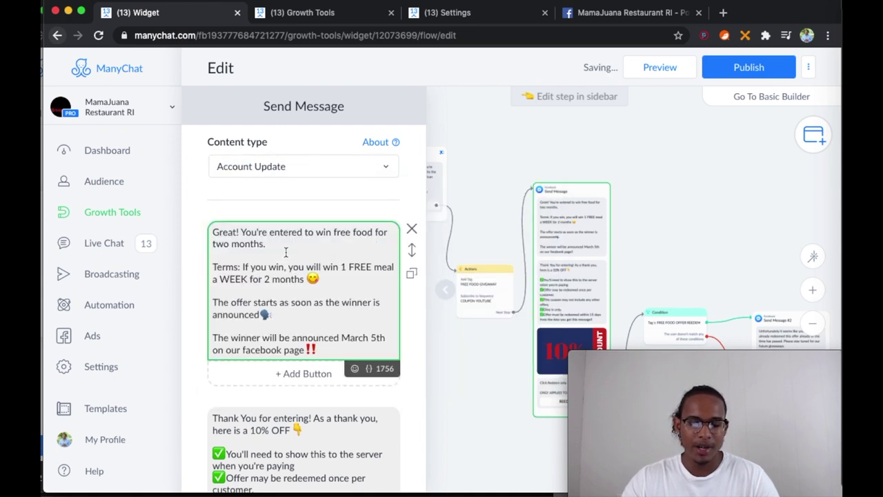
Step: Add another Facebook Comments 2.0 trigger to the Starting Step and open its settings
scroll(679, 199, "down", 3)
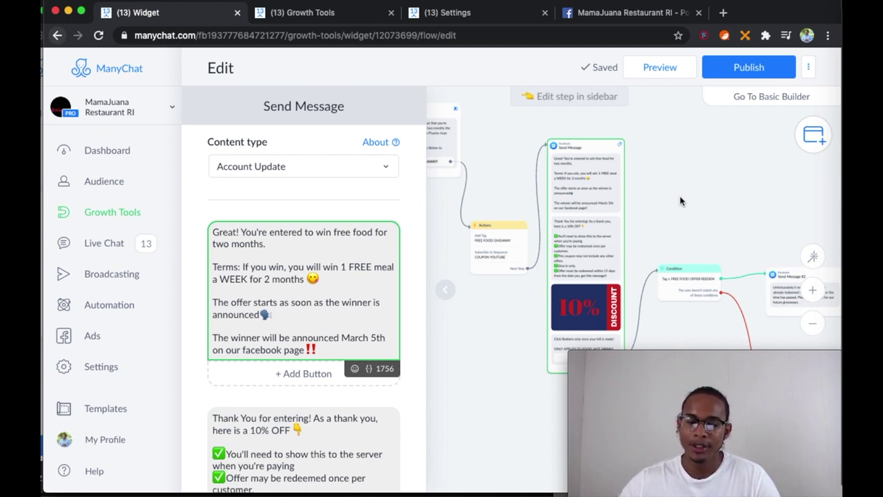
scroll(681, 201, "left", 6)
scroll(681, 201, "up", 3)
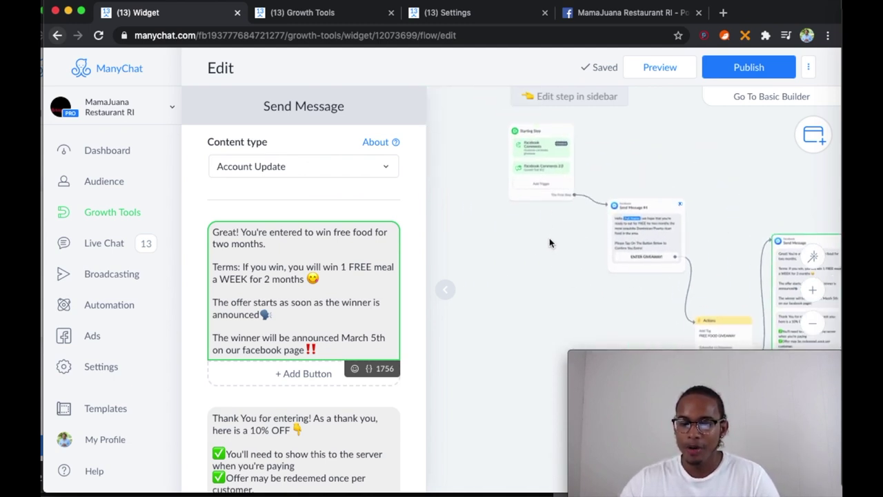
left_click(532, 181)
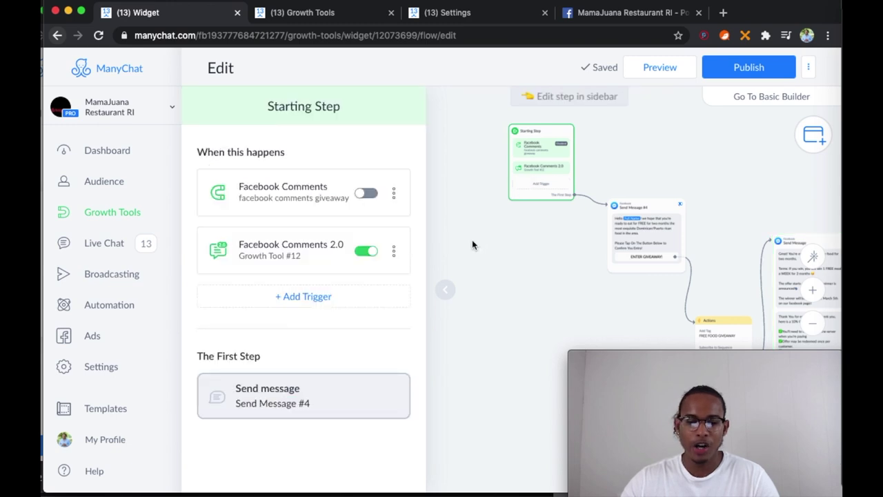
left_click(338, 299)
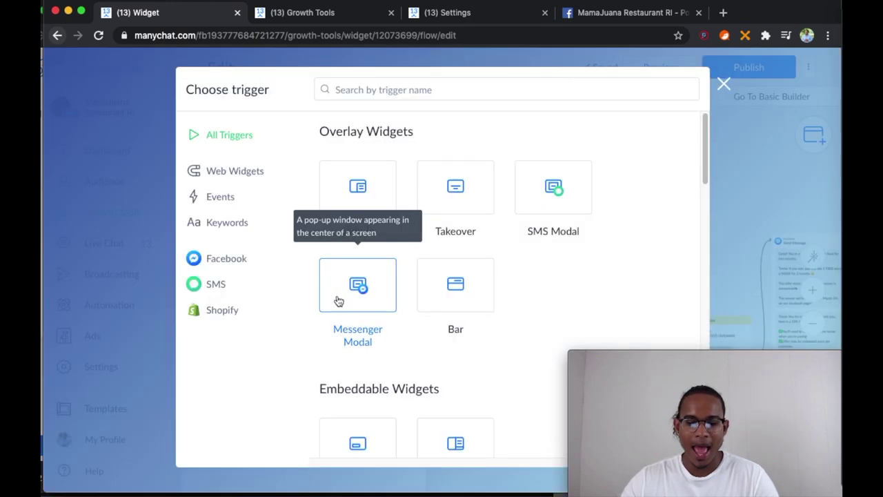
scroll(389, 319, "down", 7)
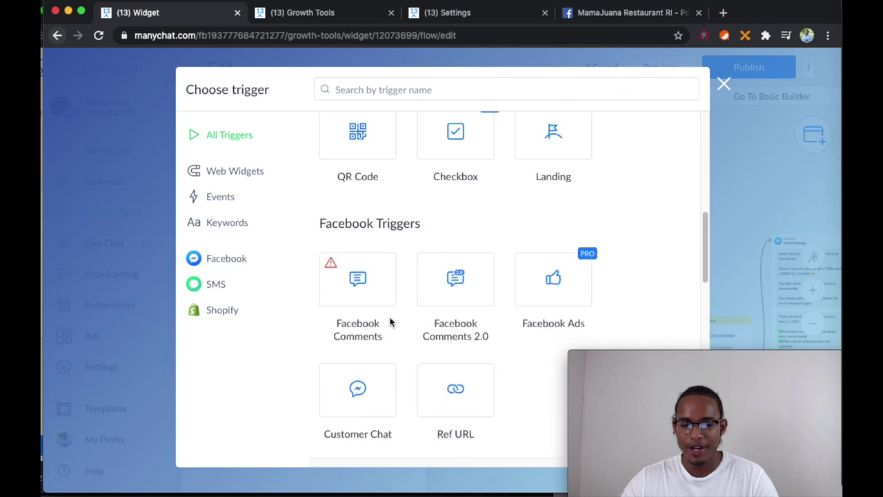
left_click(443, 305)
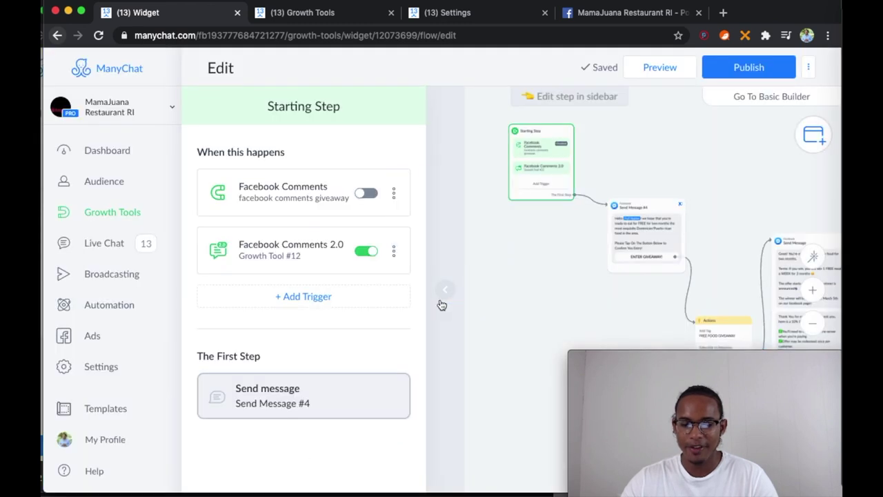
left_click(289, 306)
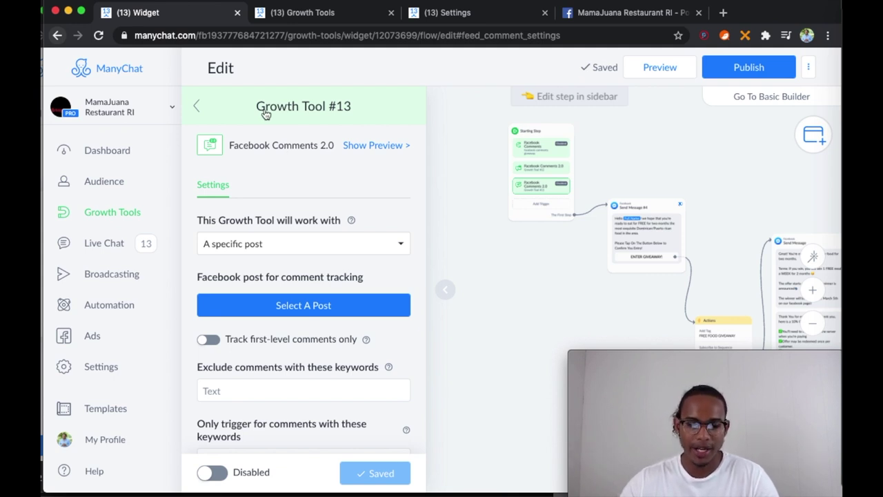
Step: Examine the post selection options for Growth Tool #13, including the Custom entry for a Facebook post URL or ID
scroll(278, 223, "down", 1)
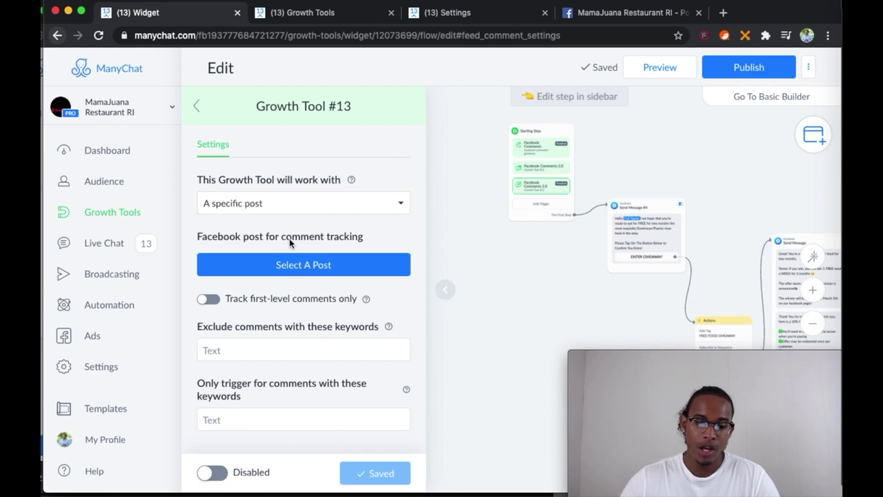
left_click(317, 262)
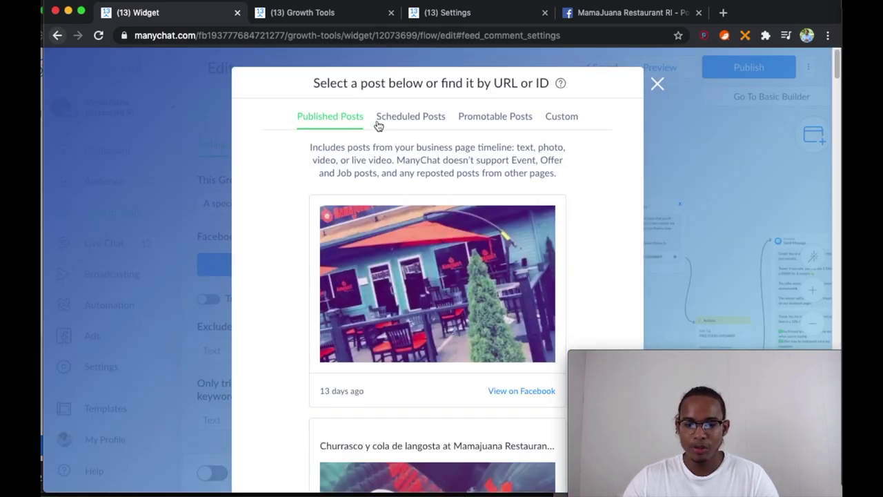
left_click(559, 117)
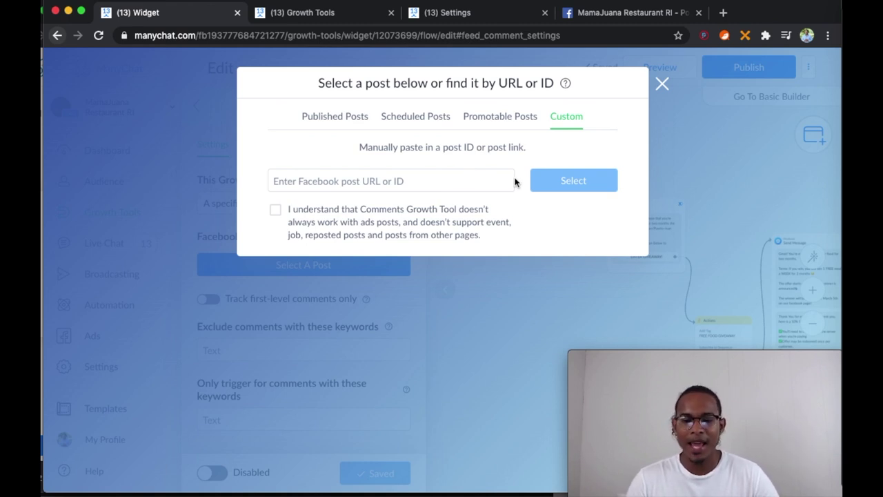
left_click(464, 183)
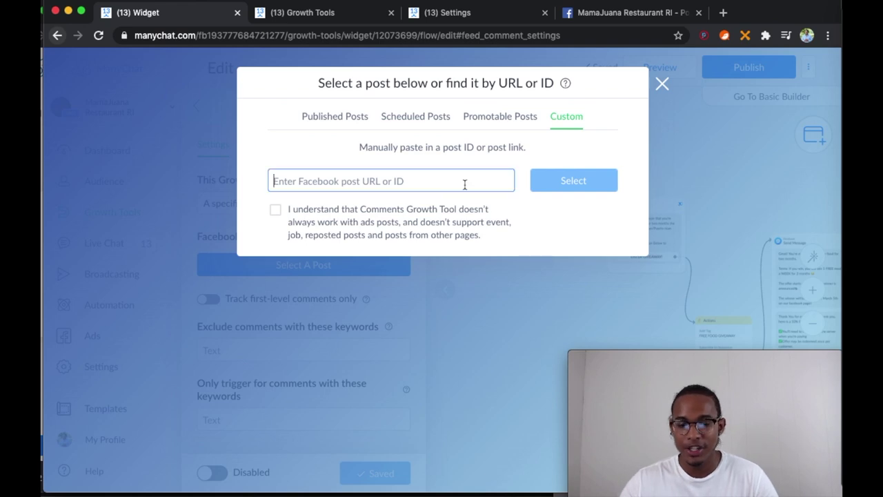
left_click(666, 86)
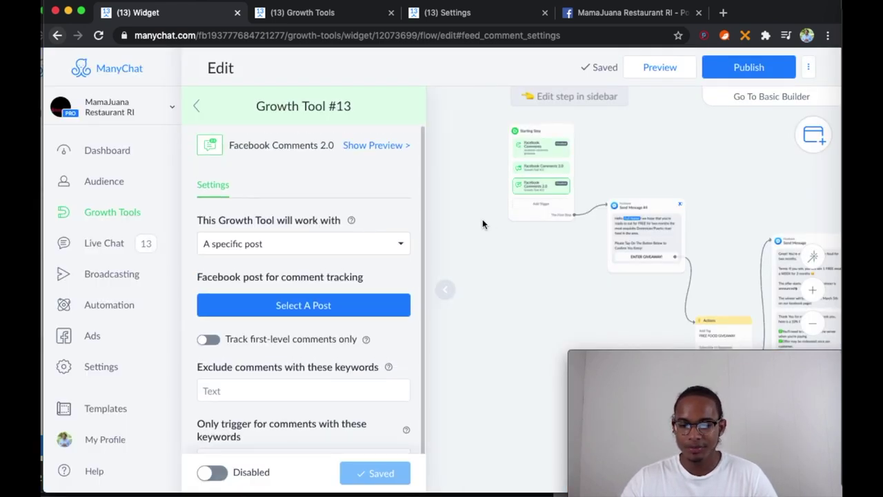
left_click(537, 202)
scroll(371, 213, "down", 10)
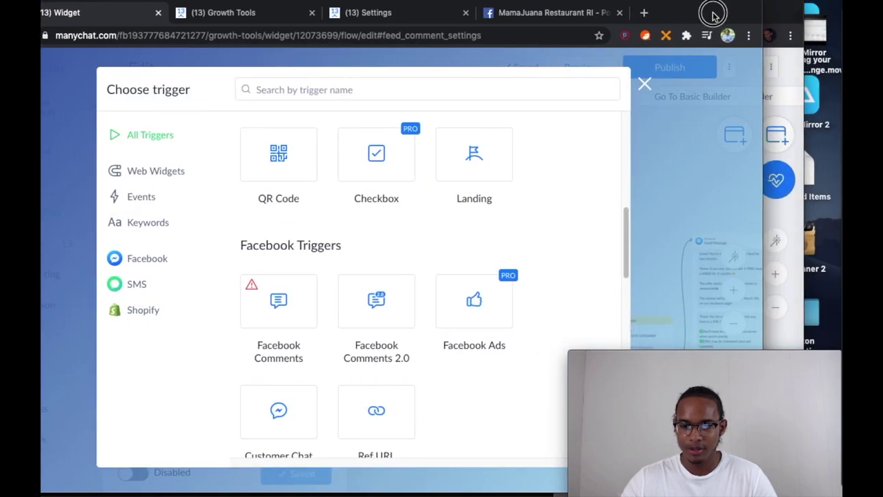
scroll(577, 265, "down", 10)
left_click(578, 83)
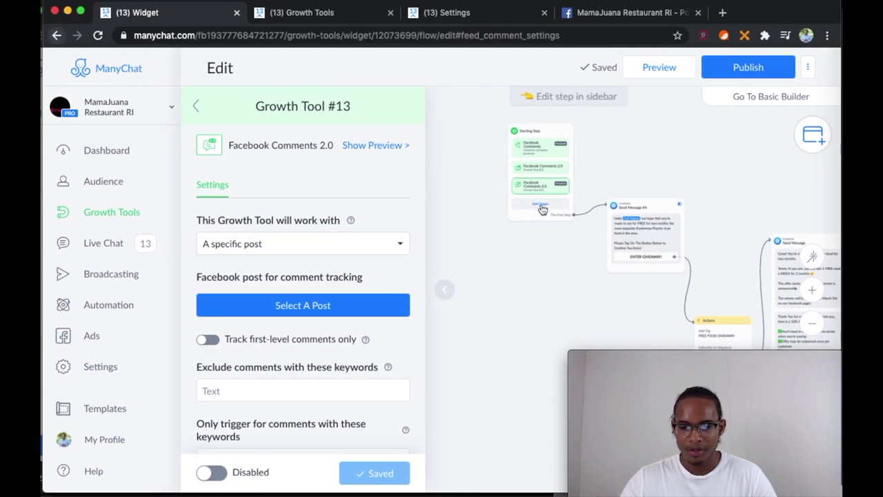
Step: Turn on tracking of first-level comments only for Growth Tool #13 and try to enable the growth tool
left_click(571, 176)
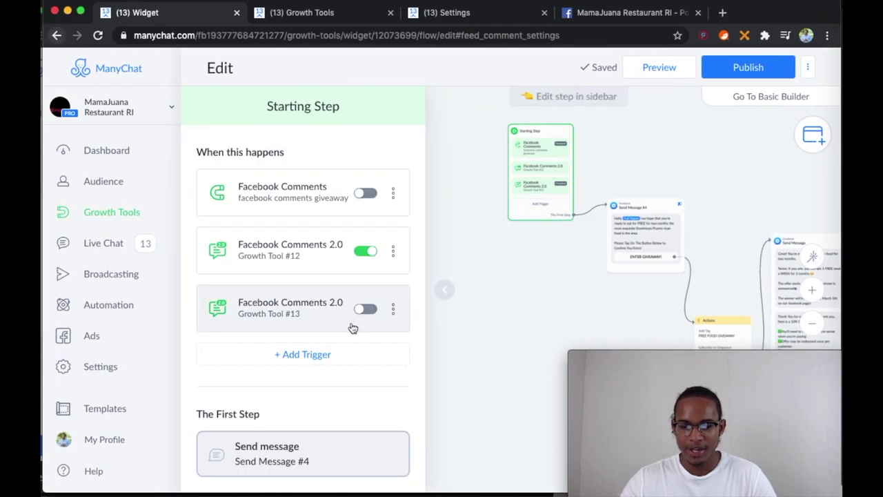
left_click(291, 322)
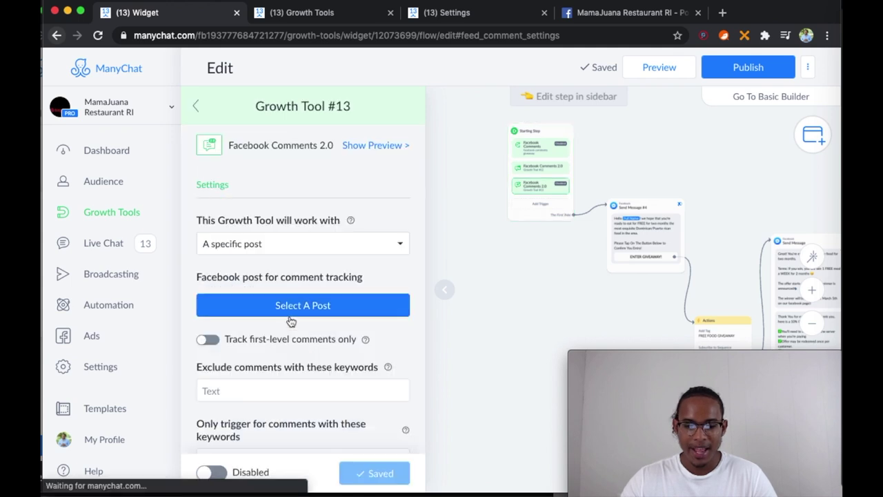
scroll(234, 311, "down", 1)
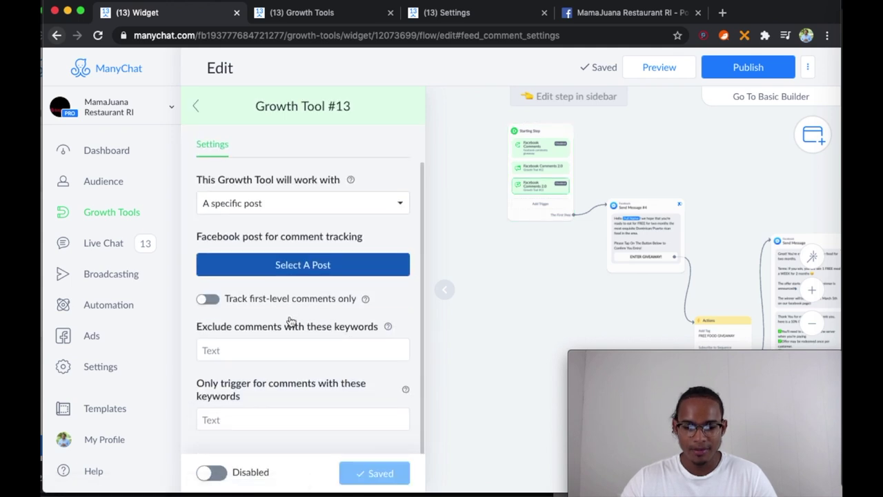
left_click(207, 301)
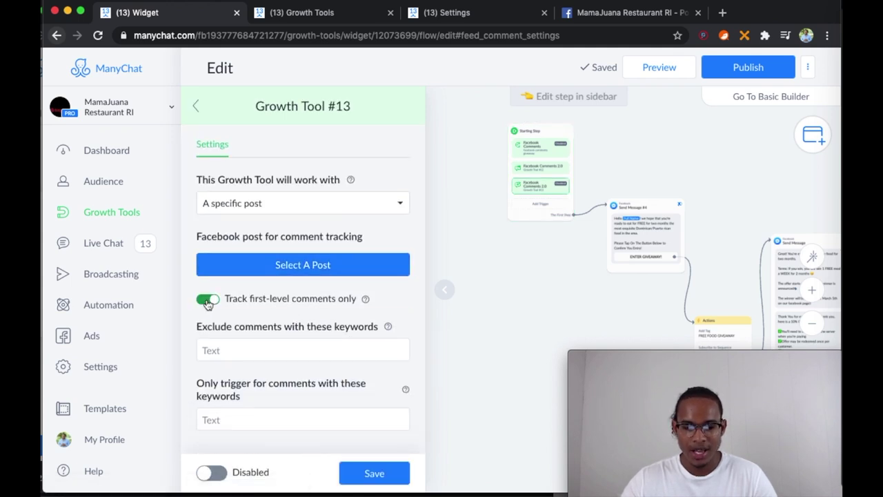
mouse_move(366, 301)
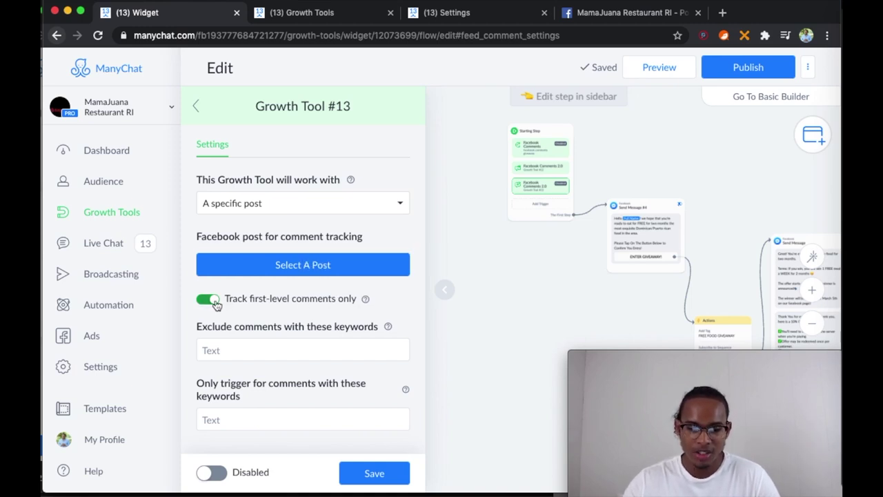
left_click(215, 474)
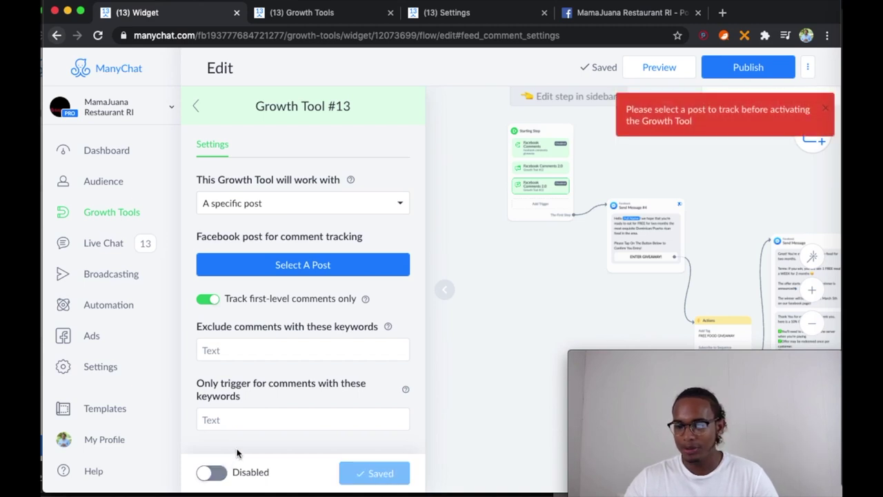
scroll(257, 324, "up", 2)
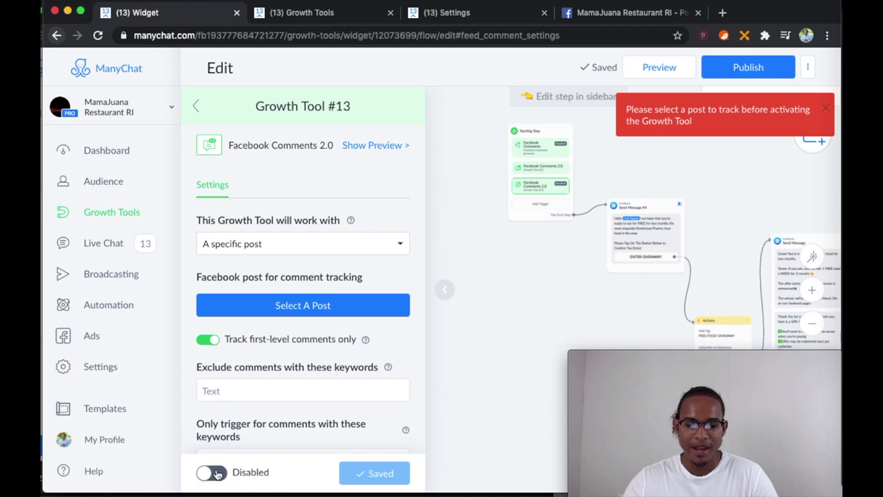